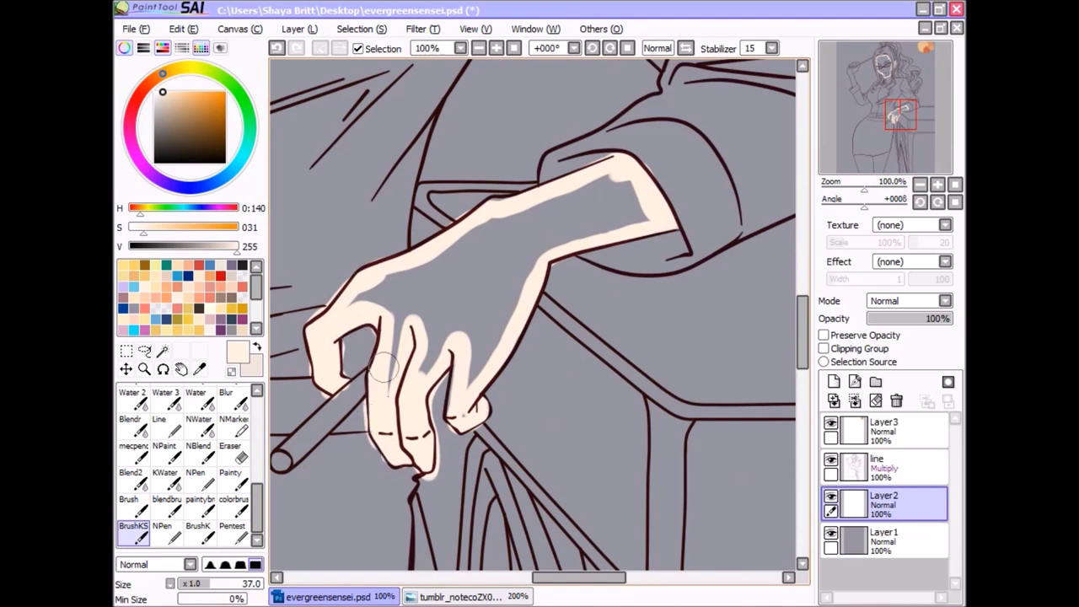
Step: Finish filling the lowered hand and the raised hand with the flat cream skin colour on Layer2
mouse_move(505, 438)
left_mouse_down()
mouse_move(554, 242)
mouse_move(523, 498)
mouse_move(506, 220)
left_mouse_up()
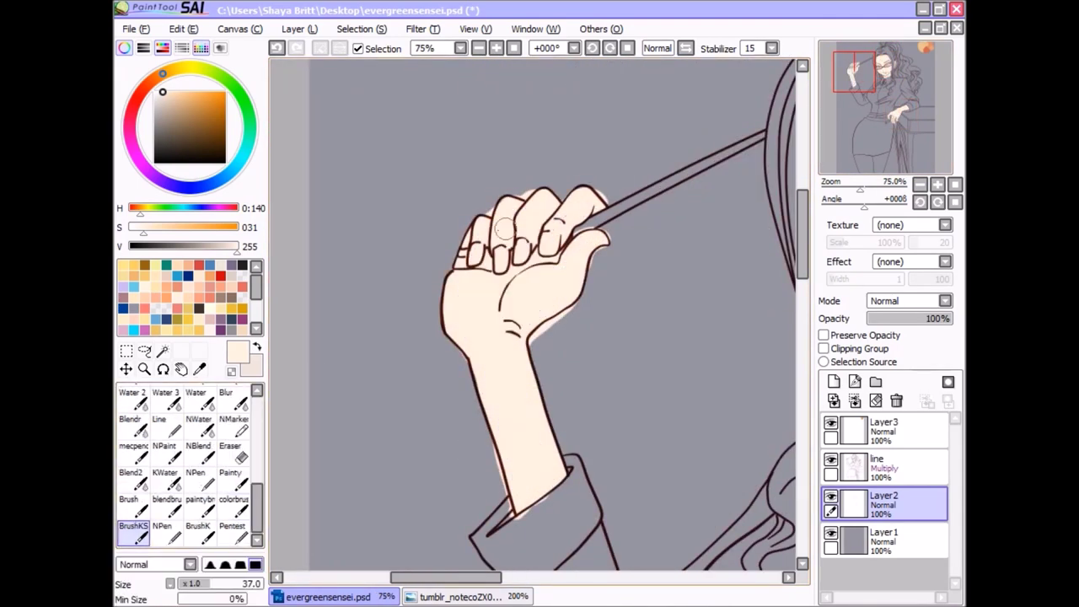
scroll(485, 315, "down", 10)
scroll(533, 320, "down", 3)
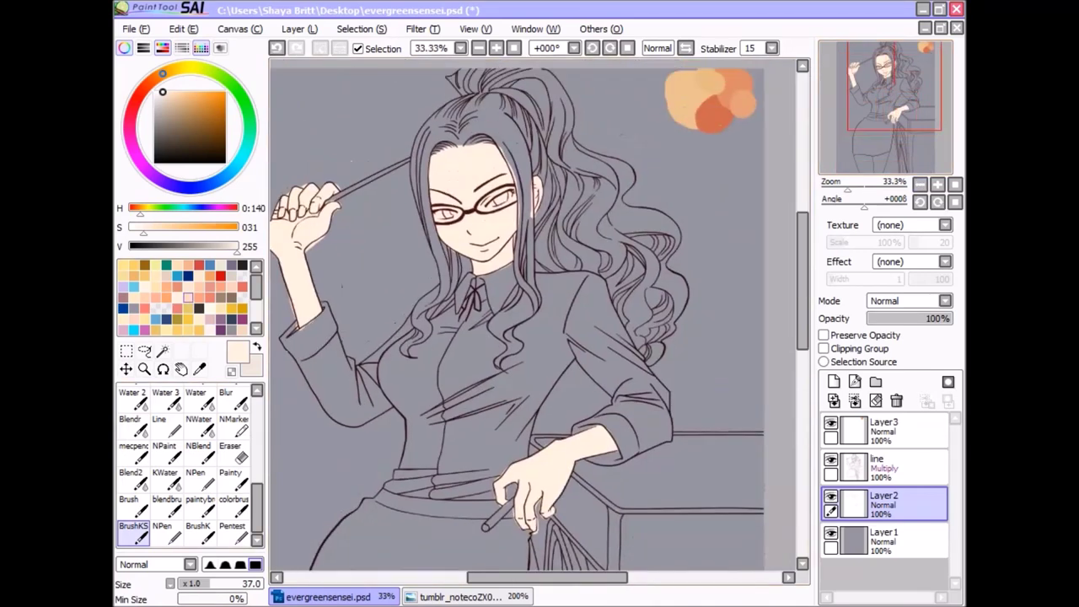
Step: Add a clipping-group layer above the skin base and shade the neck under the chin in light peach with BrushK
left_click(197, 531)
left_click(834, 382)
left_click(824, 348)
scroll(437, 322, "up", 3)
left_click_drag(436, 323, 520, 297)
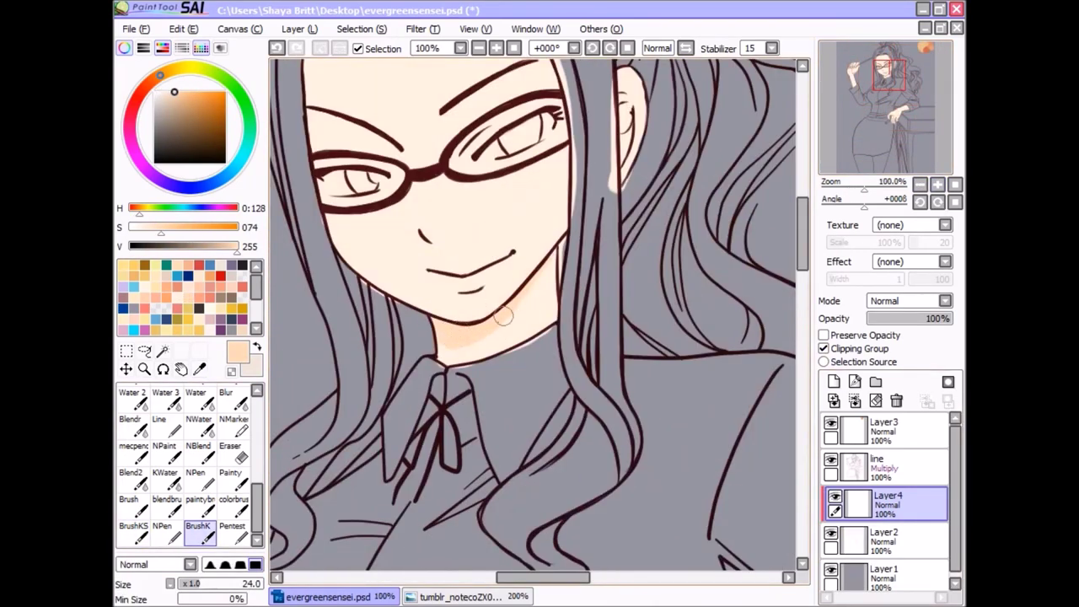
Step: Paint light peach shading along the hairline, cheek, nose and lower lip of the face
left_click_drag(506, 253, 616, 392)
left_click_drag(425, 152, 431, 282)
left_click_drag(440, 356, 489, 426)
left_click_drag(666, 118, 612, 227)
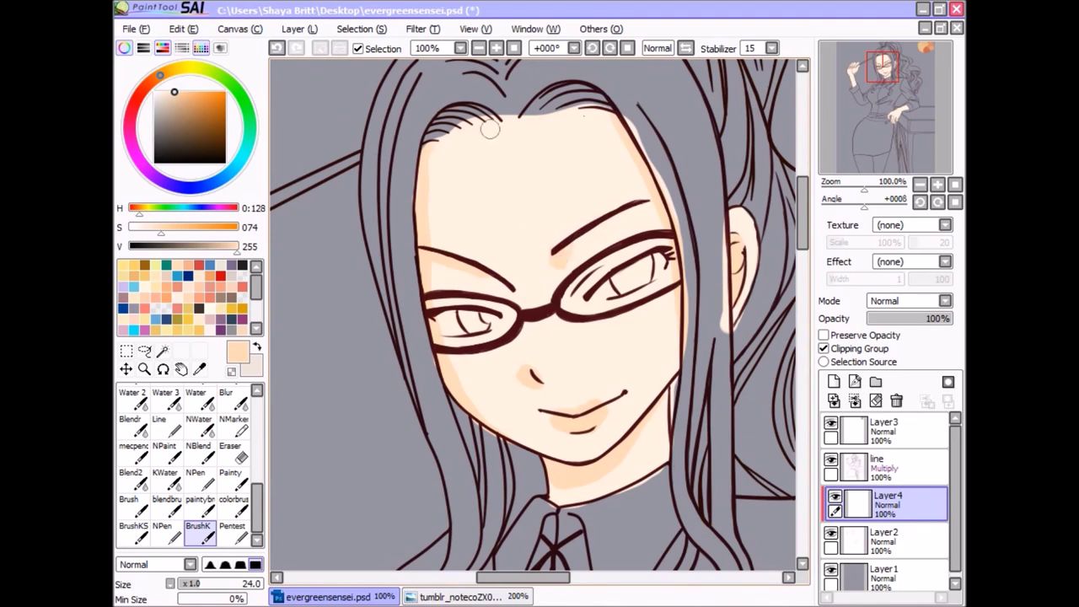
Step: Paint light peach shading on the fingers, palm and forearm of the raised hand
scroll(490, 129, "down", 3)
scroll(388, 262, "up", 2)
left_click_drag(440, 154, 403, 221)
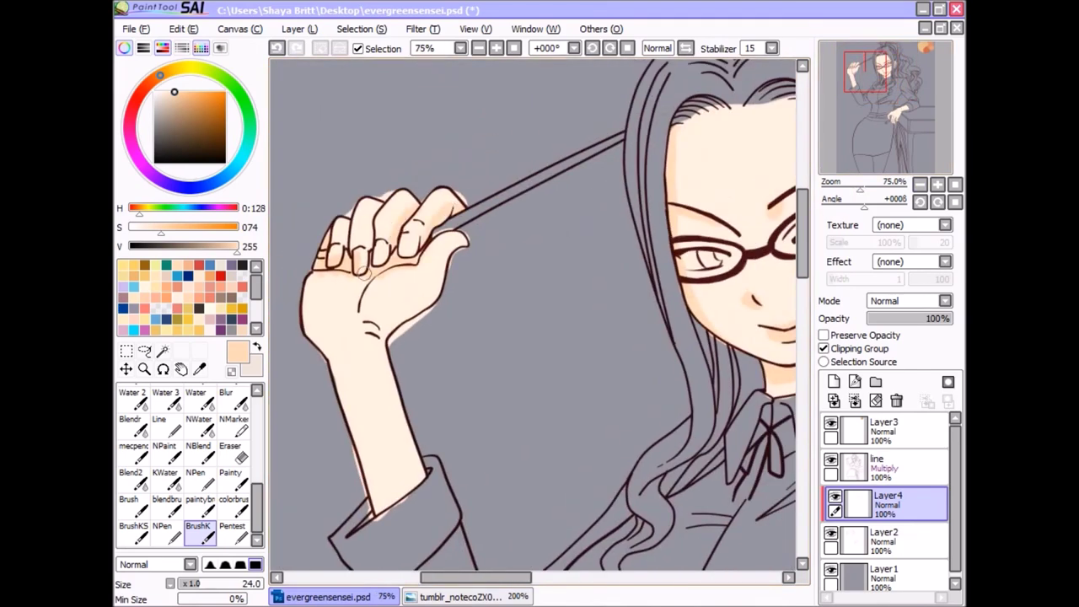
left_click_drag(361, 270, 323, 299)
left_click_drag(360, 380, 367, 472)
Step: Paint light peach shading on the wrist, palm edge and fingers of the lowered hand
scroll(613, 319, "down", 1)
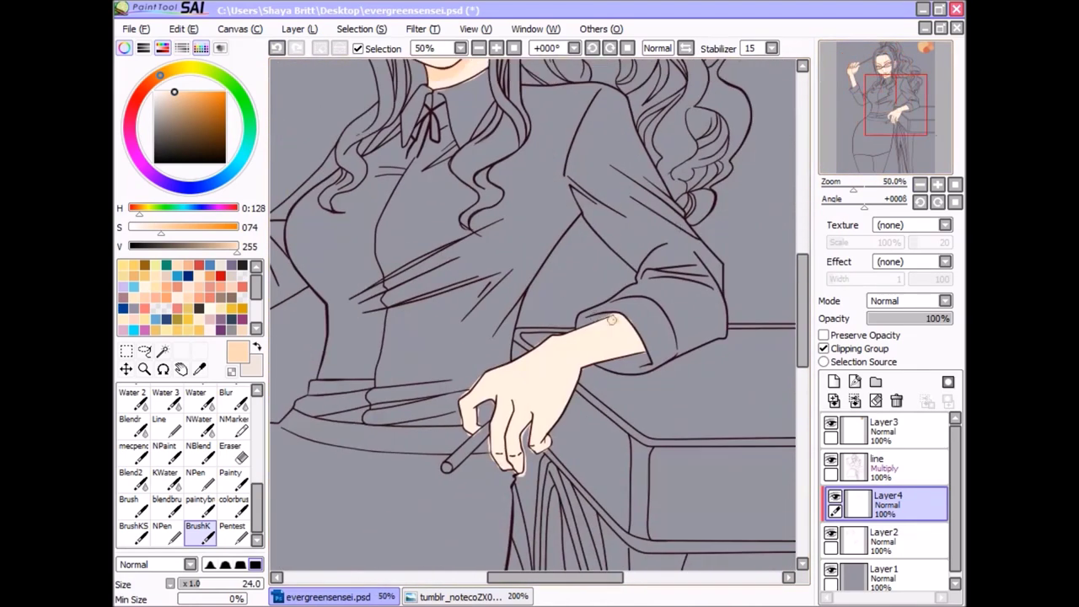
key("ctrl+z")
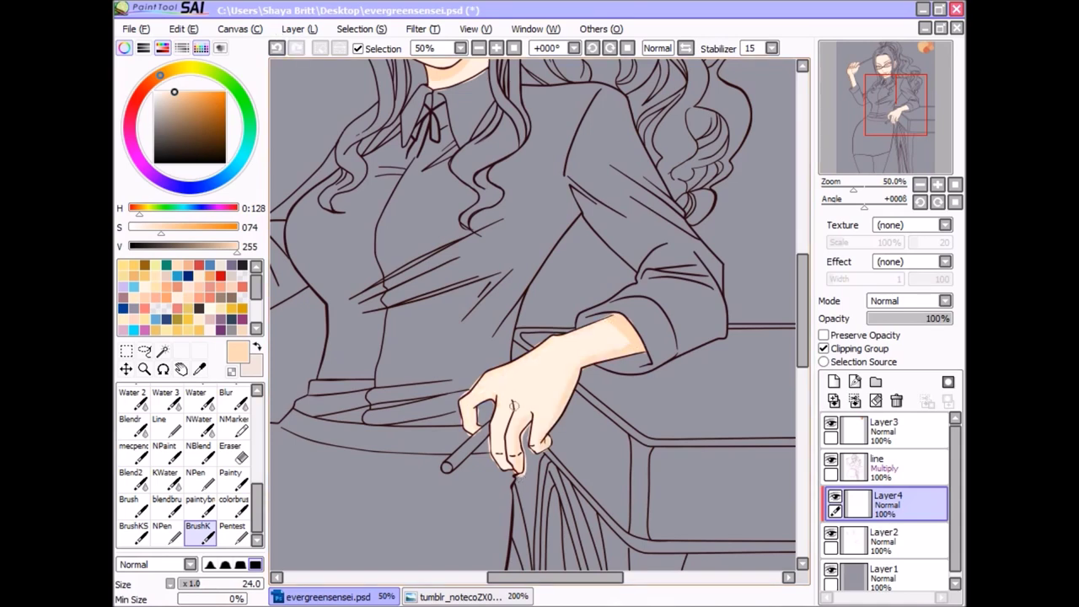
scroll(539, 449, "down", 1)
Step: Duplicate the peach shading layer and blend the lowered hand's shading on the original Layer4 with KWater
key("ctrl+j")
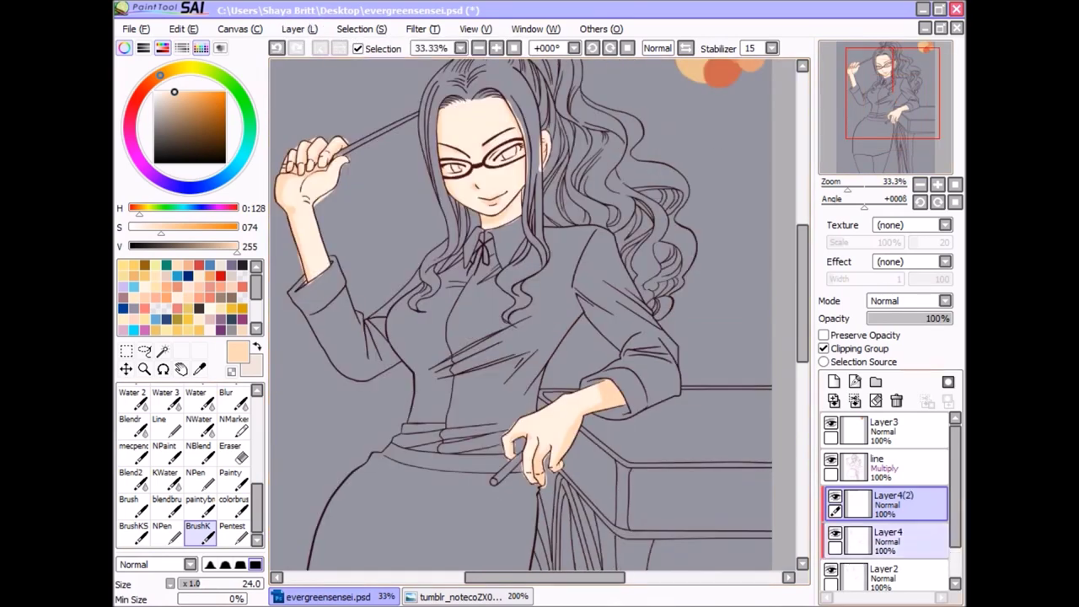
left_click(893, 541)
left_click(165, 478)
scroll(590, 253, "up", 2)
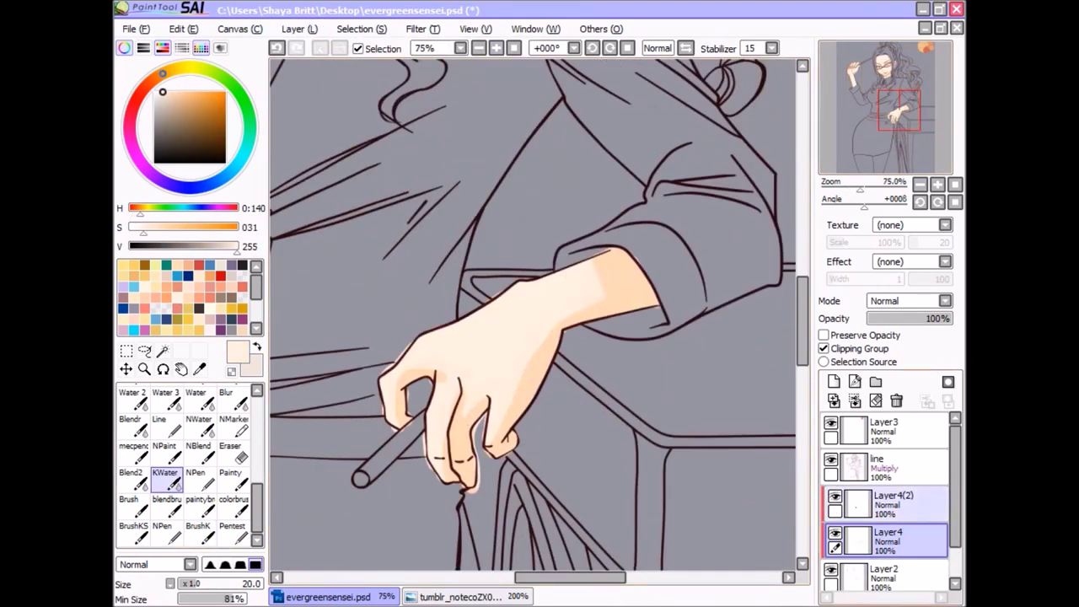
Step: Blend the peach shading on the face and the raised hand with the KWater brush
scroll(421, 463, "up", 5)
scroll(427, 295, "left", 3)
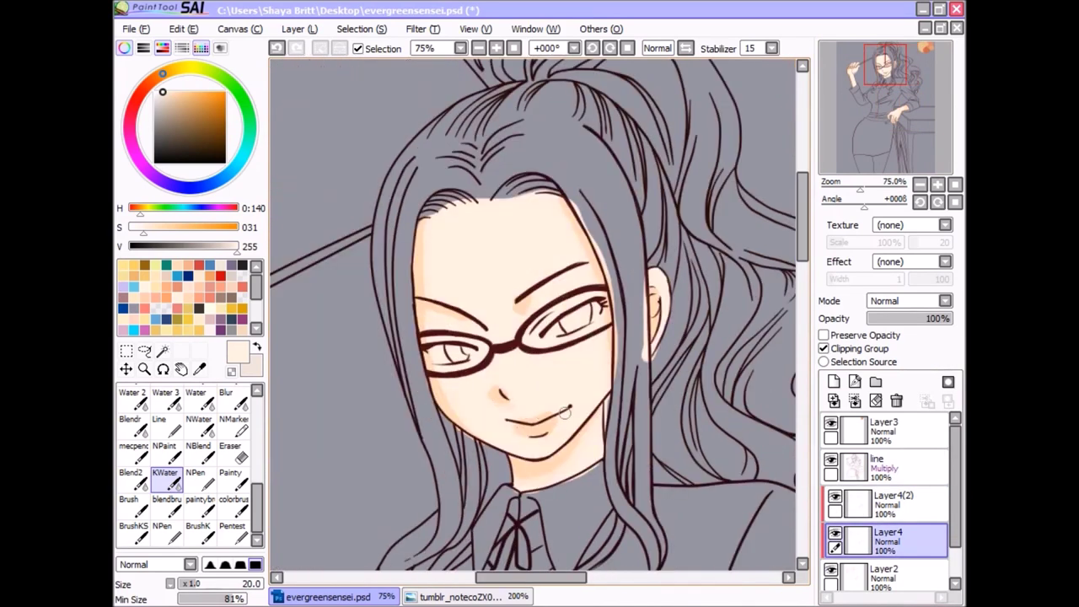
scroll(564, 411, "left", 3)
scroll(564, 411, "down", 1)
Step: Erase the skin colour that spills outside the raised hand's outline on Layer2
key("e")
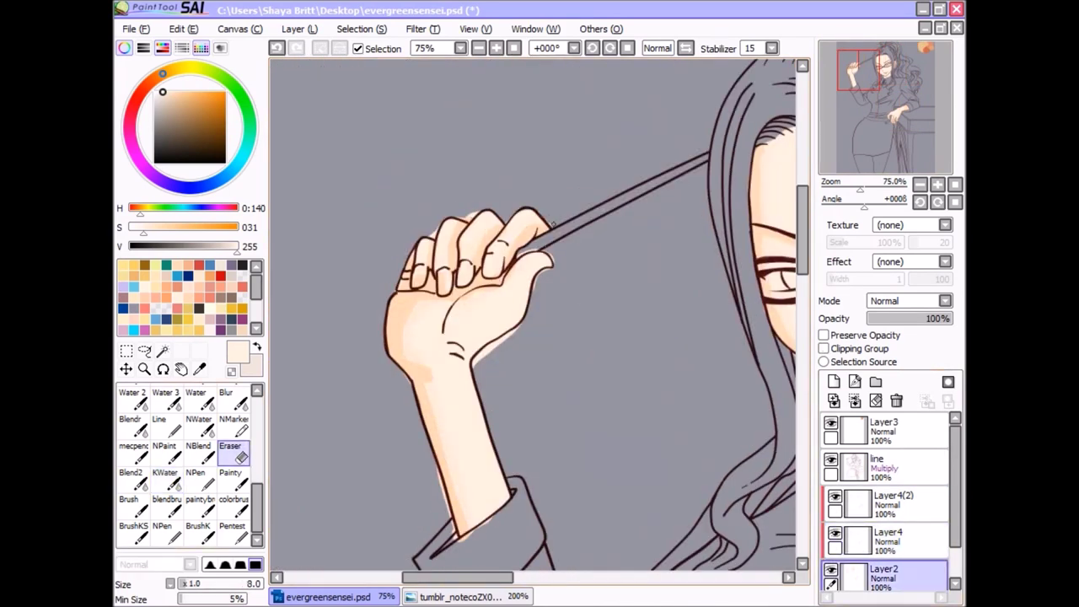
scroll(585, 304, "up", 2)
scroll(586, 303, "left", 1)
scroll(464, 427, "down", 2)
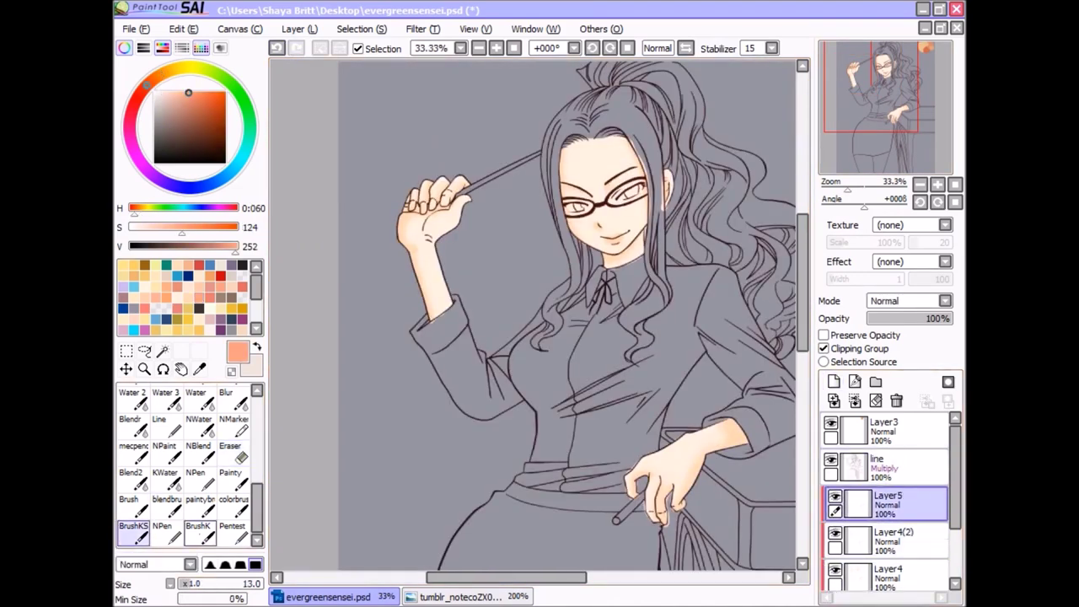
Step: Paint salmon accent shading on the face, ear, neck and raised hand with BrushK on the clipped Layer5
scroll(571, 192, "up", 3)
key("b")
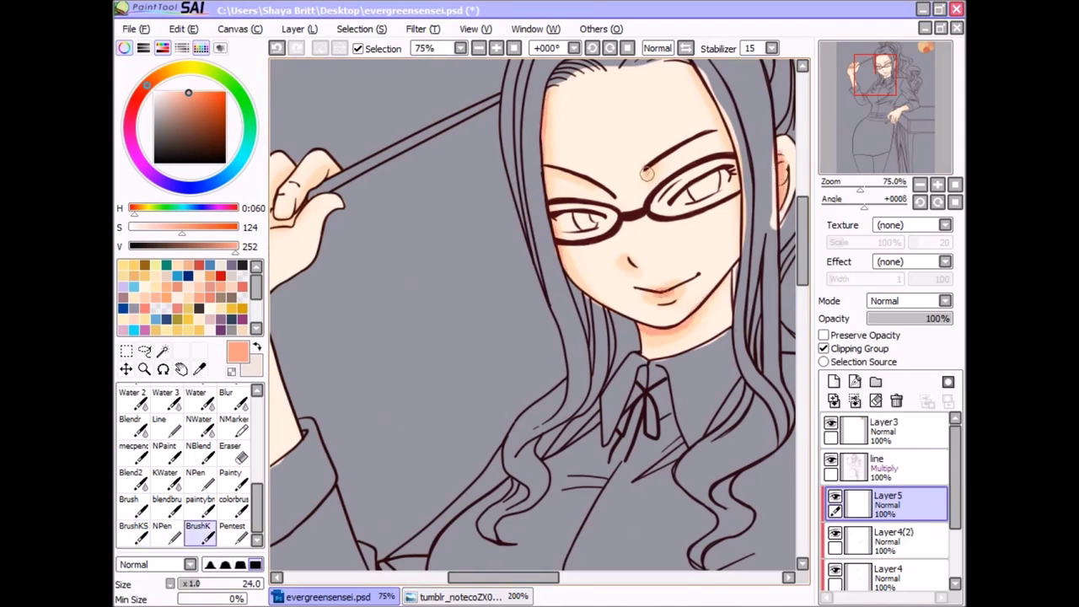
scroll(531, 312, "down", 1)
scroll(458, 289, "up", 3)
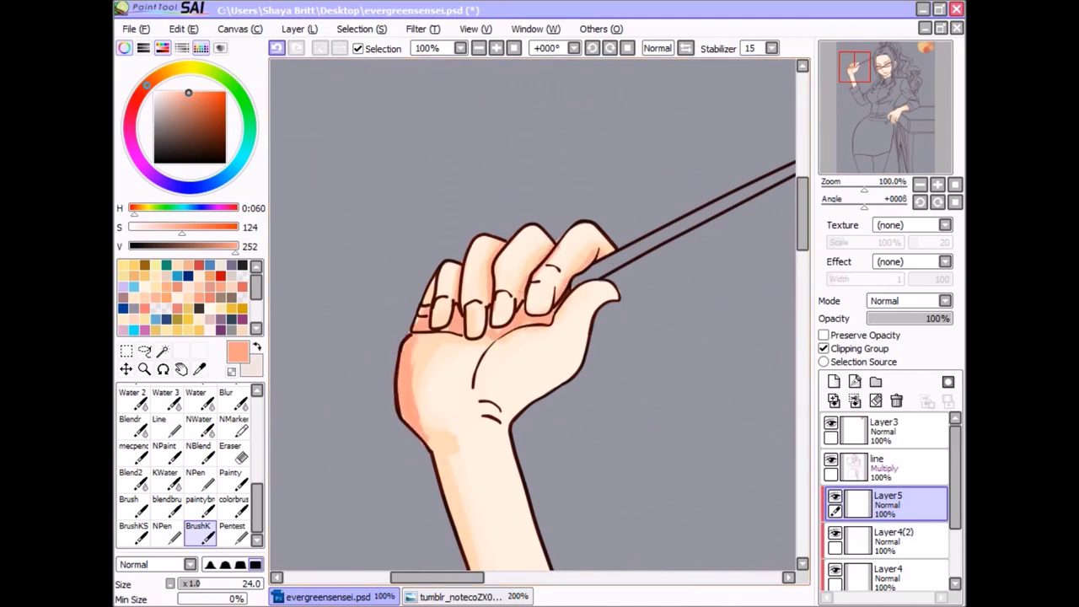
Step: Add salmon shading to the lowered hand's wrist, outer edge and little finger, and blend it with KWater
scroll(718, 245, "down", 1)
scroll(708, 211, "up", 1)
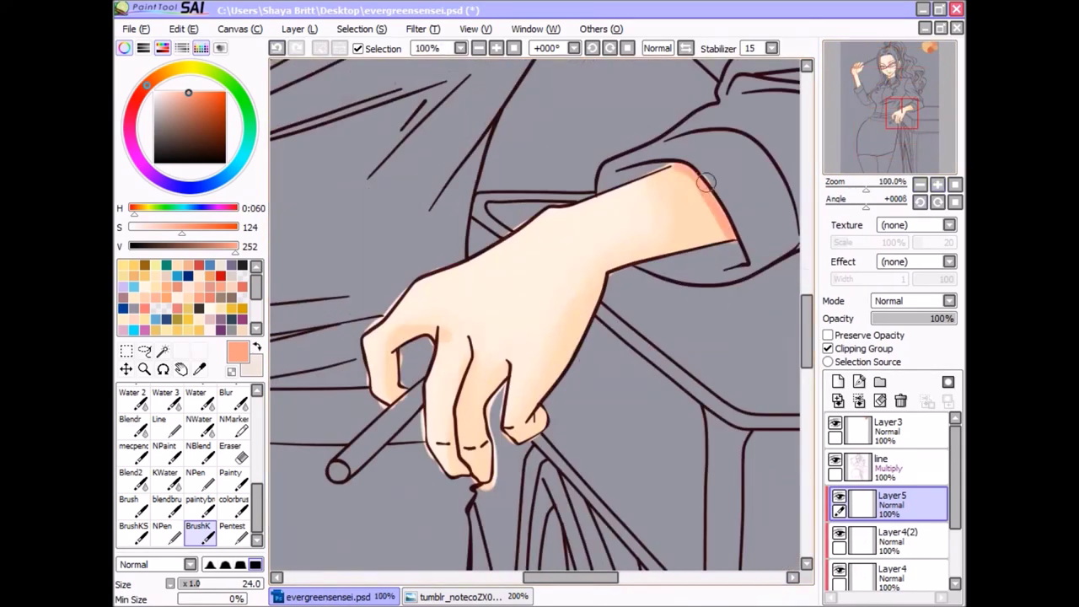
key("w")
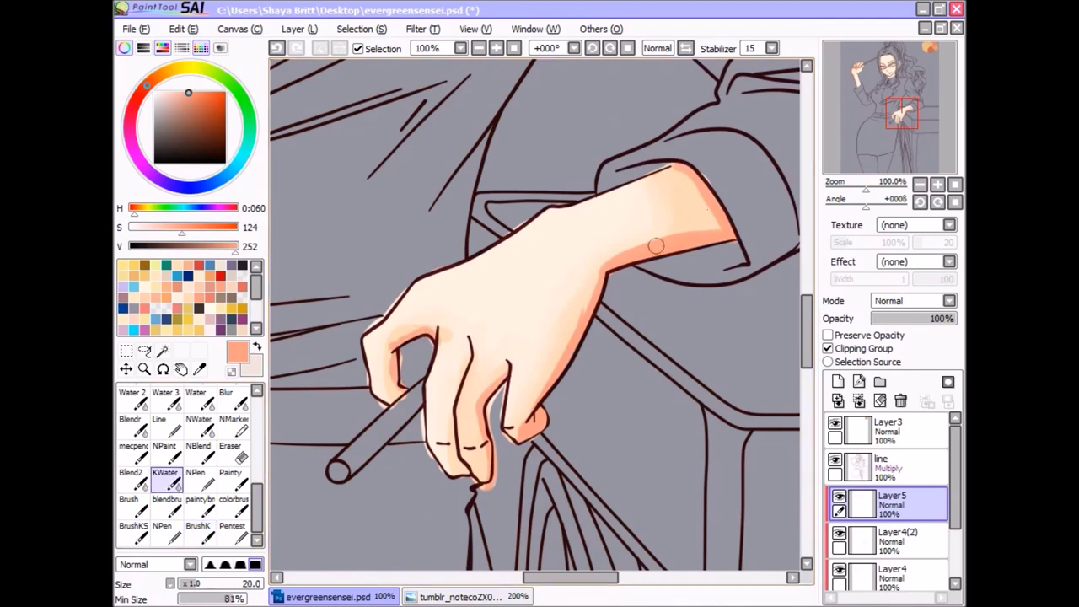
mouse_move(686, 236)
left_mouse_down()
mouse_move(653, 205)
mouse_move(667, 114)
mouse_move(684, 174)
mouse_move(568, 341)
left_mouse_up()
key("Home")
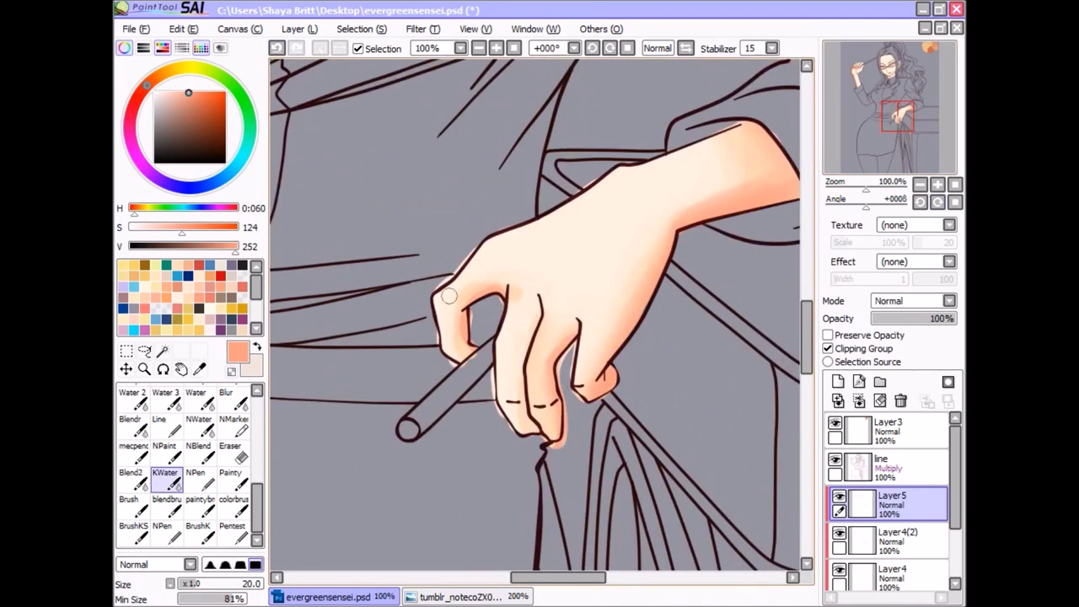
Step: Soften the shading on the raised hand by blending with KWater and erasing excess on Layer4(2) and Layer5
key("e")
key("alt+bracketleft")
scroll(397, 155, "down", 3)
key("b")
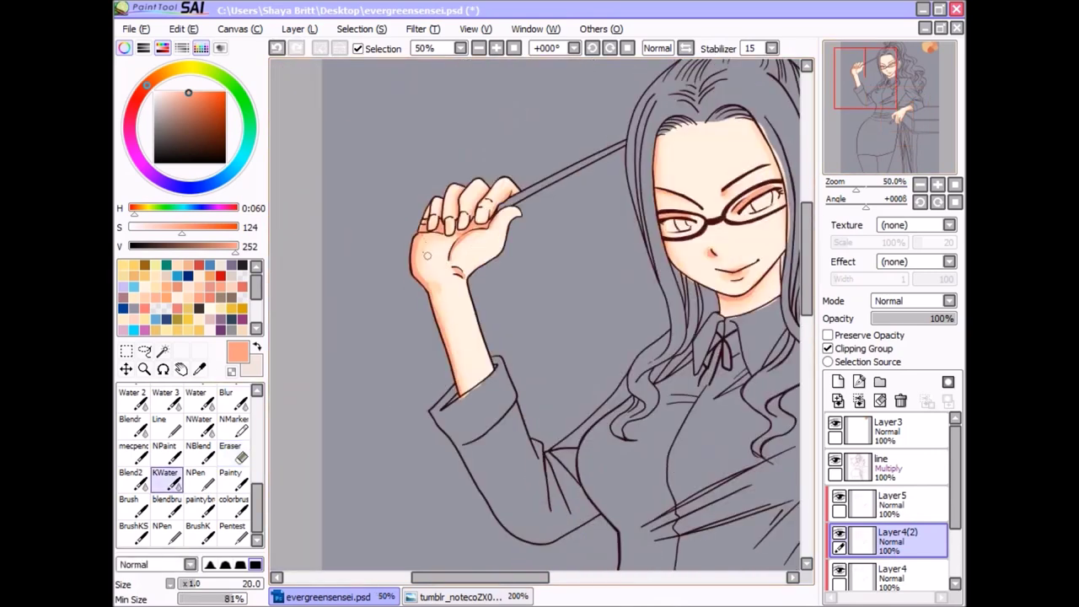
key("alt+bracketright")
scroll(457, 253, "up", 3)
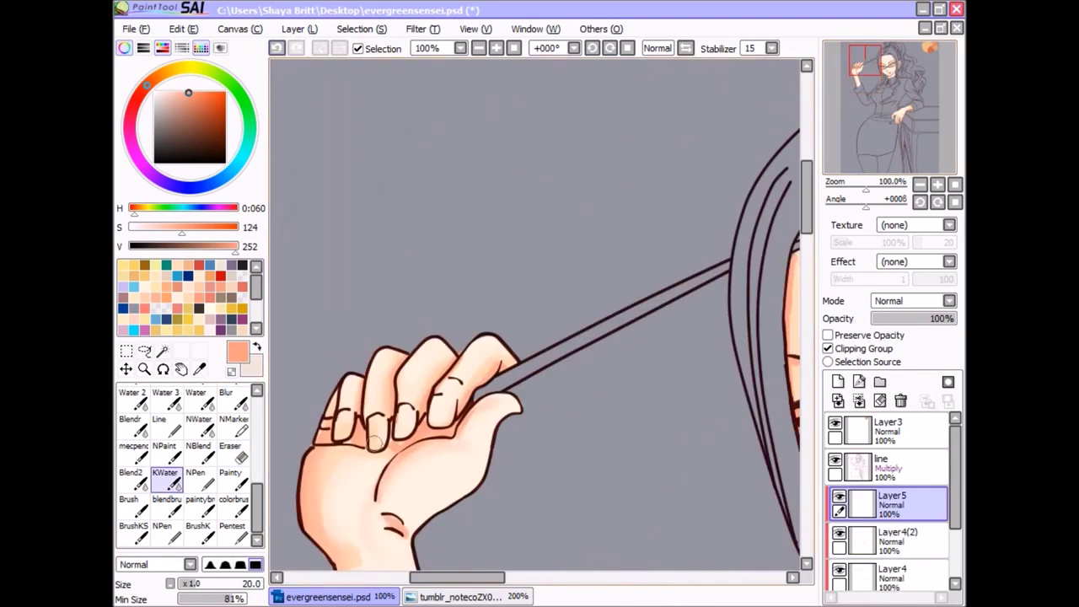
key("e")
key("b")
key("e")
key("b")
Step: Blend and clean up the salmon shading around the eyes, nose, lips and neck
scroll(459, 457, "down", 3)
scroll(657, 301, "up", 3)
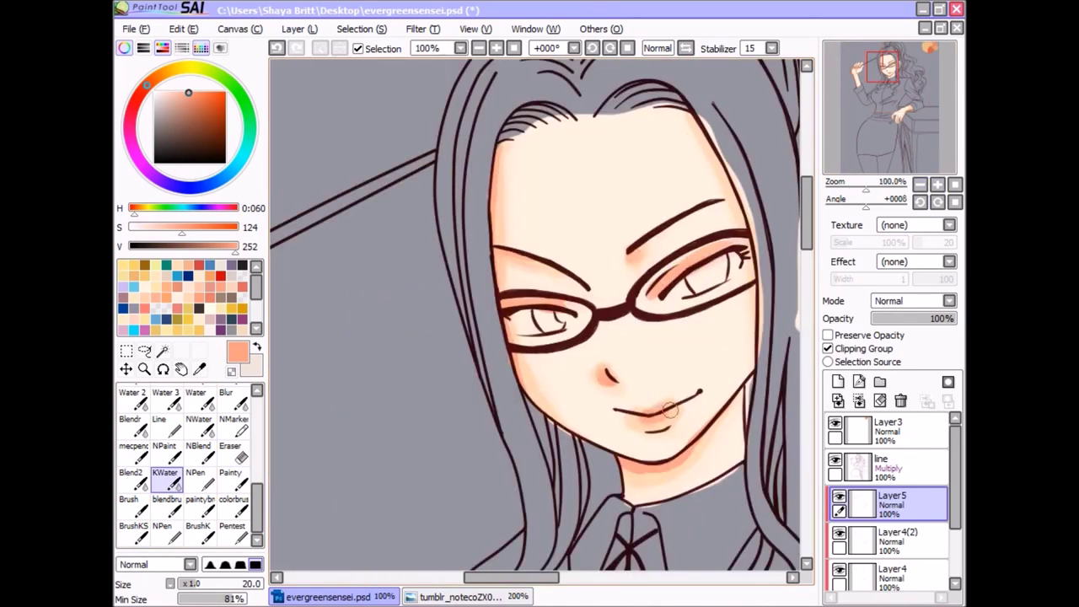
key("e")
key("b")
Step: Fill the whites of both eyes with very light grey on a new layer above the skin and erase the overflow
scroll(536, 321, "down", 2)
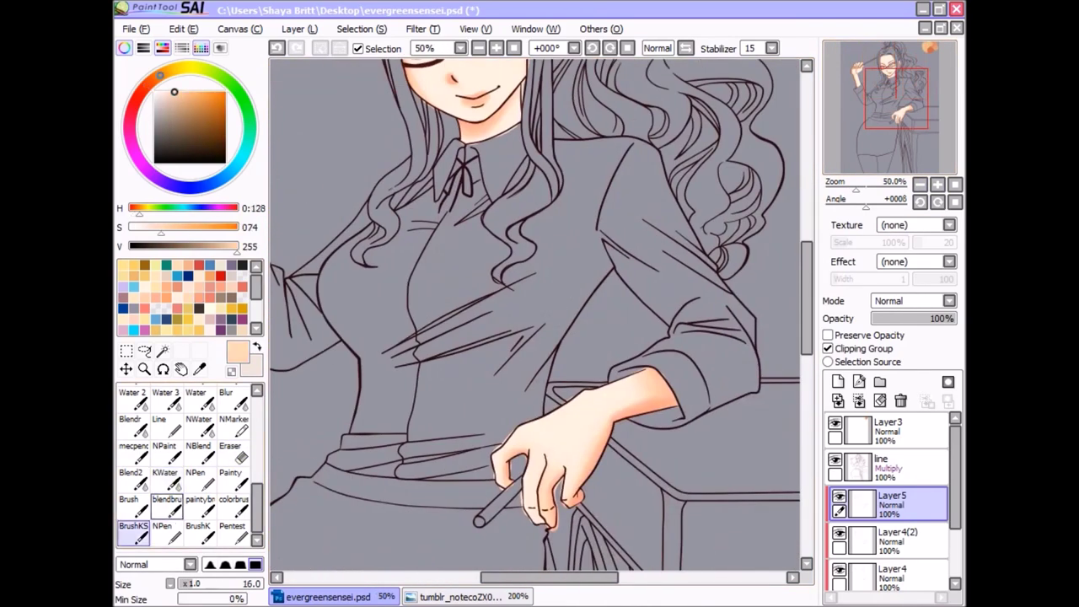
scroll(539, 320, "down", 1)
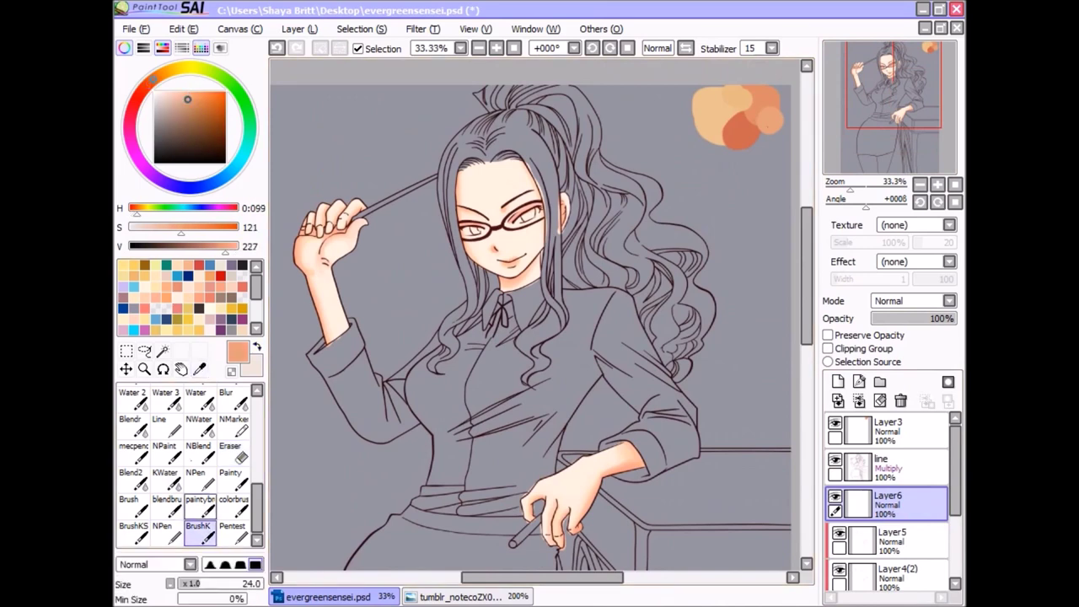
scroll(566, 226, "up", 3)
key("n")
key("e")
key("n")
key("e")
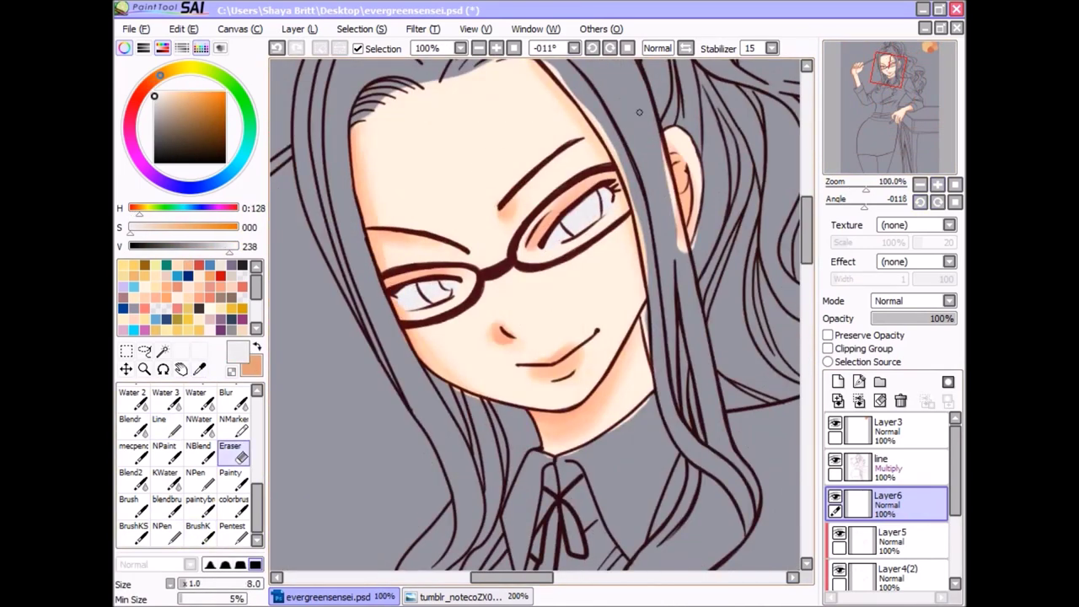
Step: Add a clipping-group layer above the eye whites and paint darker grey shadows in them with BrushKS
left_click(837, 381)
left_click(828, 348)
left_click(133, 531)
key("Home")
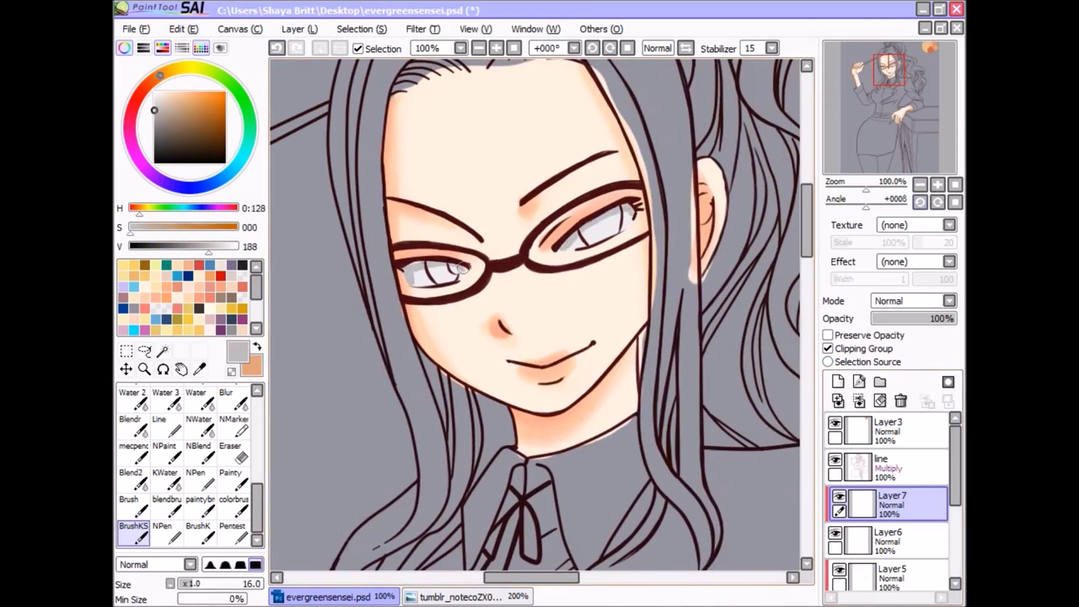
Step: Blend the grey shadows in the eye whites using KWater, the Eraser and Blend2
left_click(167, 478)
left_click(230, 451)
left_click(167, 478)
left_click(134, 478)
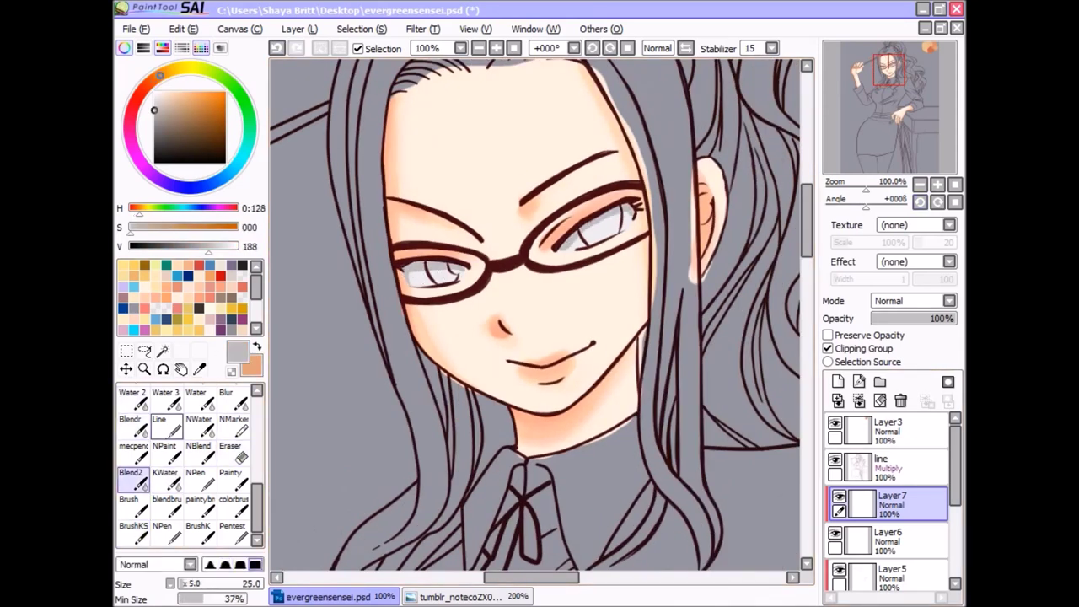
Step: Add another clipped layer and fill both irises with dark brown using BrushKS
left_click(837, 382)
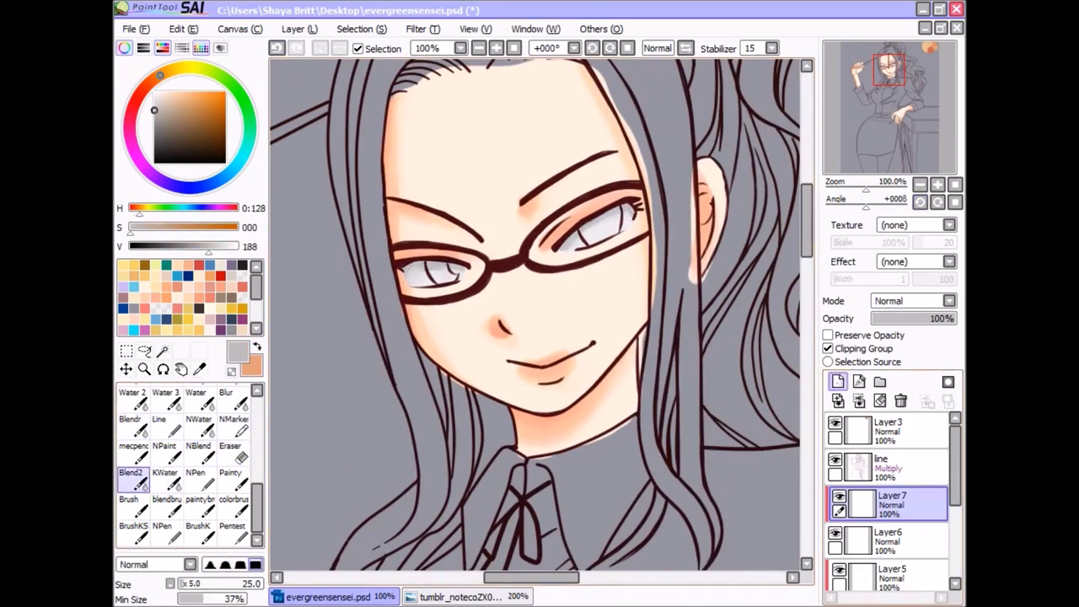
left_click(133, 531)
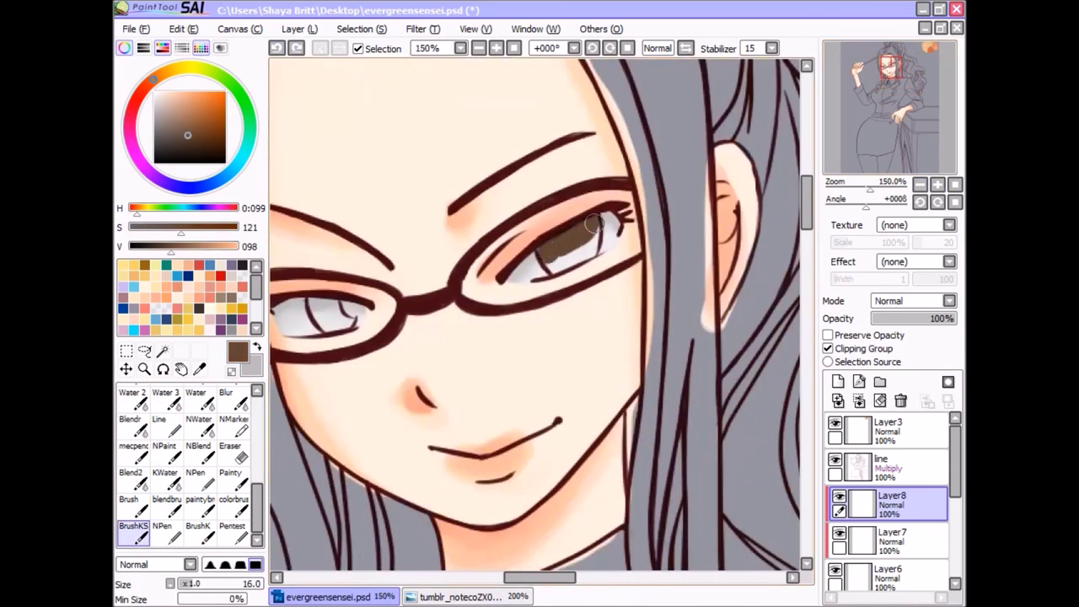
left_click_drag(548, 228, 595, 253)
mouse_move(312, 308)
left_mouse_down()
mouse_move(338, 325)
mouse_move(346, 314)
left_mouse_up()
Step: Paint the pupils and upper iris shadows in brown on a new layer set to Multiply
left_click(837, 381)
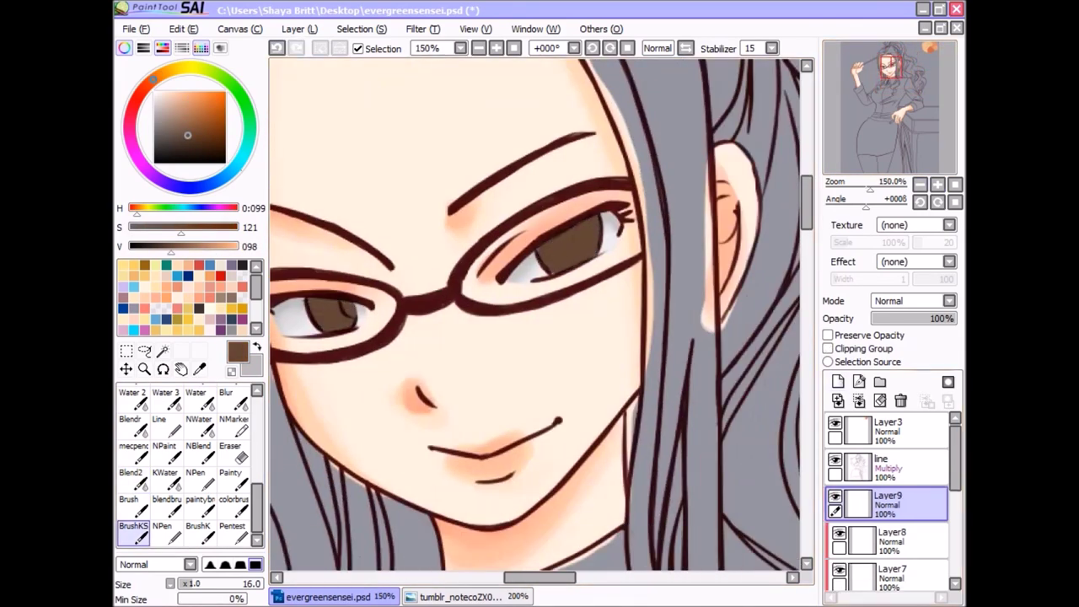
left_click_drag(595, 224, 557, 265)
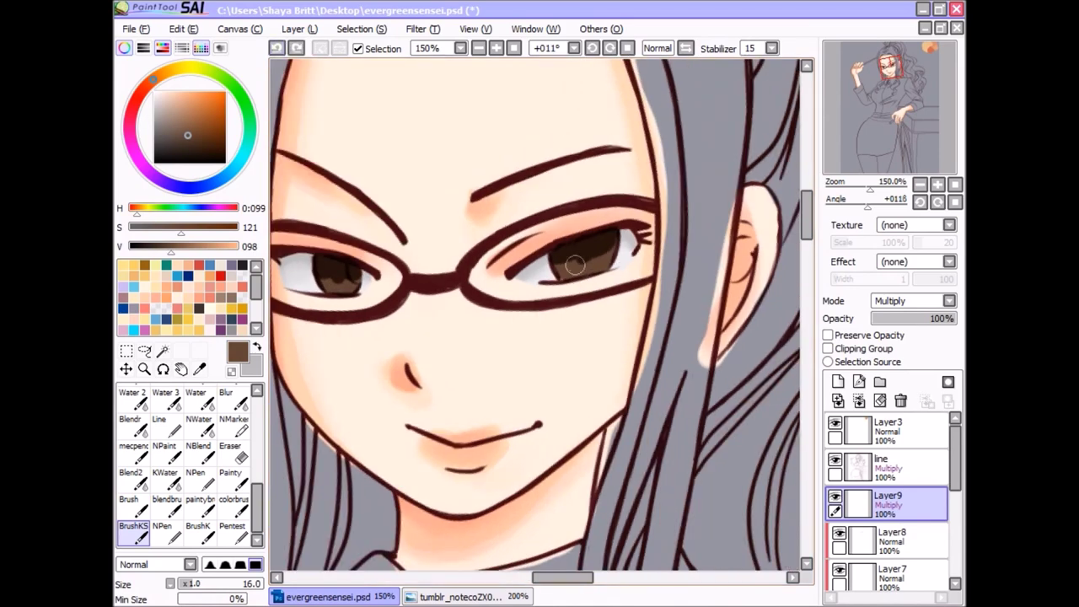
key("e")
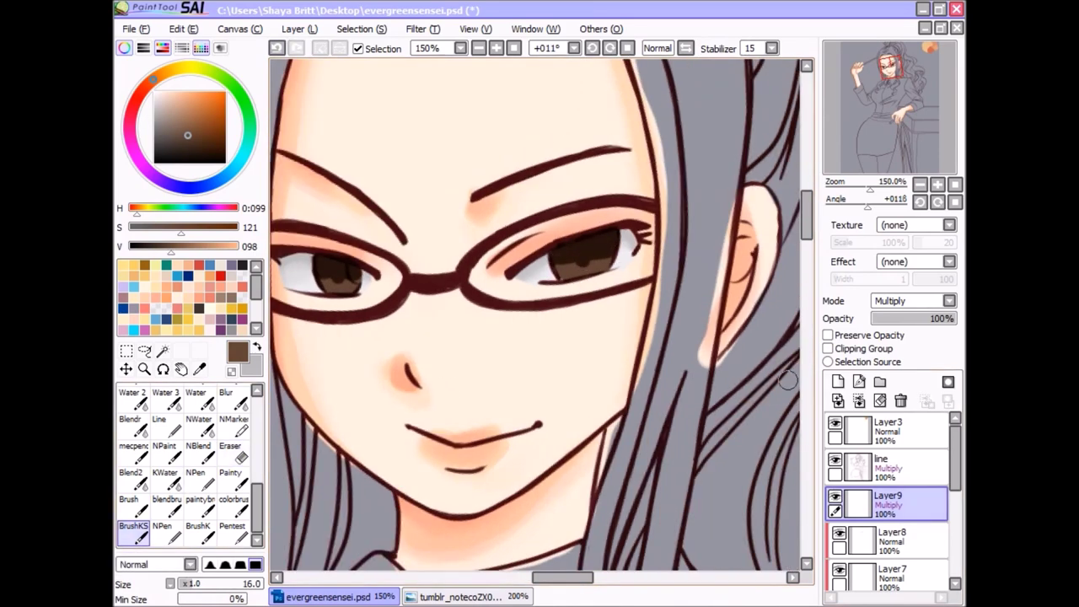
Step: Paint light orange curved highlights in the lower irises with the Line tool on a new layer
left_click(837, 381)
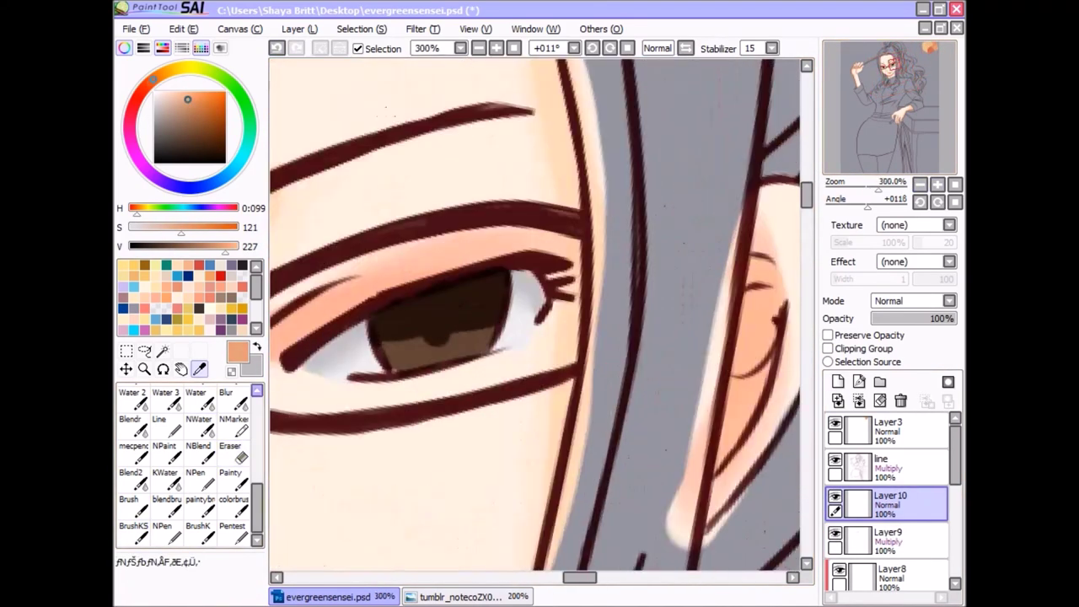
left_click(166, 426)
key("ctrl+minus")
key("ctrl+minus")
Step: Set the iris highlight layer to Luminosity at 68% and paint white heart-shaped eye highlights on a new layer above the line art
key("ctrl+shift+n")
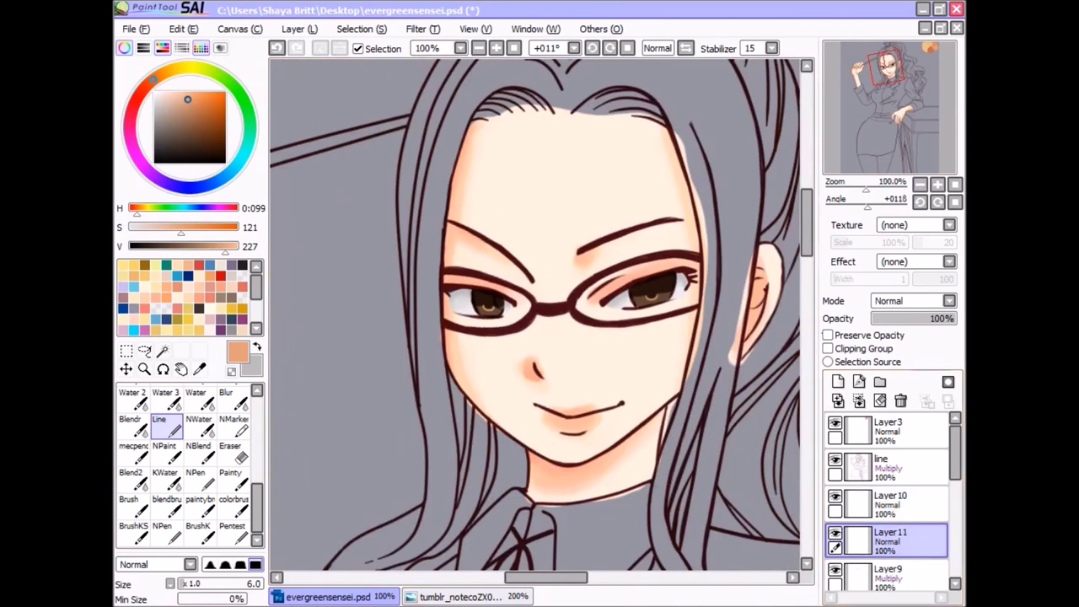
left_click_drag(885, 540, 885, 467)
left_click(155, 91)
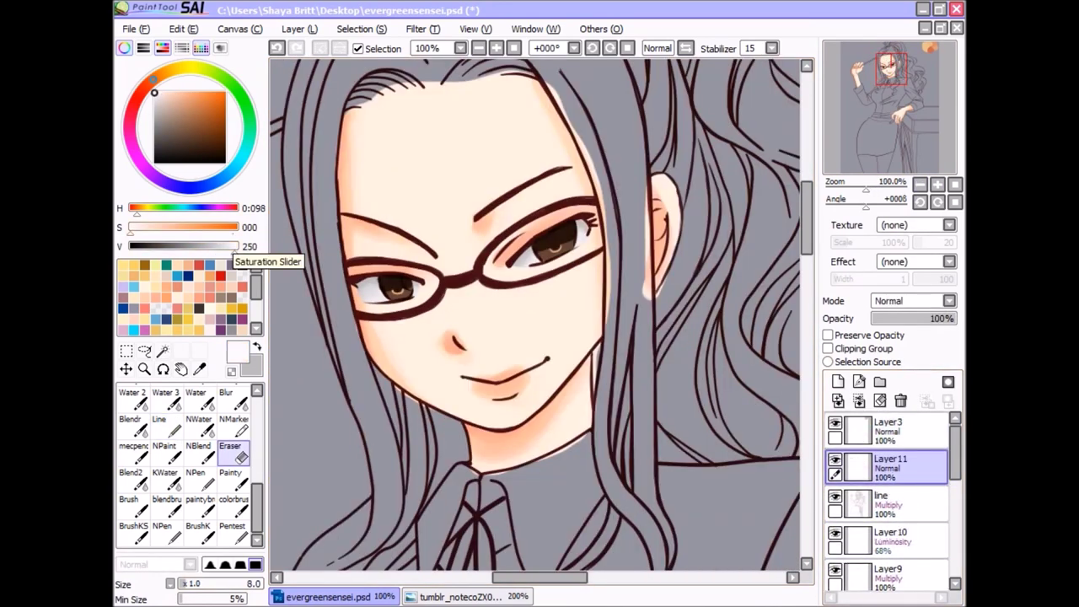
left_click_drag(561, 221, 573, 226)
key("ctrl+plus")
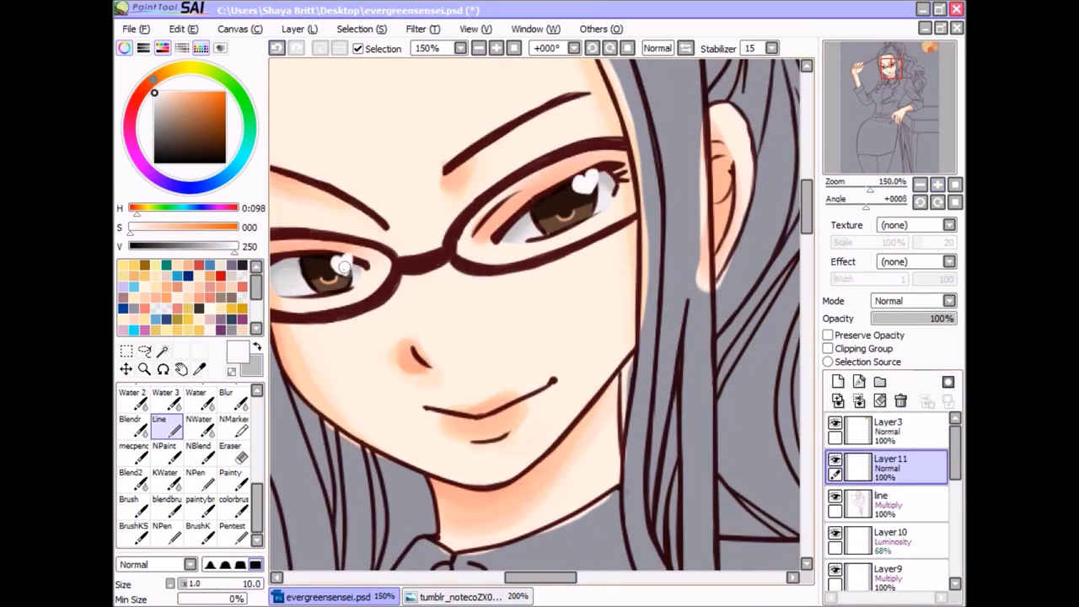
Step: Set the heart highlight layer to Luminosity and add a new layer between it and the line art
key("ctrl+minus")
key("ctrl+minus")
key("ctrl+shift+n")
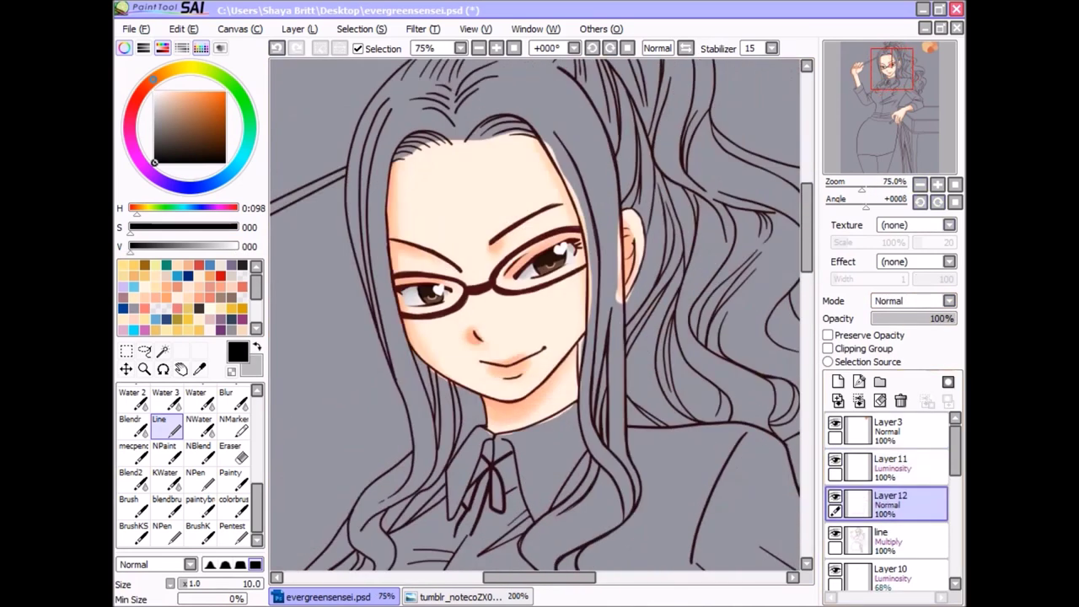
Step: Paint black lash lines along the upper edges of both eyes on the new layer above the line art
key("ctrl+plus")
key("ctrl+plus")
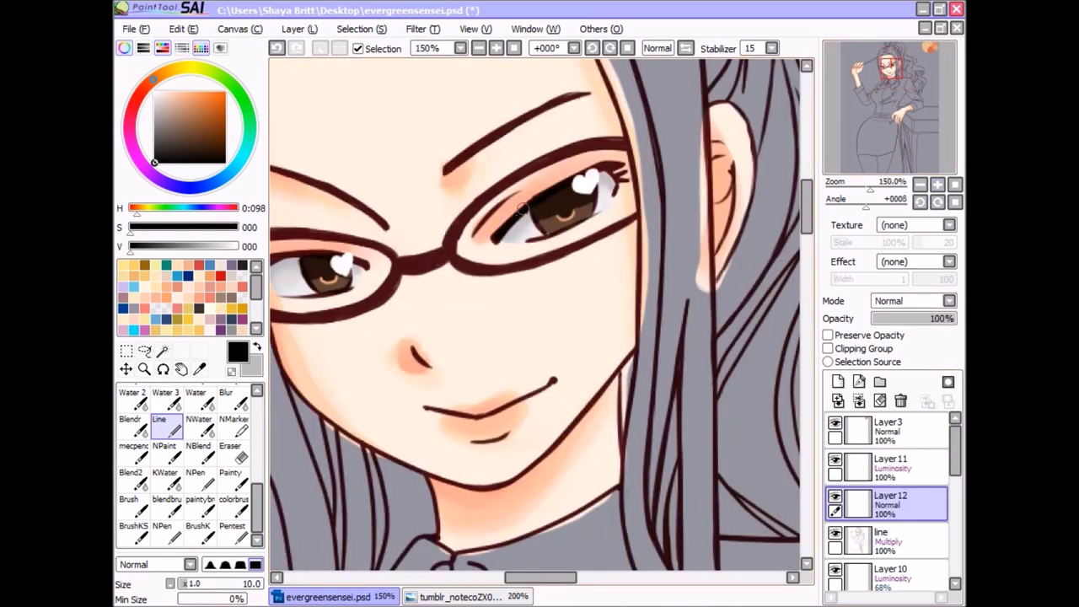
key("h")
left_click_drag(540, 229, 629, 171)
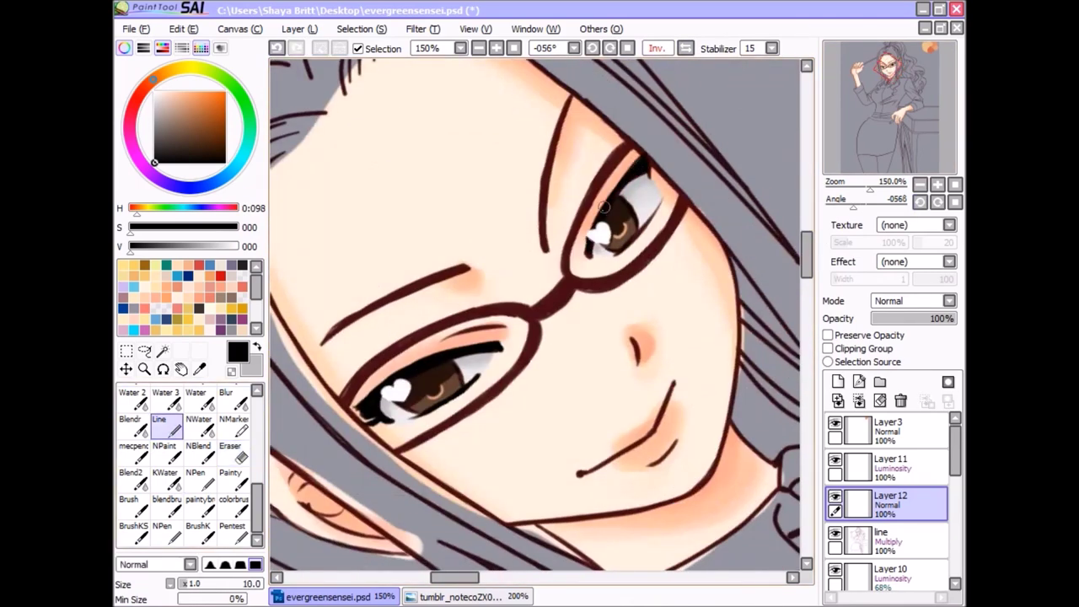
key("h")
key("Delete")
key("ctrl+minus")
key("ctrl+minus")
key("ctrl+minus")
key("ctrl+plus")
key("ctrl+plus")
key("ctrl+plus")
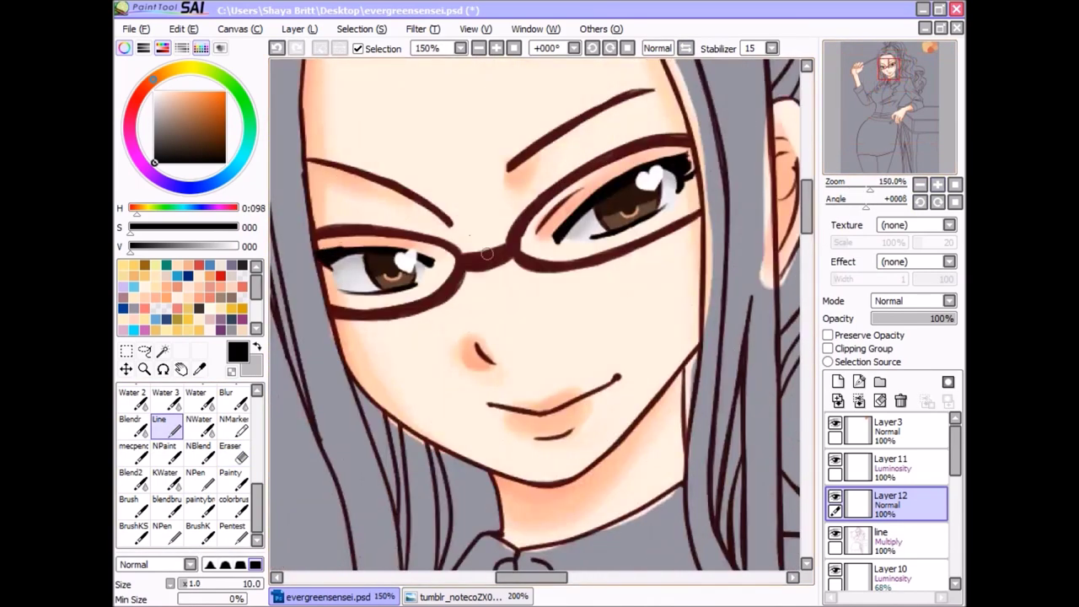
Step: Set the heart highlight layer to Normal, choose white with the Line tool, and add a new layer above it
key("e")
left_click(890, 464)
left_click(913, 301)
left_click(893, 316)
left_click(166, 425)
left_click(154, 91)
key("ctrl+minus")
key("ctrl+minus")
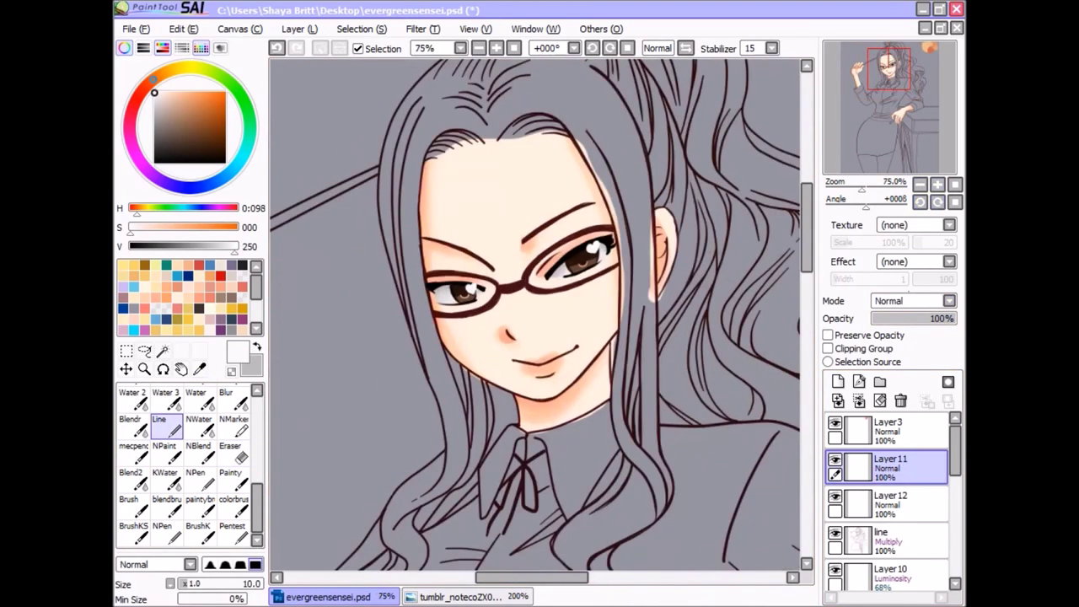
key("ctrl+shift+n")
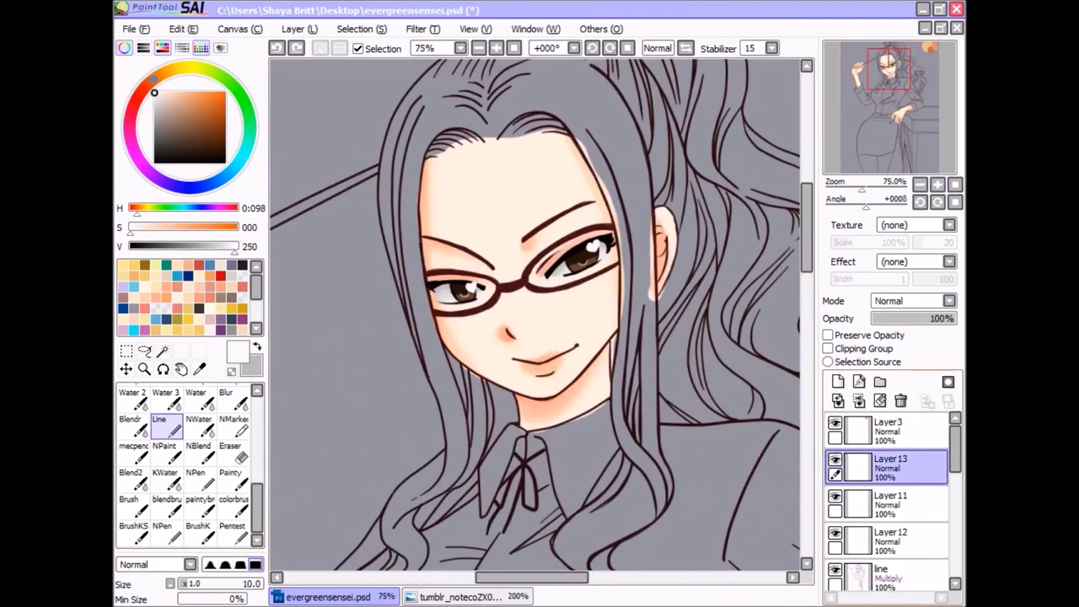
Step: Add a layer beneath the line art and block in the hair strands framing the face in light tan with the BrushKS brush
key("ctrl+minus")
key("ctrl+minus")
left_click(890, 506)
key("ctrl+shift+n")
left_click(133, 531)
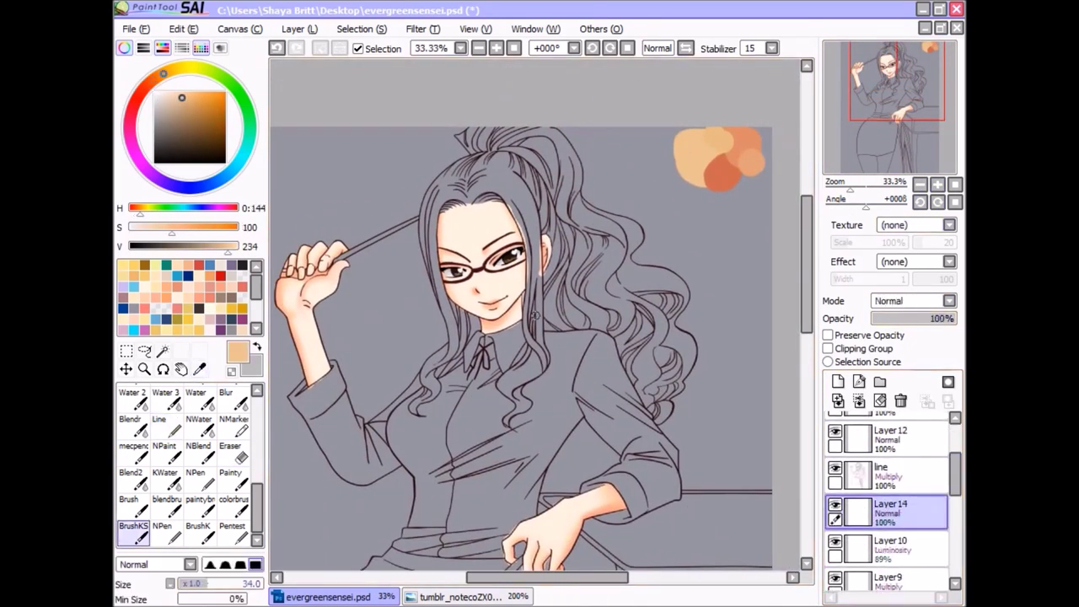
key("ctrl+plus")
left_click_drag(489, 140, 534, 459)
left_click_drag(532, 159, 536, 405)
key("ctrl+plus")
left_click_drag(497, 135, 552, 379)
mouse_move(391, 199)
left_mouse_down()
mouse_move(336, 404)
mouse_move(397, 472)
left_mouse_up()
Step: Paint the wavy locks hanging over the chest in light tan with the brush size reduced to 18
scroll(539, 320, "down", 3)
mouse_move(396, 417)
left_mouse_down()
mouse_move(321, 485)
mouse_move(282, 560)
left_mouse_up()
key("bracketleft")
key("bracketleft")
scroll(540, 320, "down", 4)
mouse_move(413, 380)
left_mouse_down()
mouse_move(477, 291)
mouse_move(452, 150)
left_mouse_up()
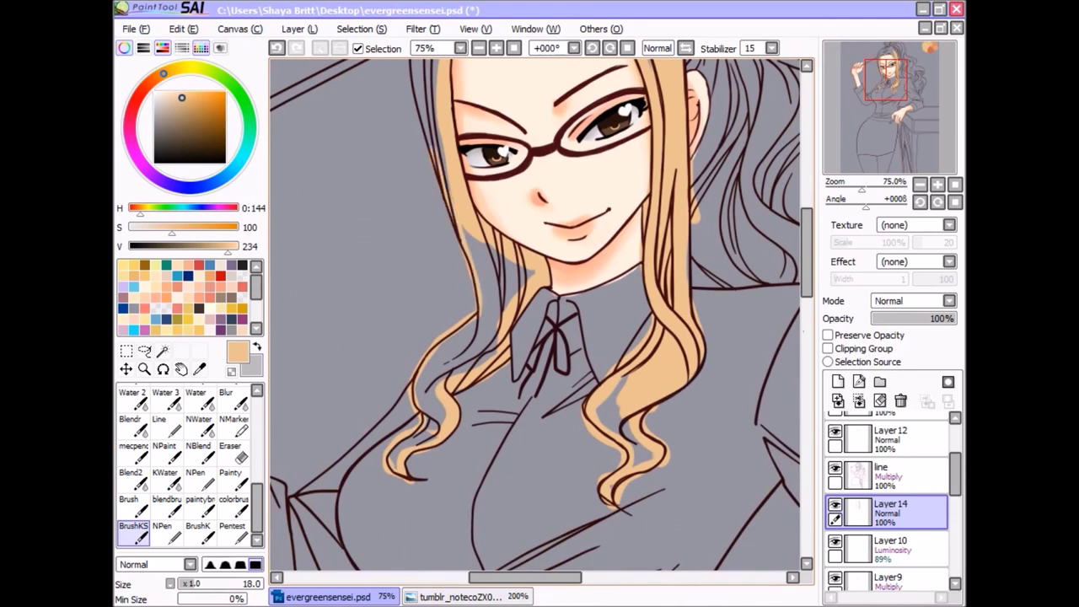
Step: Outline the inside edge of the head hair and the ponytail's outer contour in light tan
scroll(451, 253, "up", 2)
left_click_drag(432, 295, 414, 111)
scroll(456, 253, "up", 3)
mouse_move(462, 248)
left_mouse_down()
mouse_move(508, 206)
mouse_move(556, 221)
left_mouse_up()
scroll(540, 337, "right", 5)
mouse_move(608, 143)
left_mouse_down()
mouse_move(712, 336)
mouse_move(715, 460)
left_mouse_up()
scroll(463, 368, "right", 3)
scroll(539, 337, "down", 4)
mouse_move(725, 291)
left_mouse_down()
mouse_move(753, 382)
mouse_move(735, 417)
left_mouse_up()
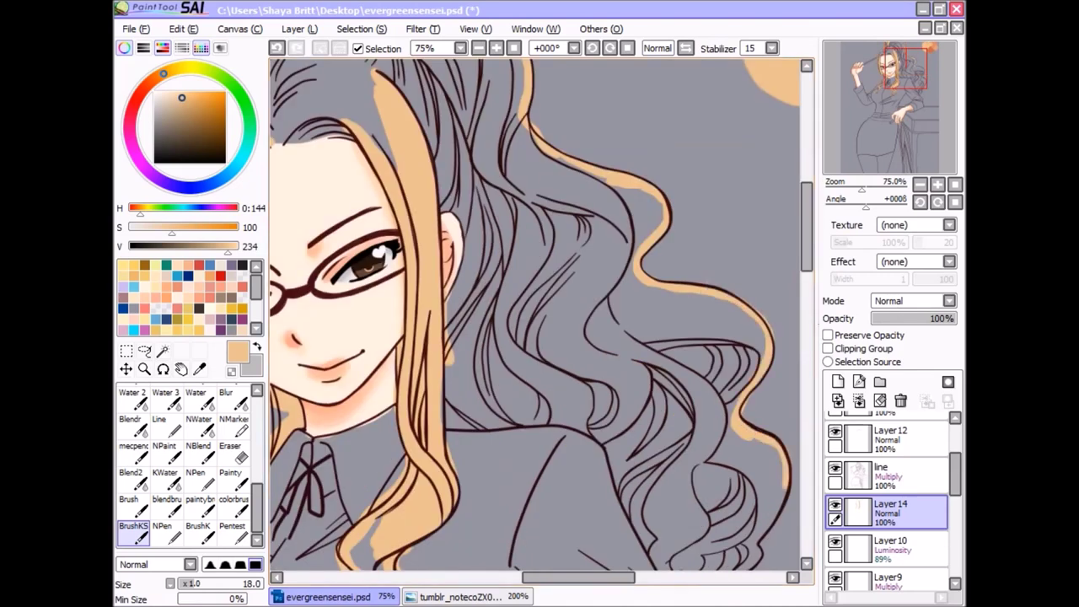
Step: Outline the ponytail's lower curls, the edge along the shoulder and the area around the ear in light tan
scroll(536, 315, "down", 4)
left_click_drag(754, 471, 674, 375)
left_click_drag(678, 438, 591, 262)
scroll(535, 315, "up", 3)
mouse_move(465, 144)
left_mouse_down()
mouse_move(446, 362)
mouse_move(580, 369)
left_mouse_up()
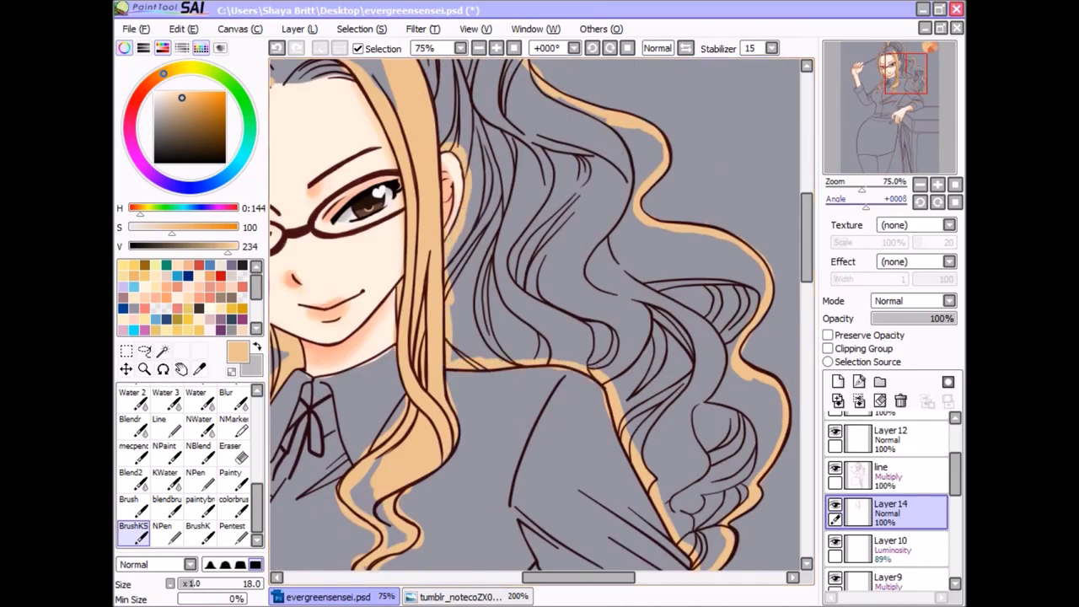
Step: Fill the outlined hair with light tan using the Bucket and touch up the remaining gaps
scroll(422, 187, "down", 3)
scroll(422, 187, "up", 1)
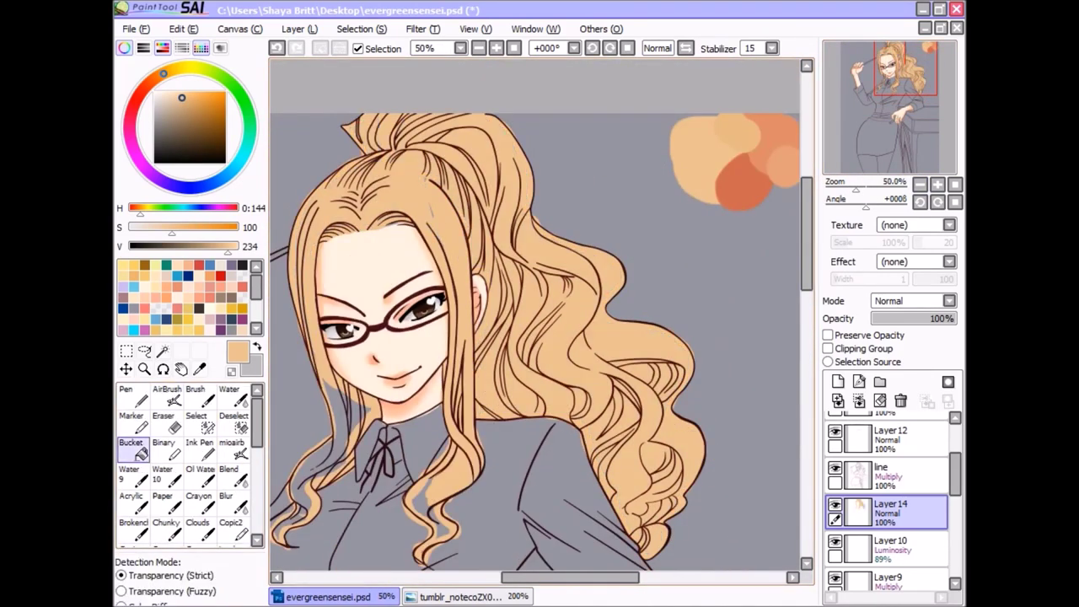
scroll(540, 320, "up", 1)
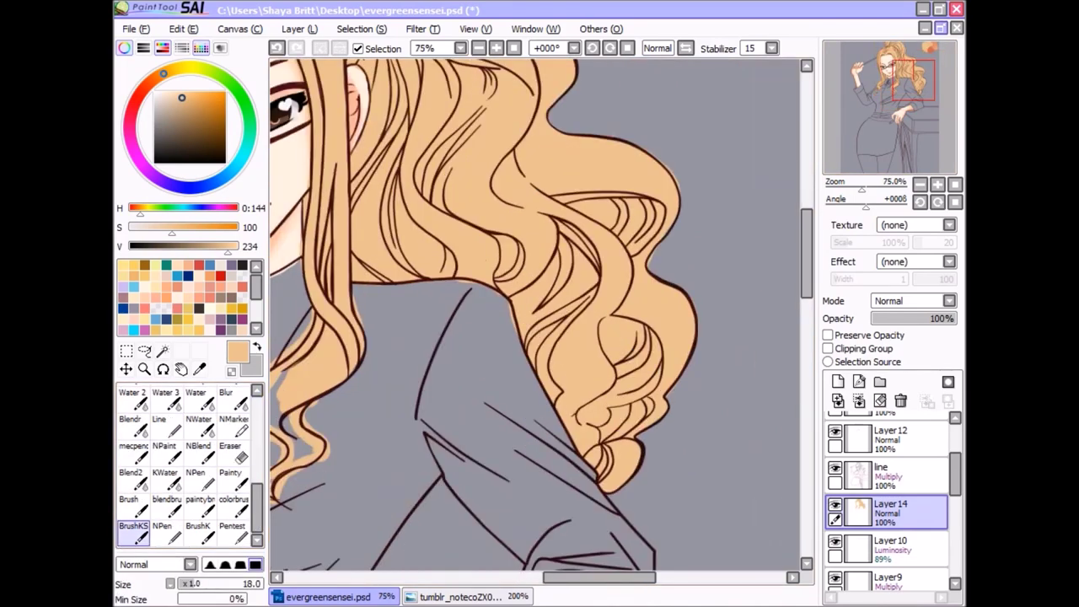
scroll(536, 315, "down", 2)
scroll(535, 314, "up", 2)
left_click(166, 476)
scroll(535, 315, "up", 2)
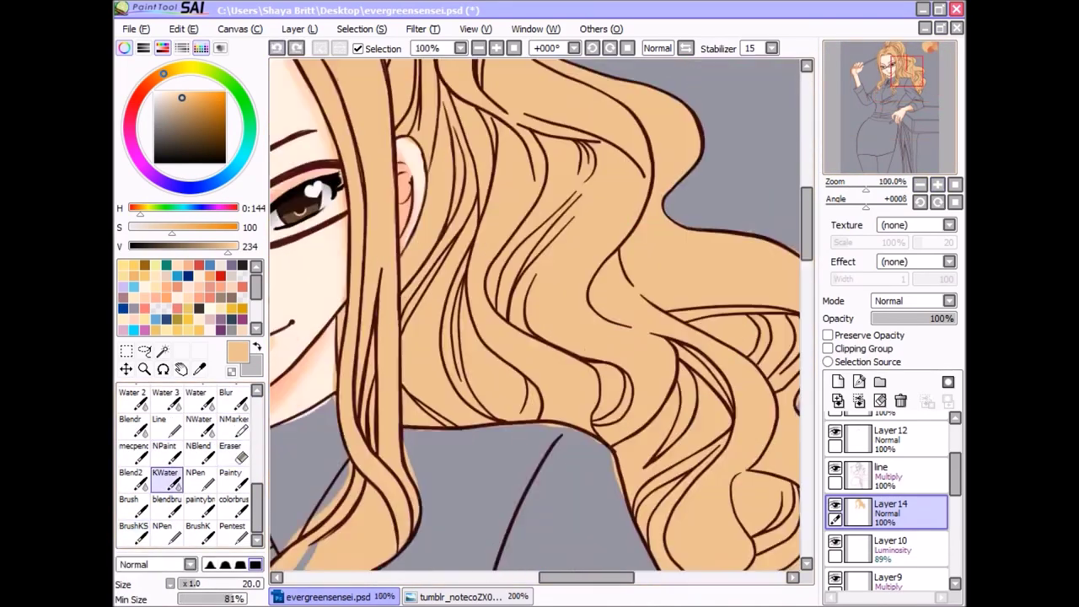
Step: Erase the tan paint spilling over the forehead hairline with the Eraser at size 8
left_click(896, 58)
key("e")
scroll(399, 367, "down", 3)
scroll(399, 367, "up", 2)
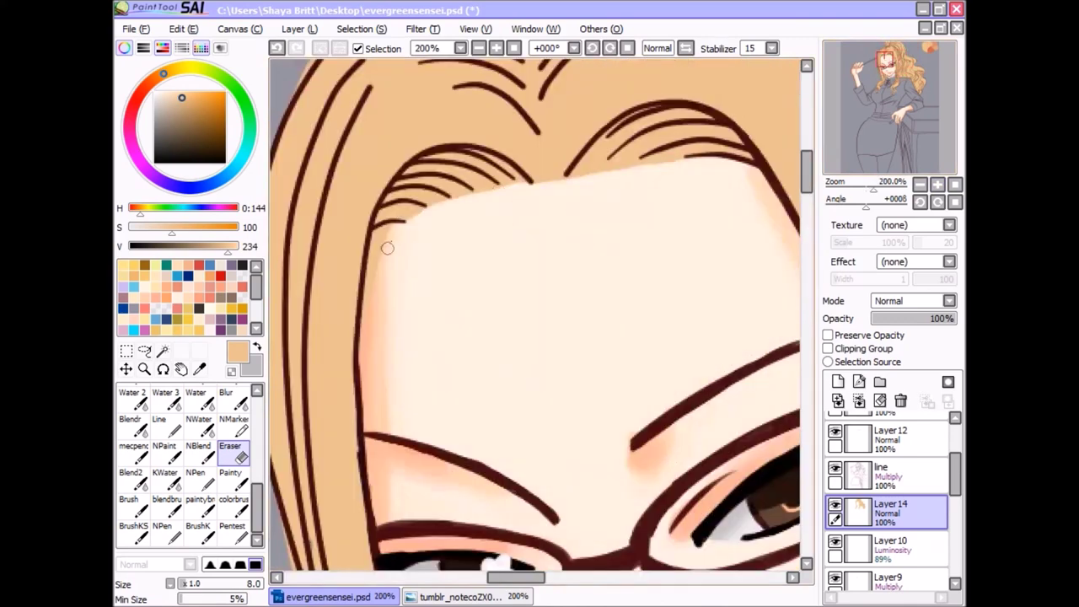
Step: Erase the tan overspill along the ponytail's outer waves down to its tip
scroll(421, 320, "down", 3)
scroll(441, 269, "up", 3)
scroll(442, 269, "up", 1)
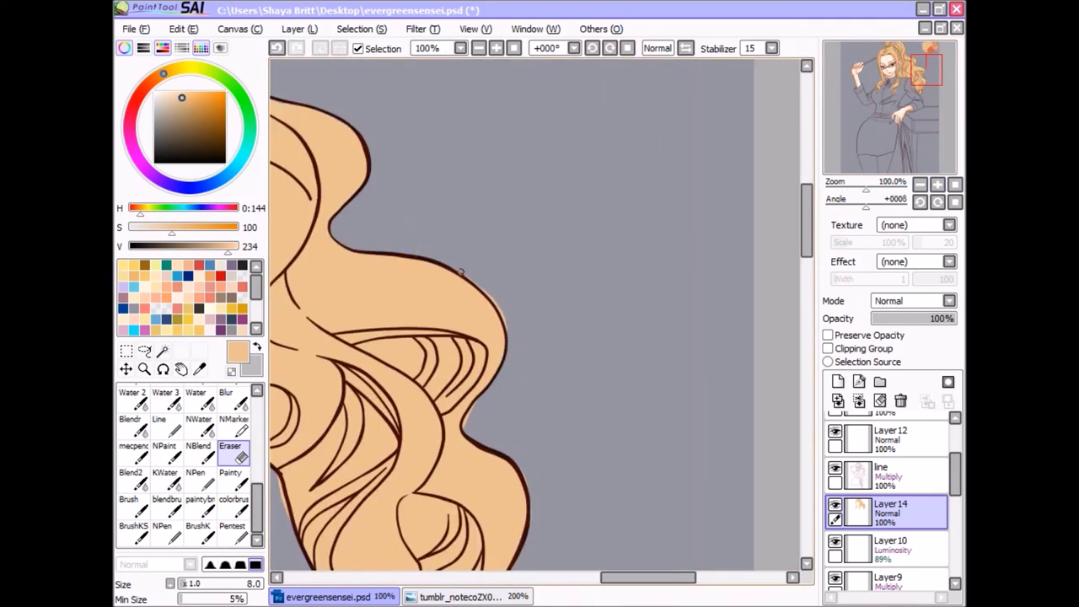
scroll(467, 416, "down", 3)
key("n")
key("e")
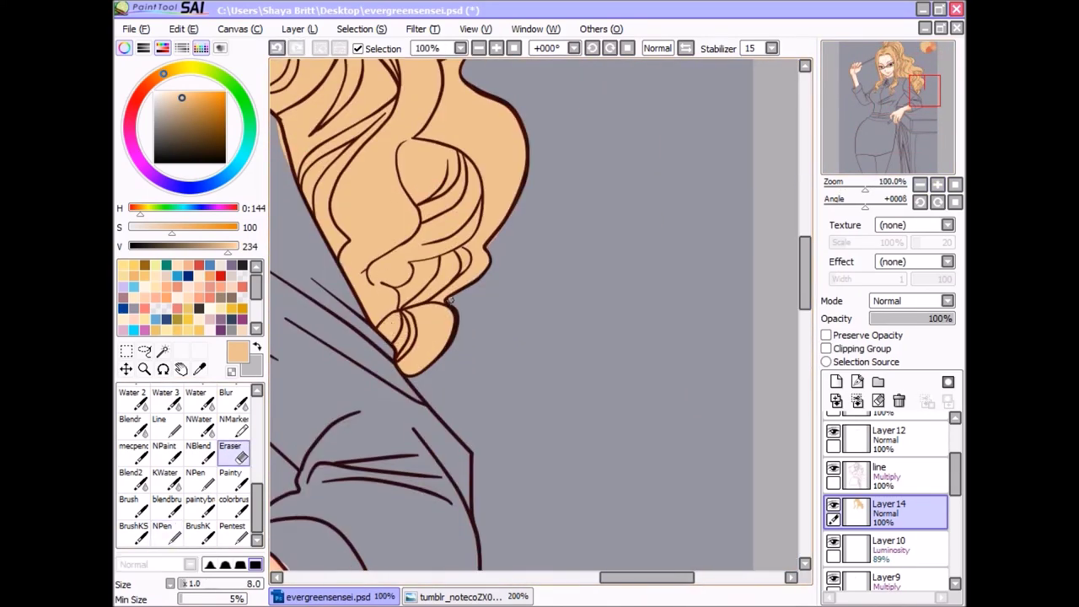
scroll(491, 260, "left", 5)
scroll(496, 169, "right", 2)
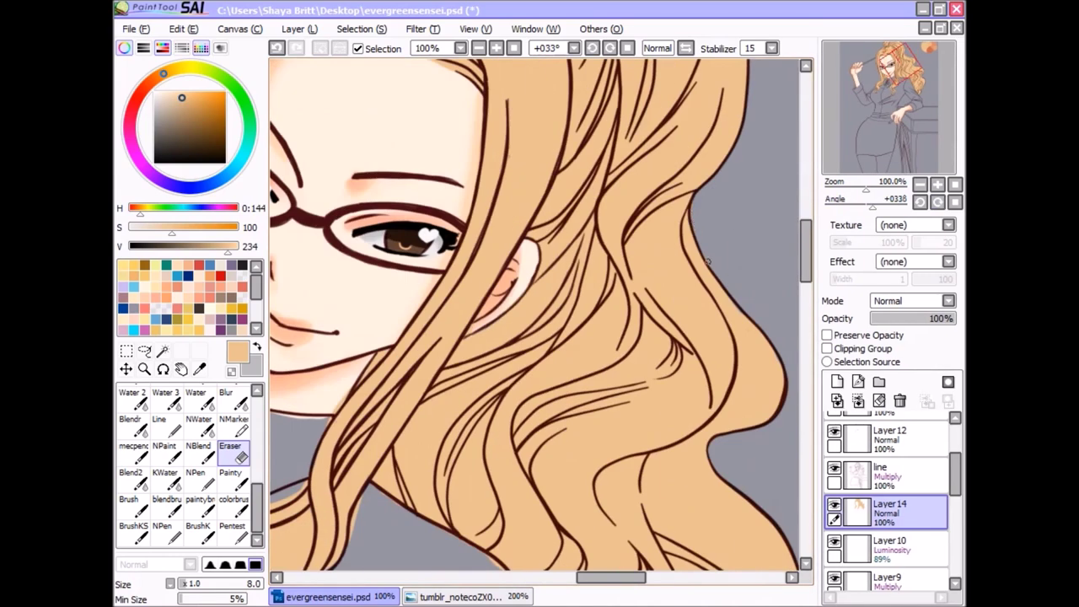
Step: Clean the tan overspill around the ponytail's upper waves and the crown of the head
scroll(496, 170, "up", 4)
key("n")
key("e")
scroll(666, 242, "down", 1)
scroll(423, 174, "up", 2)
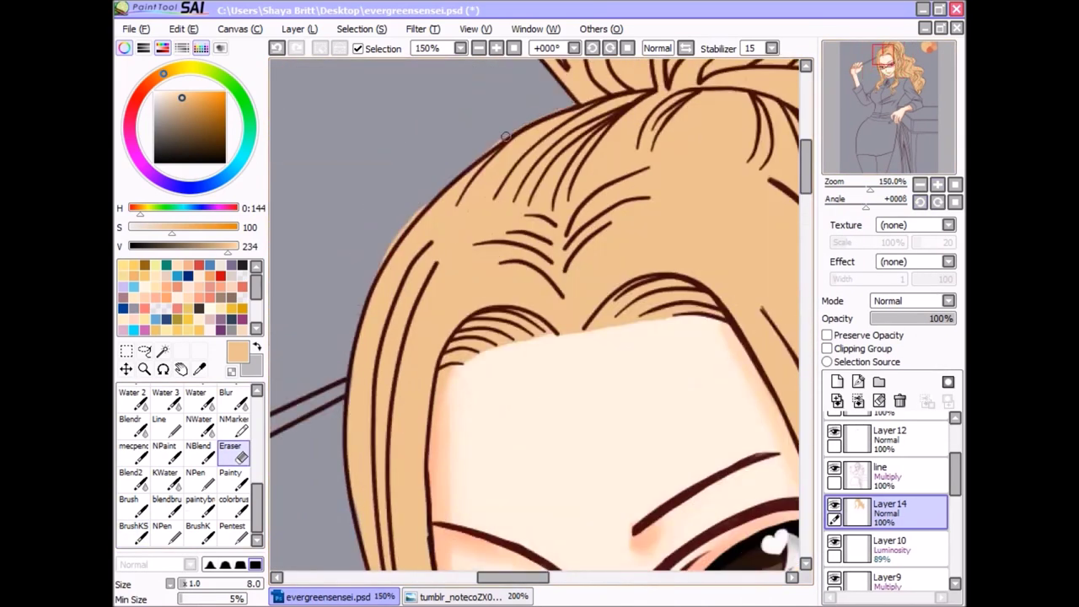
Step: Fill gaps and erase overspill along the long front lock beside the cheek, down to its curl on the chest
scroll(423, 174, "down", 5)
key("b")
scroll(423, 175, "up", 5)
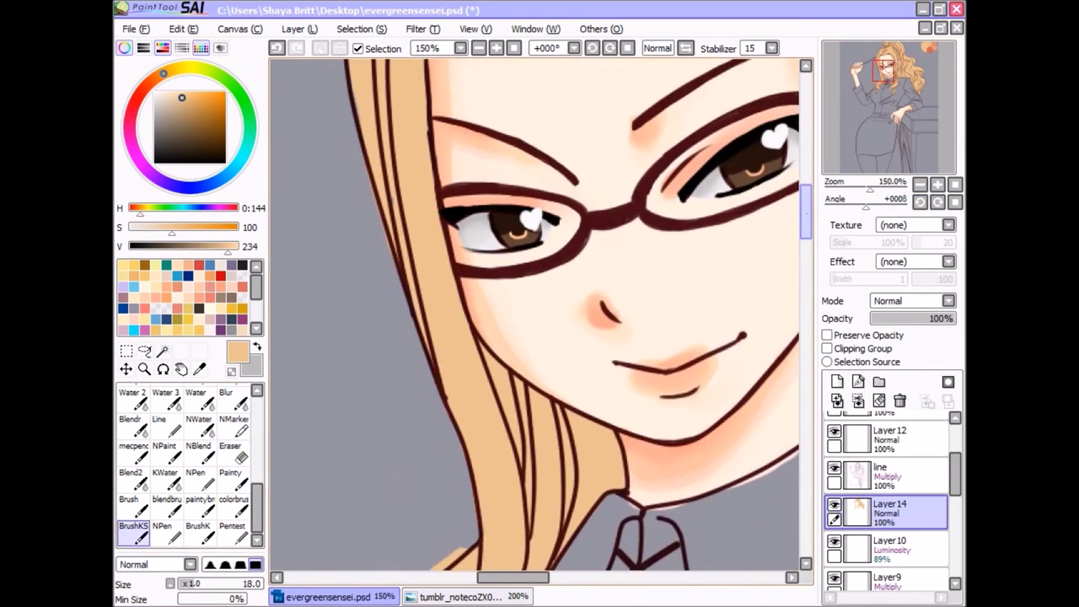
key("e")
scroll(423, 174, "down", 4)
scroll(488, 259, "down", 5)
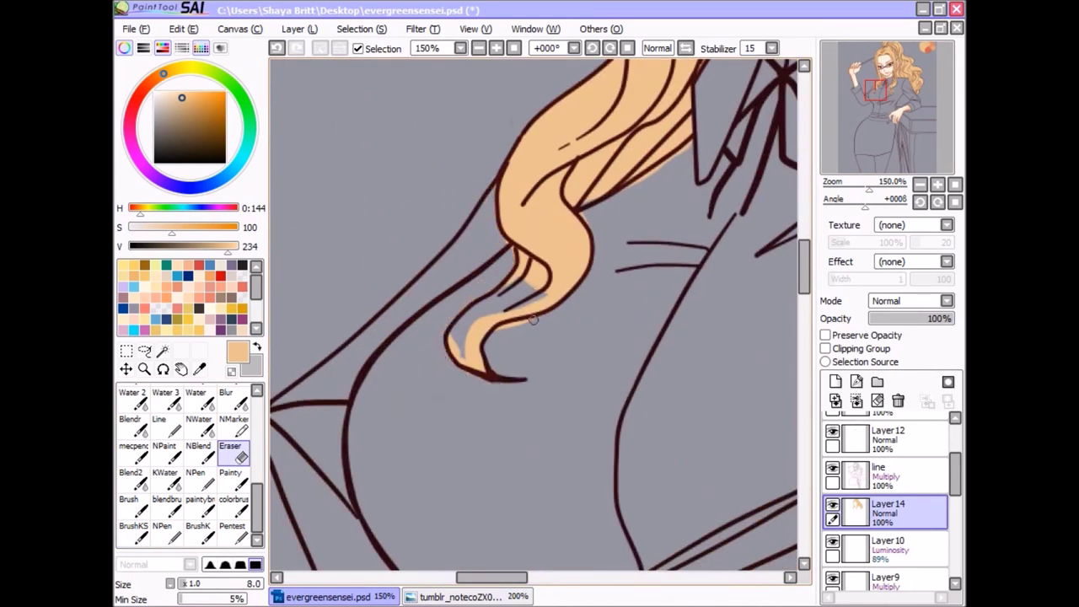
Step: Paint the unfilled areas of the other chest lock, to the side of the collar bow, in light tan
scroll(533, 317, "right", 5)
key("b")
left_click_drag(460, 253, 548, 354)
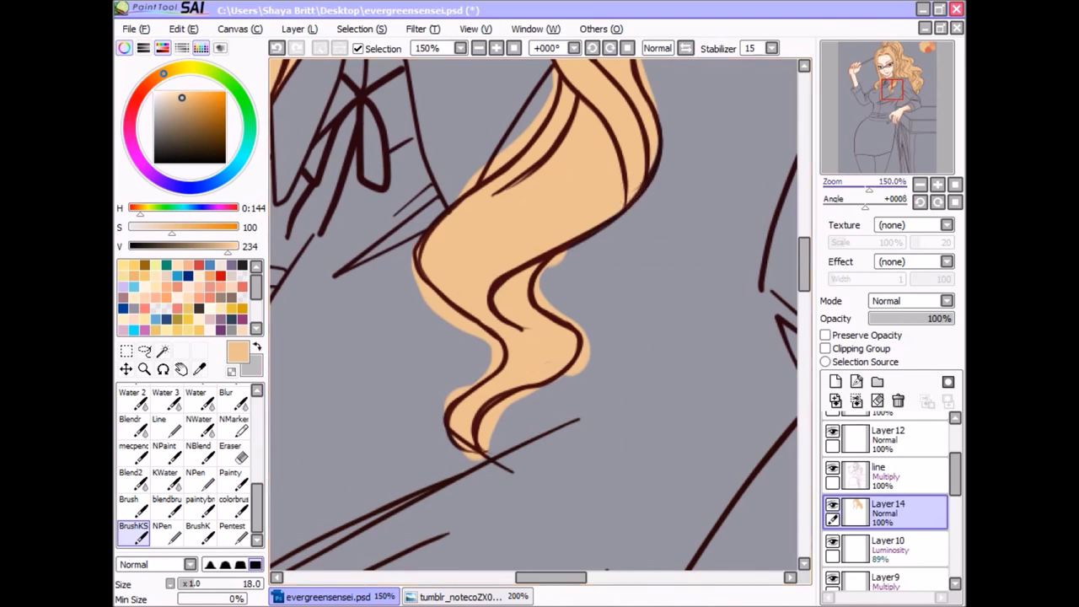
Step: Add a layer clipped to the hair base, sample orange from the palette swatch, and choose the BrushK brush at size 24
key("ctrl+minus")
key("ctrl+minus")
key("ctrl+shift+n")
left_click(785, 134, "alt")
left_click(197, 531)
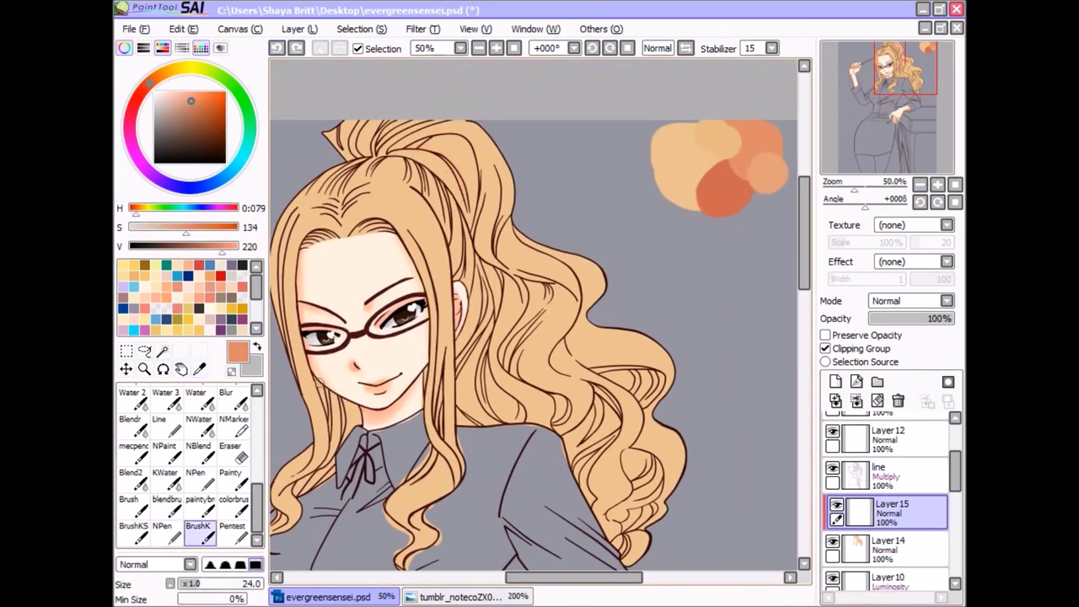
Step: Undo the orange trial shading and shade the hair beside the neck and the front locks in golden brown
scroll(334, 462, "up", 1)
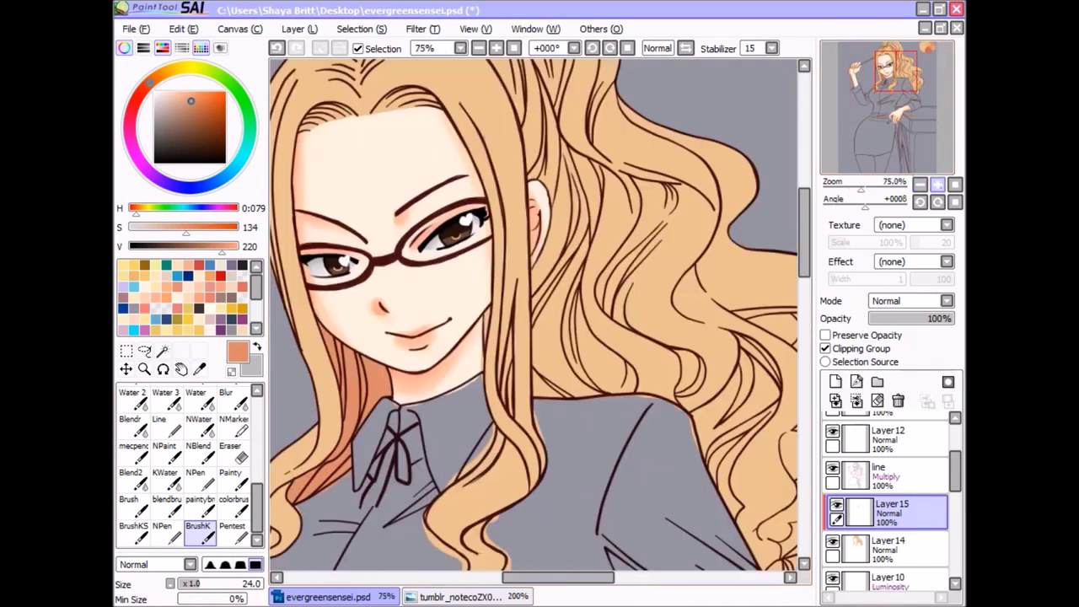
key("ctrl+z")
left_click(371, 371, "alt")
mouse_move(342, 329)
left_mouse_down()
mouse_move(325, 464)
mouse_move(291, 497)
left_mouse_up()
left_click_drag(384, 363, 354, 434)
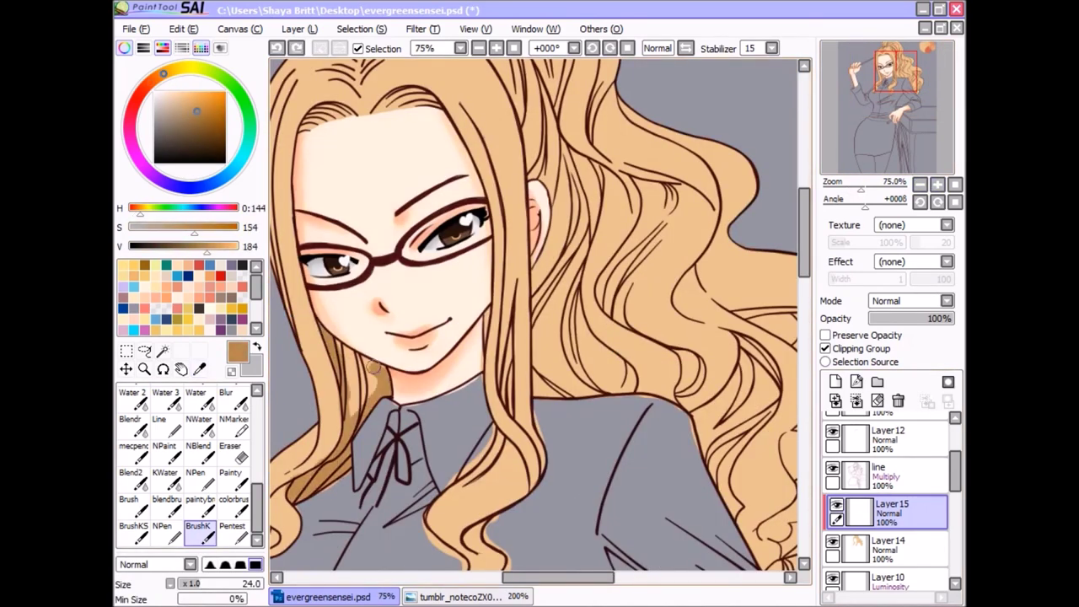
key("ctrl+z")
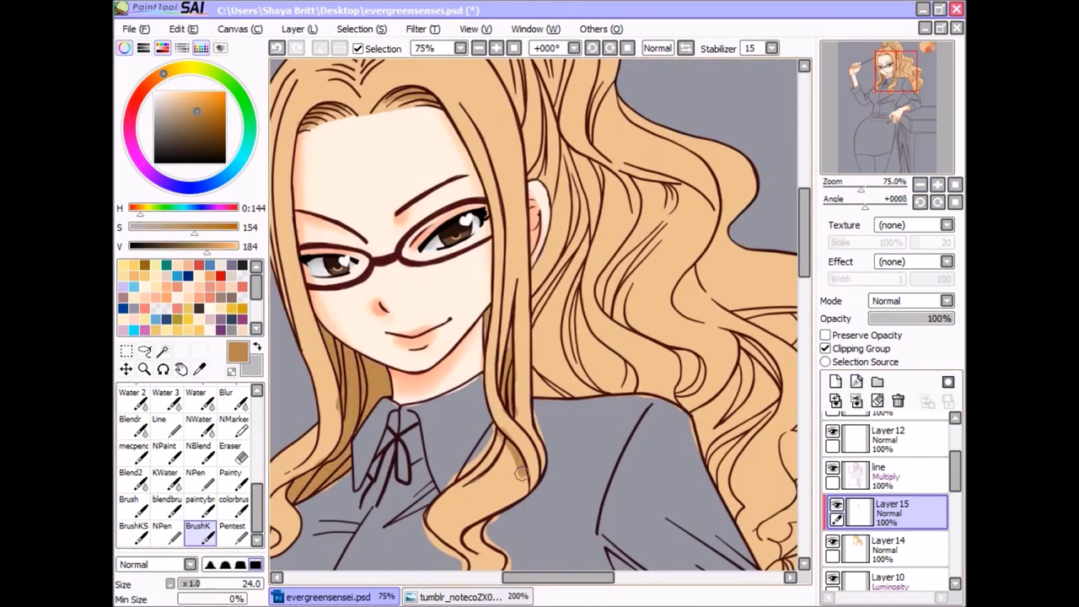
scroll(522, 474, "up", 1)
scroll(521, 474, "down", 2)
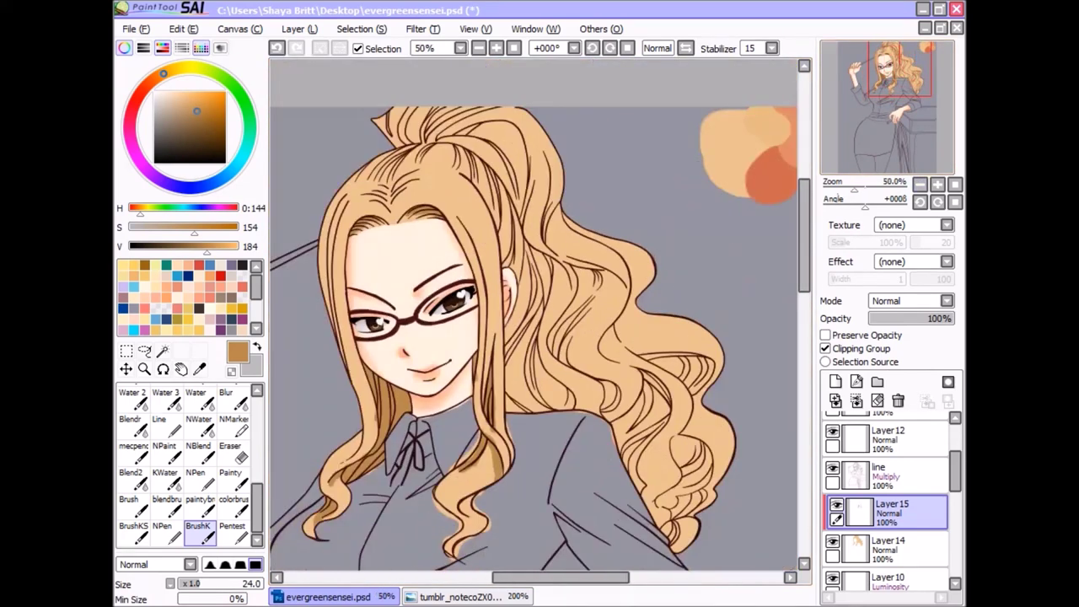
Step: Shade the crown and the upper ponytail strands in golden brown
scroll(533, 321, "up", 1)
mouse_move(429, 177)
left_mouse_down()
mouse_move(464, 213)
mouse_move(385, 243)
mouse_move(498, 214)
mouse_move(594, 312)
mouse_move(502, 221)
mouse_move(422, 295)
left_mouse_up()
left_click_drag(658, 251, 651, 363)
left_click_drag(587, 220, 639, 460)
left_click_drag(654, 219, 655, 346)
Step: Shade the strands behind the ear and the inner waves of the ponytail in golden brown
scroll(655, 346, "up", 1)
mouse_move(514, 413)
left_mouse_down()
mouse_move(512, 308)
mouse_move(516, 540)
left_mouse_up()
mouse_move(654, 338)
left_mouse_down()
mouse_move(558, 523)
mouse_move(582, 539)
mouse_move(651, 336)
mouse_move(590, 527)
left_mouse_up()
left_click_drag(532, 325, 506, 498)
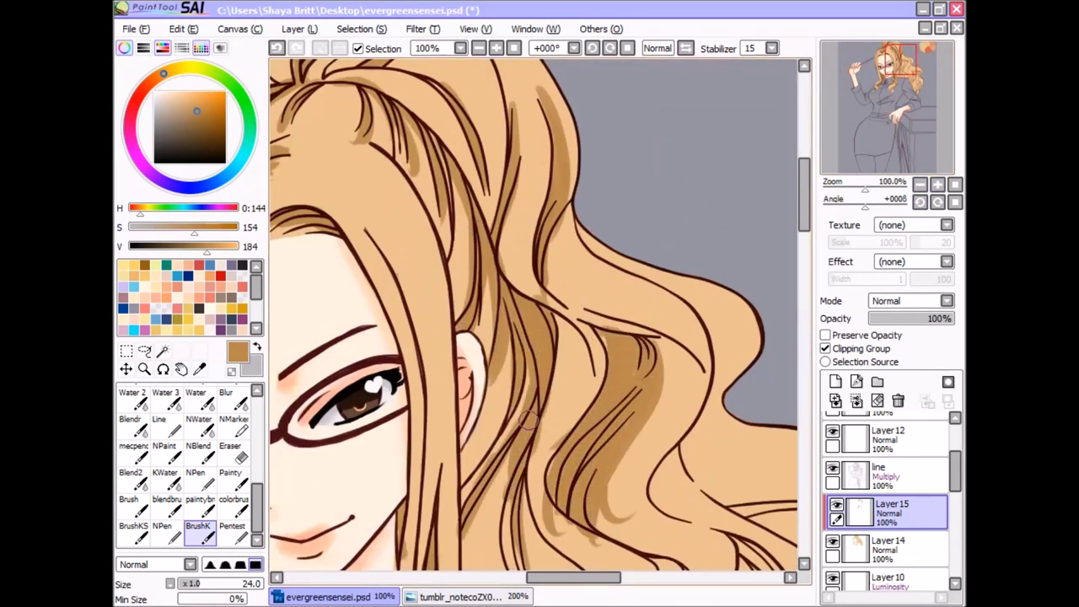
left_click_drag(523, 422, 523, 349)
mouse_move(573, 388)
left_mouse_down()
mouse_move(507, 469)
mouse_move(455, 464)
left_mouse_up()
left_click_drag(502, 278, 468, 463)
Step: Shade the ponytail's large outer loop and the curls above the shoulder in golden brown
mouse_move(789, 459)
left_mouse_down()
mouse_move(562, 298)
mouse_move(667, 379)
left_mouse_up()
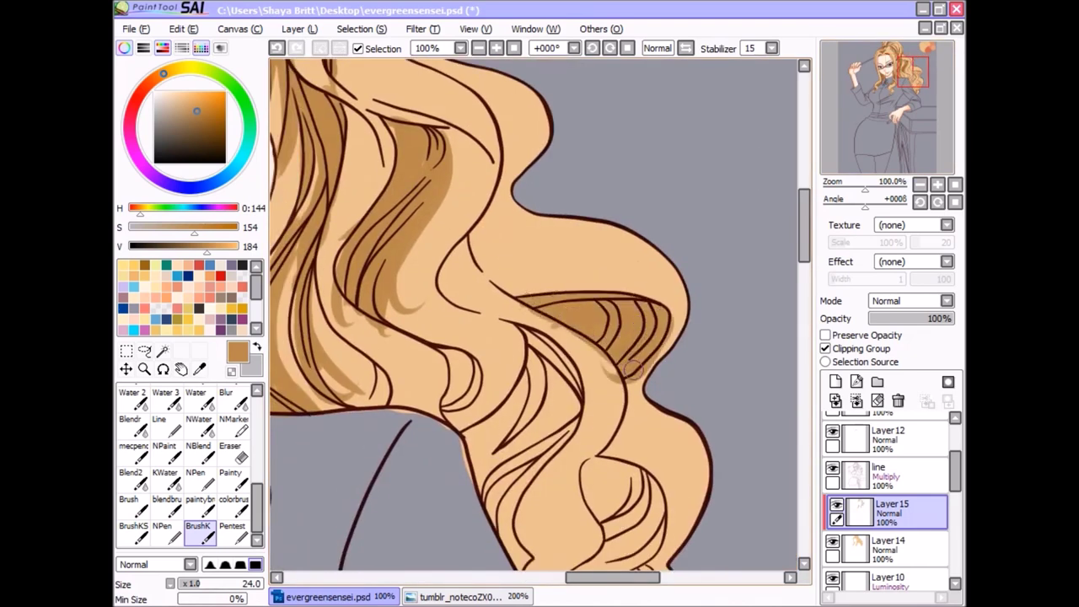
left_click_drag(671, 305, 624, 506)
mouse_move(540, 329)
left_mouse_down()
mouse_move(506, 565)
mouse_move(489, 515)
left_mouse_up()
mouse_move(473, 396)
left_mouse_down()
mouse_move(443, 355)
mouse_move(466, 418)
left_mouse_up()
left_click_drag(472, 238, 445, 314)
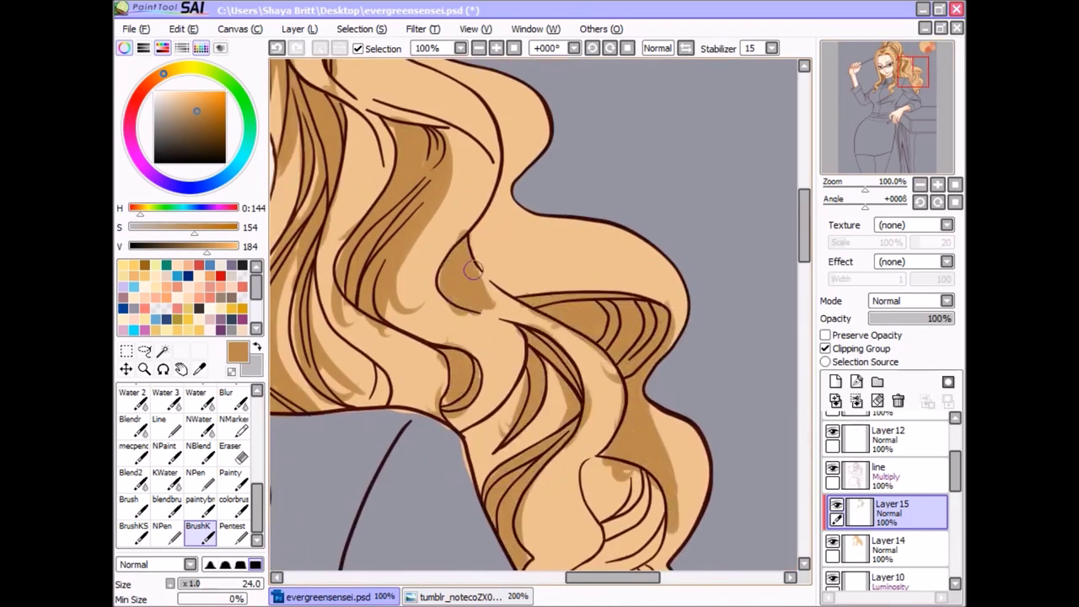
left_click_drag(489, 258, 465, 324)
left_click_drag(473, 324, 506, 279)
Step: Add golden-brown shadows along the ponytail's upper outer edge and middle waves
left_click_drag(442, 119, 398, 187)
left_click_drag(458, 247, 515, 355)
left_click_drag(560, 221, 491, 334)
mouse_move(556, 439)
left_mouse_down()
mouse_move(549, 307)
mouse_move(499, 460)
left_mouse_up()
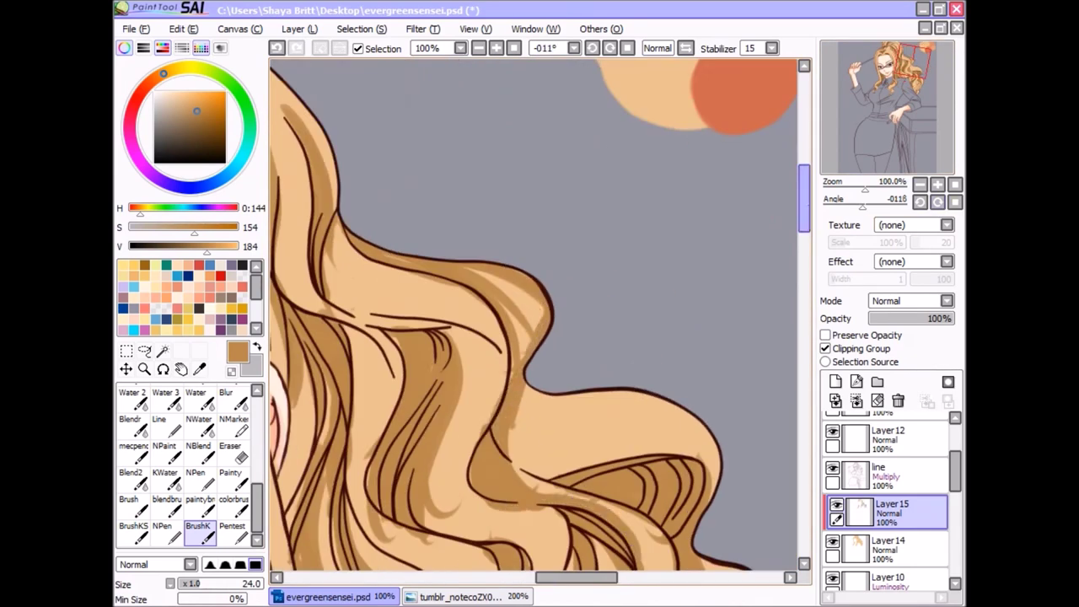
Step: Shade the lower ponytail curls down to the tip in golden brown
scroll(535, 312, "down", 5)
left_click_drag(674, 506, 548, 169)
left_click_drag(590, 186, 539, 329)
left_click_drag(506, 261, 540, 370)
left_click_drag(682, 251, 751, 565)
Step: Refine the shadow edges in the ponytail waves and curls with the Eraser at size 20
scroll(541, 126, "down", 1)
key("e")
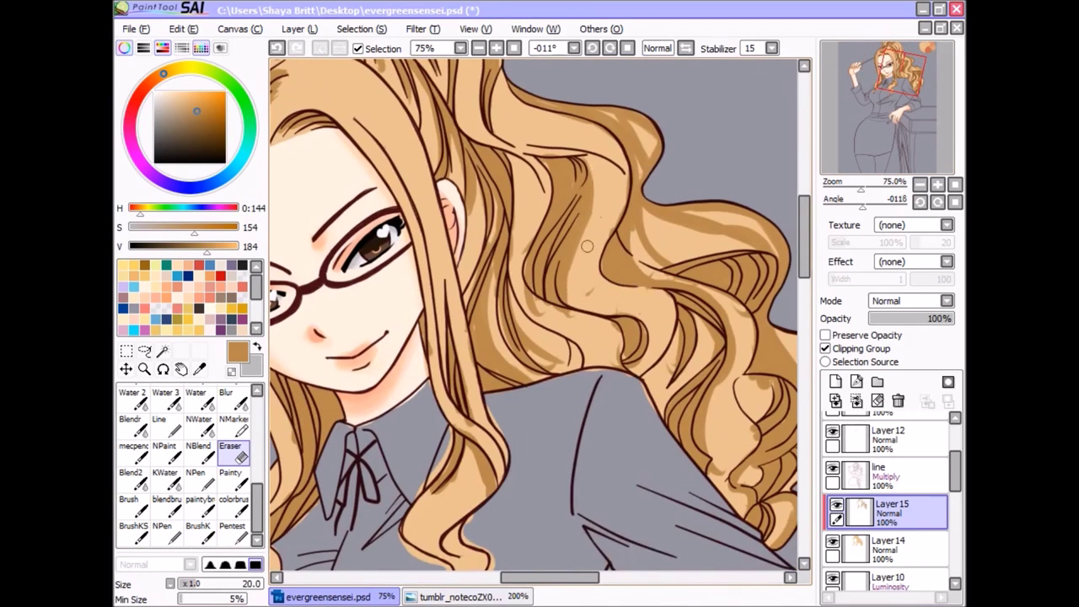
left_click_drag(674, 278, 683, 259)
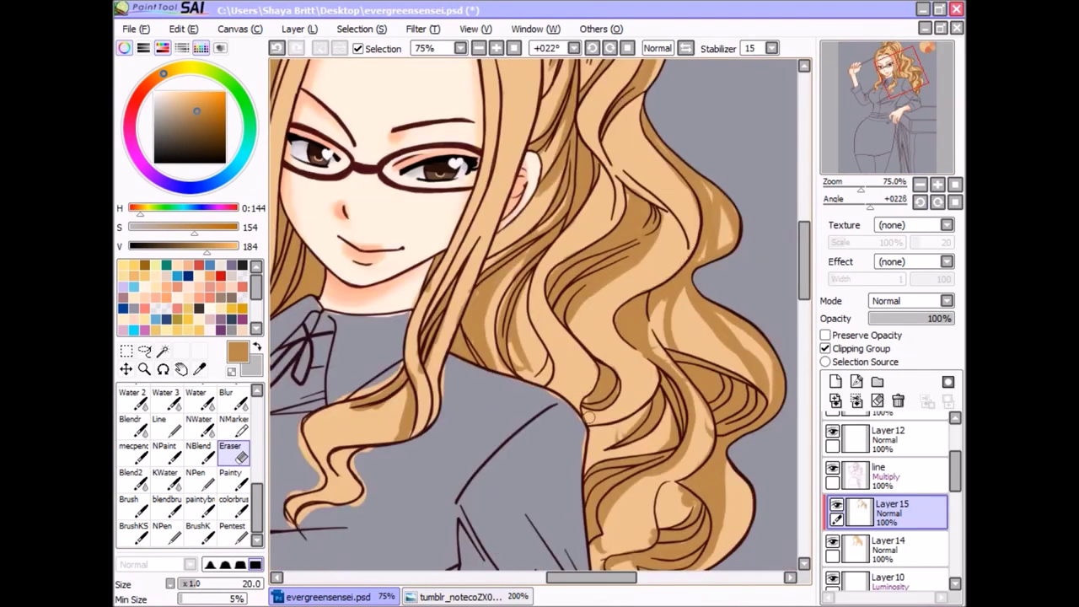
scroll(388, 403, "down", 3)
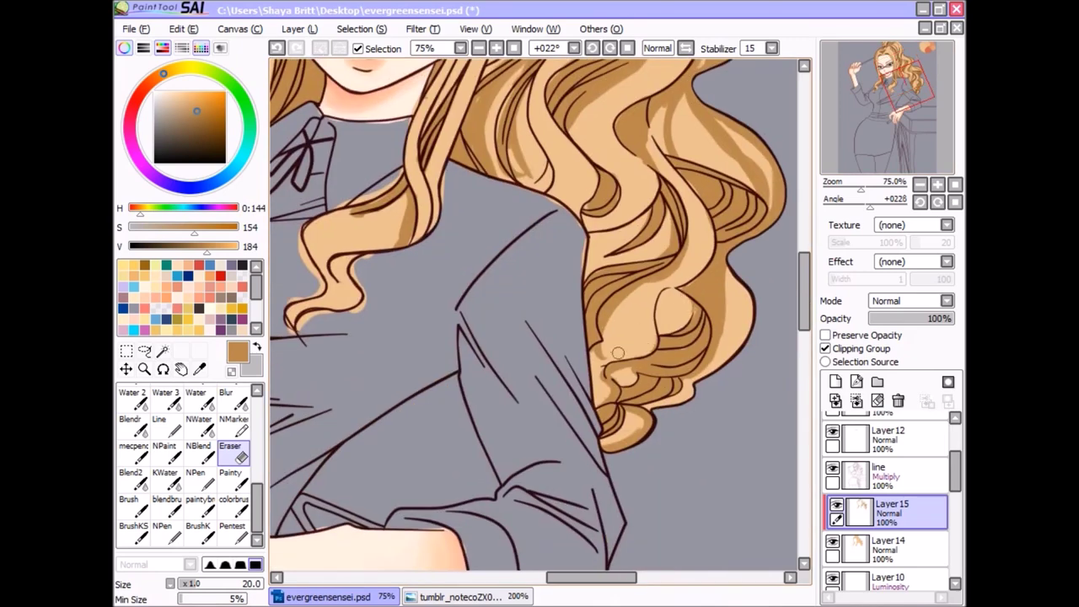
scroll(711, 354, "up", 3)
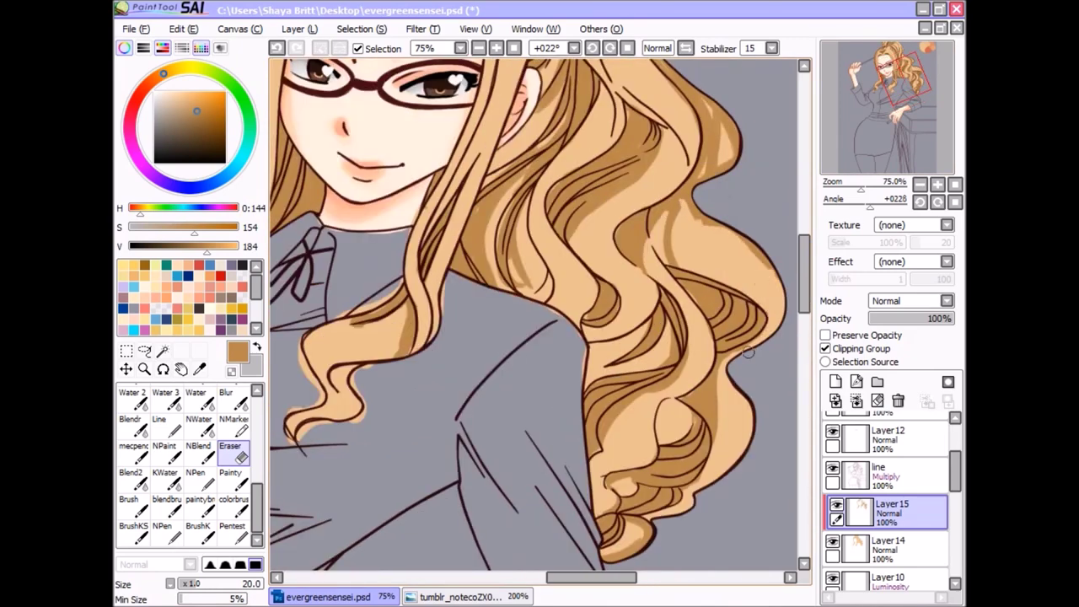
Step: Shade the curls of the chest locks with the BrushKS brush and add another clipped layer above the hair shading
left_click(133, 531)
scroll(525, 376, "left", 3)
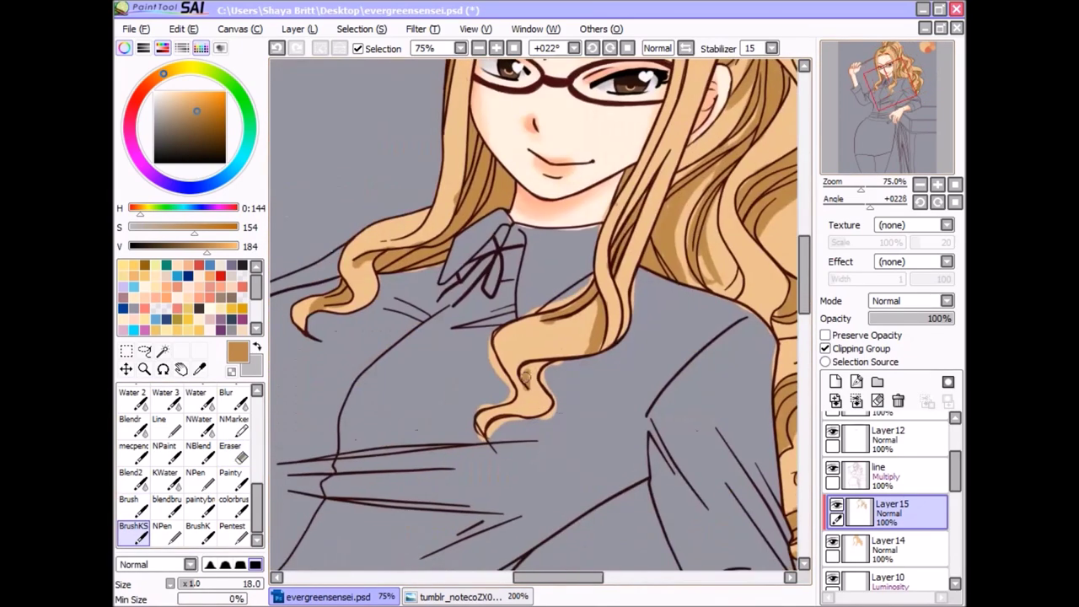
key("Home")
key("ctrl+j")
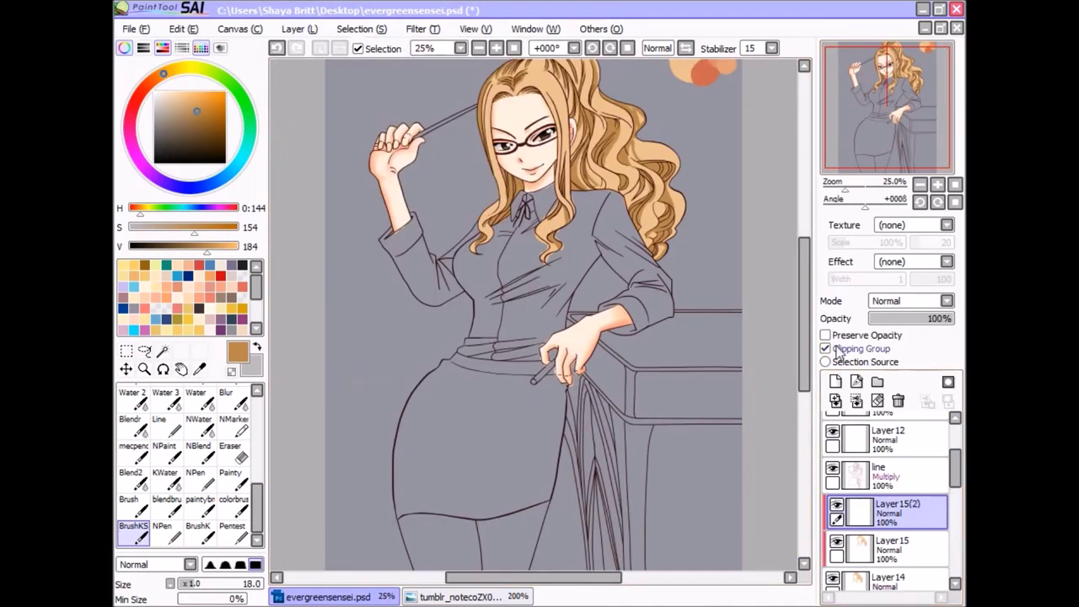
Step: Soften the golden-brown shadows in the ponytail beside the neck with the KWater brush at size 32
key("ctrl+plus")
left_click(165, 478)
key("ctrl+plus")
key("ctrl+plus")
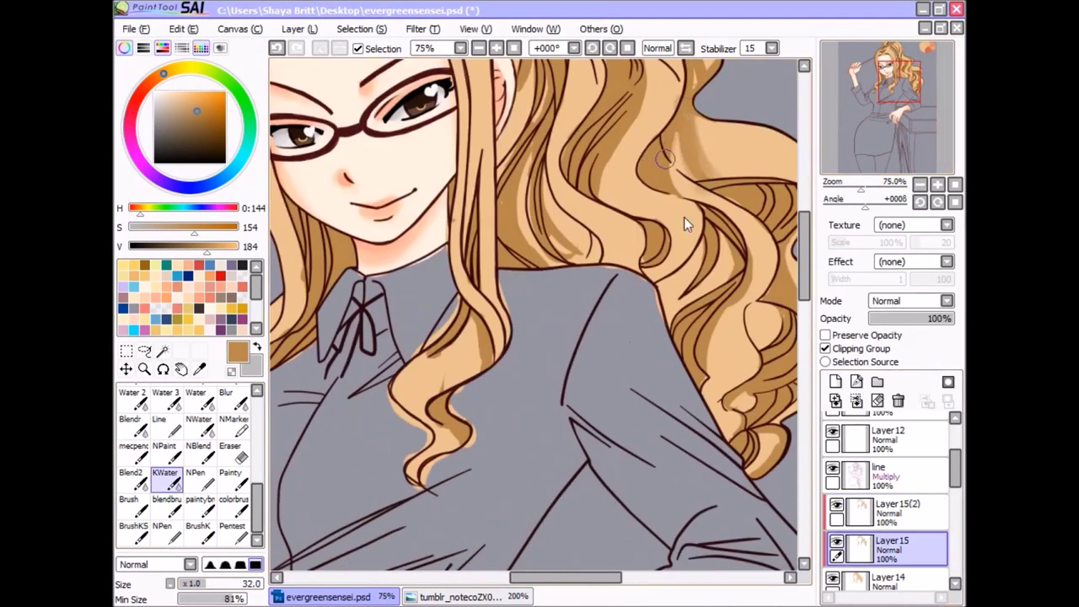
left_click_drag(869, 96, 882, 93)
left_click_drag(581, 287, 539, 278)
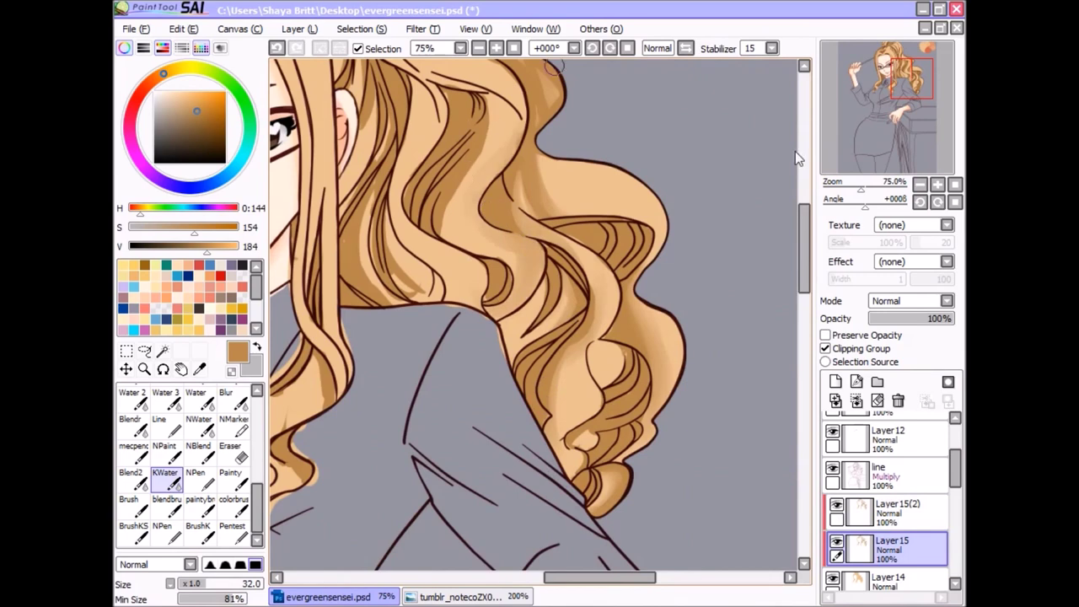
Step: Blend the shadow edges through the ponytail's waves and lower curls down to the tip with the KWater brush
left_click_drag(506, 211, 497, 321)
left_click_drag(472, 253, 456, 362)
mouse_move(396, 253)
left_mouse_down()
mouse_move(382, 467)
mouse_move(390, 181)
left_mouse_up()
left_click_drag(590, 379, 658, 406)
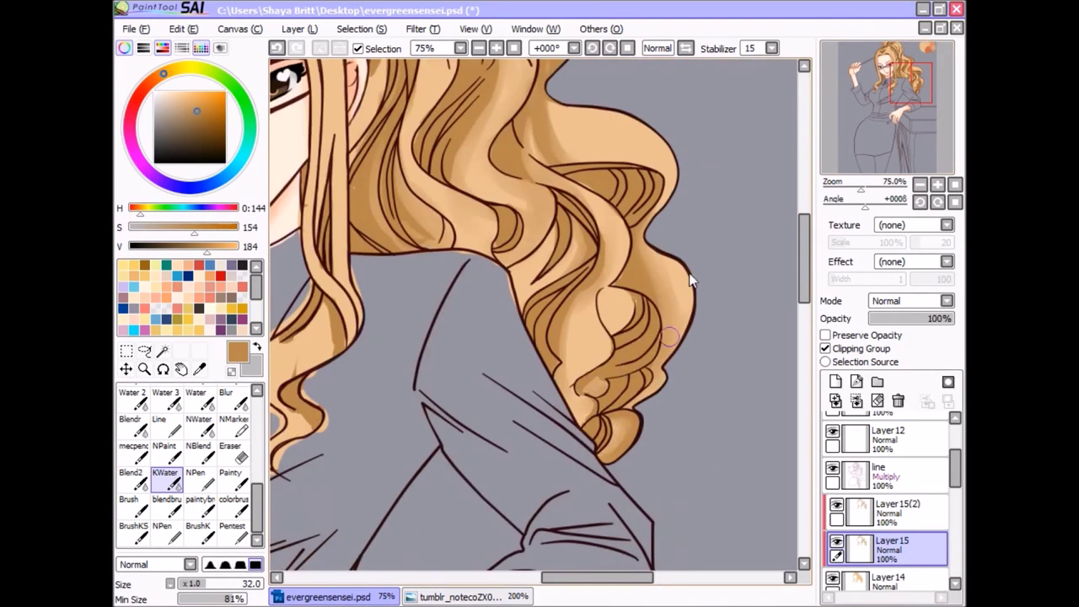
left_click_drag(666, 270, 683, 346)
left_click_drag(422, 253, 514, 506)
left_click_drag(531, 160, 489, 413)
left_click_drag(472, 493, 477, 518)
mouse_move(628, 408)
left_mouse_down()
mouse_move(645, 424)
mouse_move(831, 355)
left_mouse_up()
Step: Blend the shading on the crown, hairline and face-framing locks across both hair shading layers
key("Down")
left_click_drag(892, 129, 891, 105)
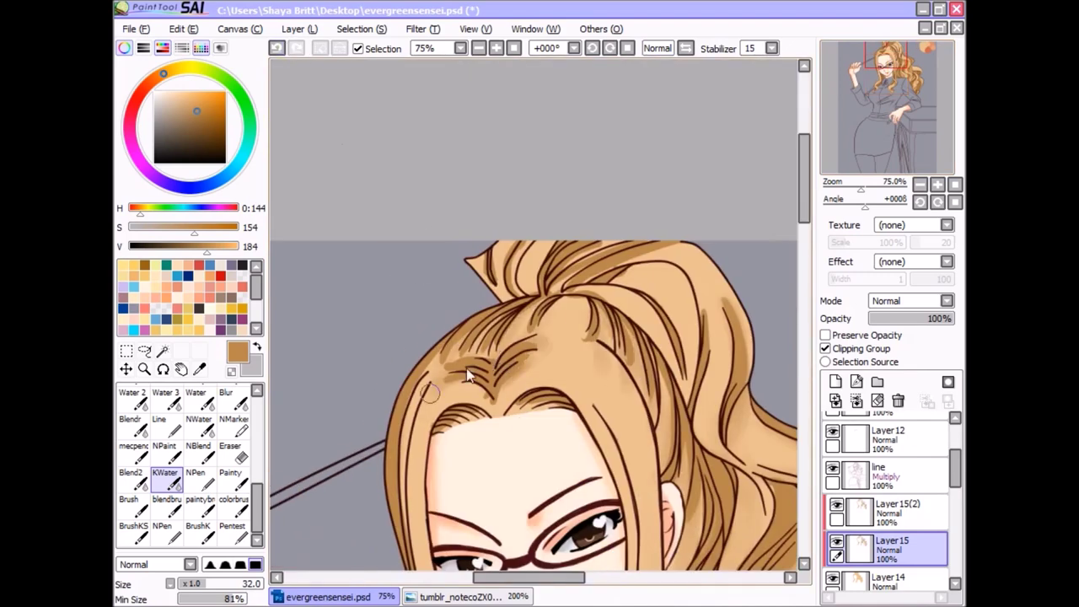
scroll(598, 240, "down", 3)
left_click_drag(455, 504, 378, 445)
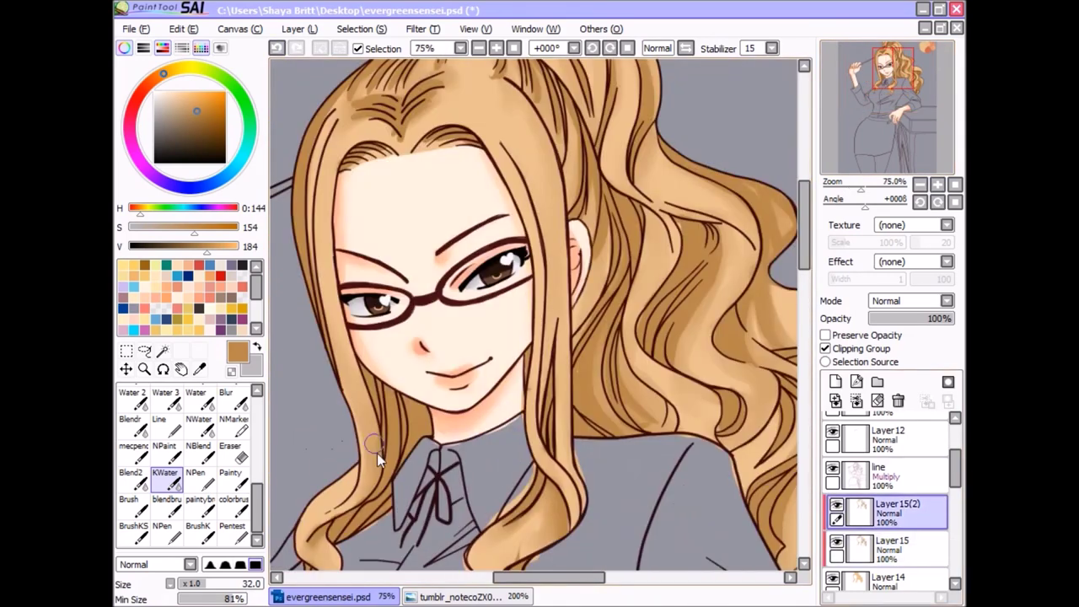
scroll(516, 190, "down", 1)
left_click(893, 511)
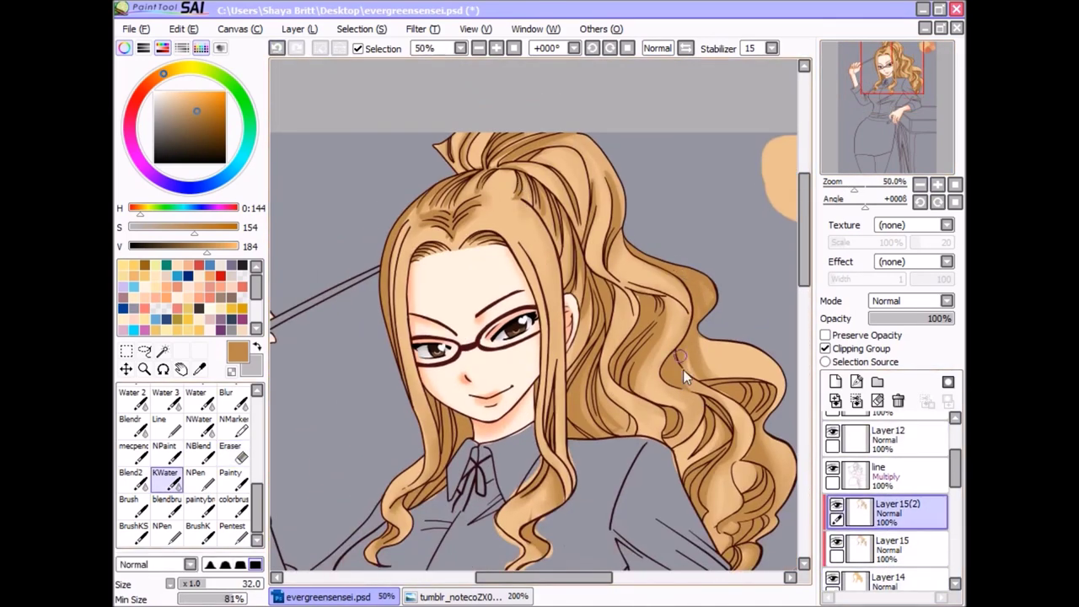
Step: Add a layer above the hair shading and paint cream highlights on the crown and front locks with the Line brush, saturation 74, value 242
scroll(540, 338, "down", 2)
left_click(834, 381)
scroll(540, 337, "up", 2)
left_click(159, 419)
left_click(175, 96)
scroll(366, 135, "up", 1)
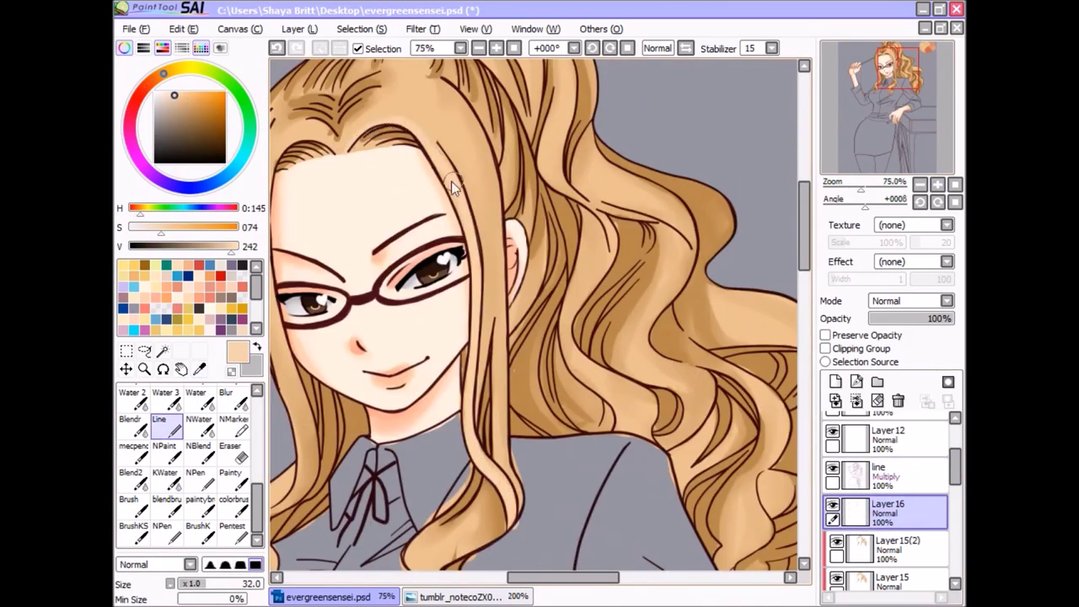
left_click_drag(352, 144, 454, 145)
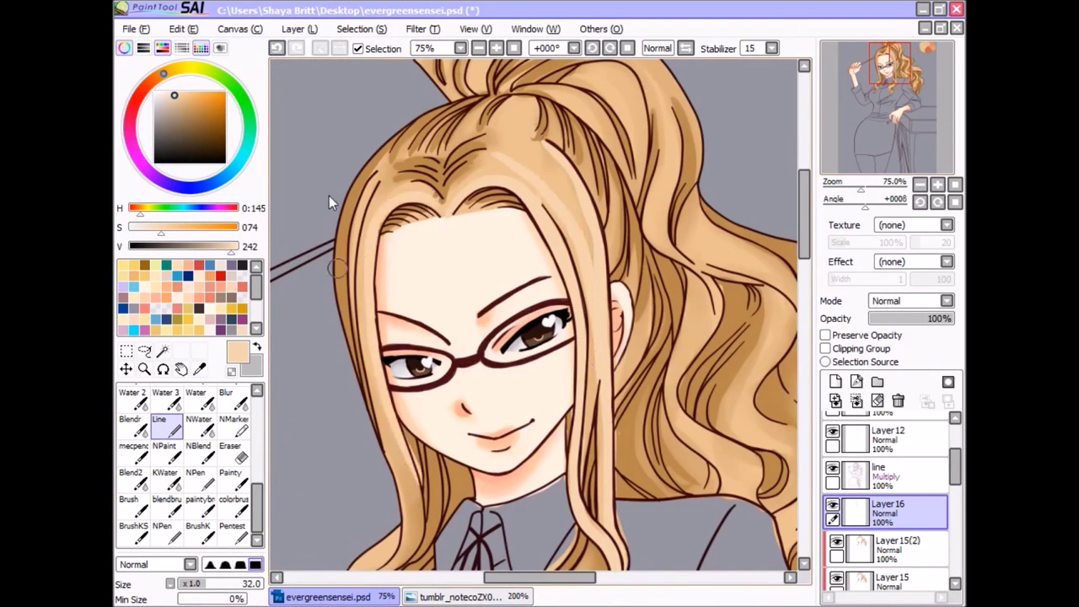
Step: Paint cream highlight streaks on the top tuft and along the ponytail's upper waves
scroll(385, 149, "up", 3)
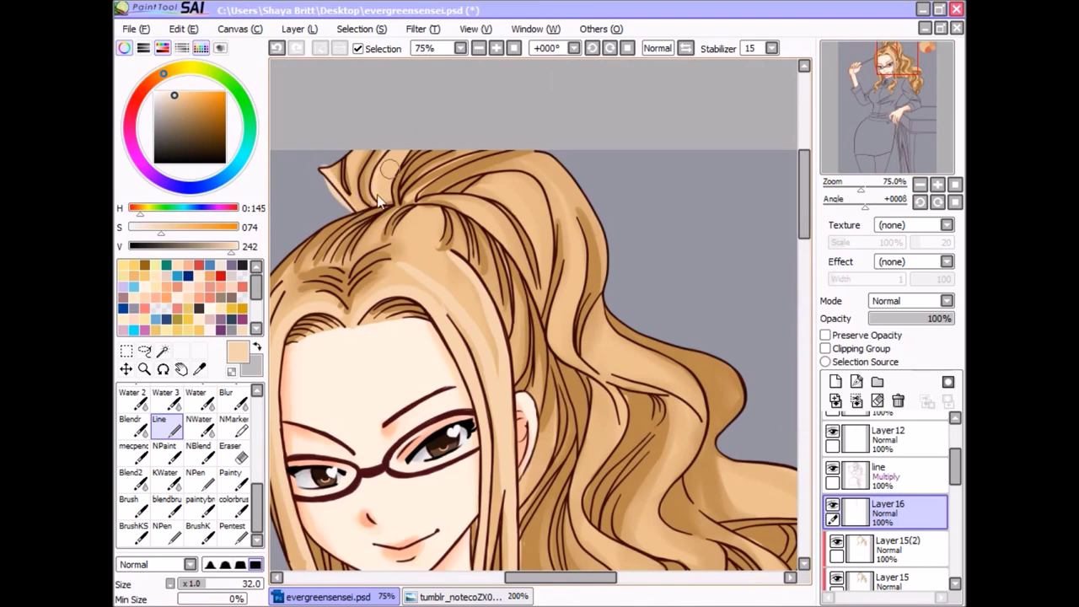
scroll(337, 230, "down", 3)
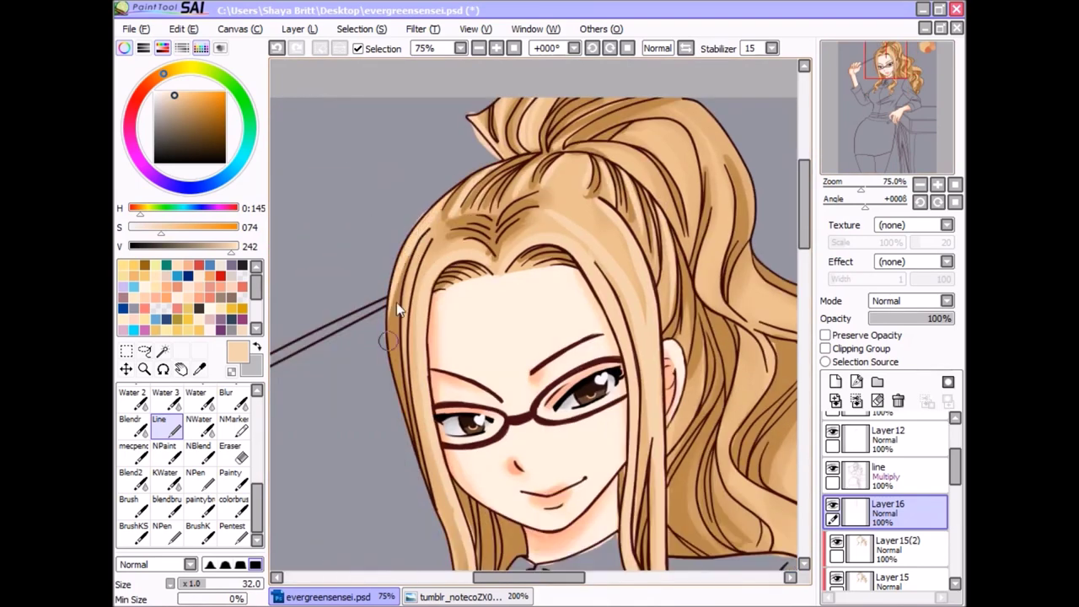
left_click_drag(632, 116, 565, 118)
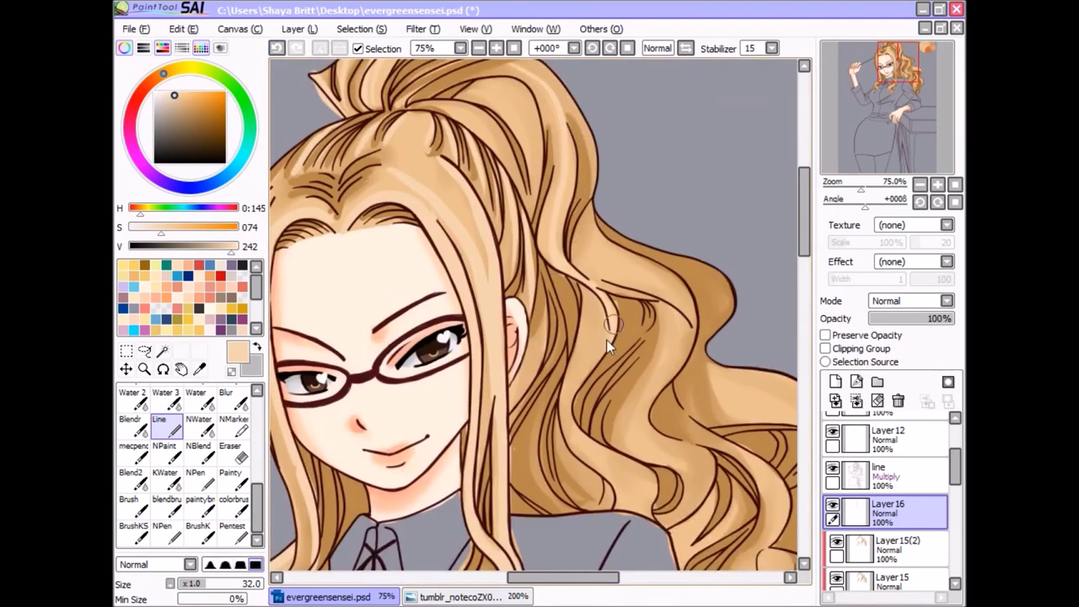
left_click_drag(639, 215, 567, 253)
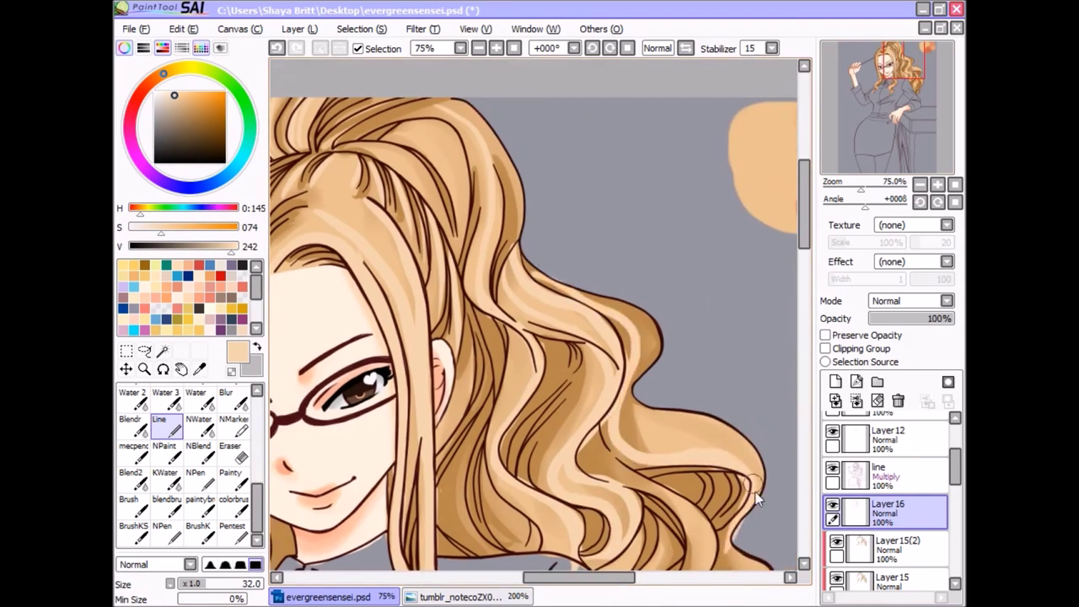
Step: Blend the hair highlights with the KWater brush and set the upper hair shading layer's opacity to 46%
left_click_drag(896, 90, 907, 106)
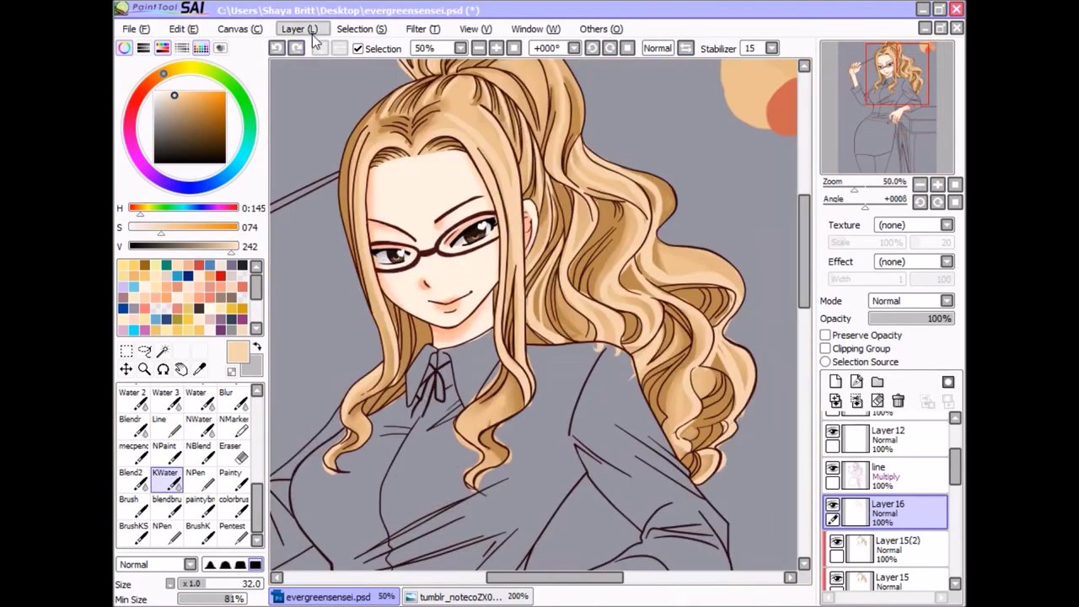
left_click(884, 546)
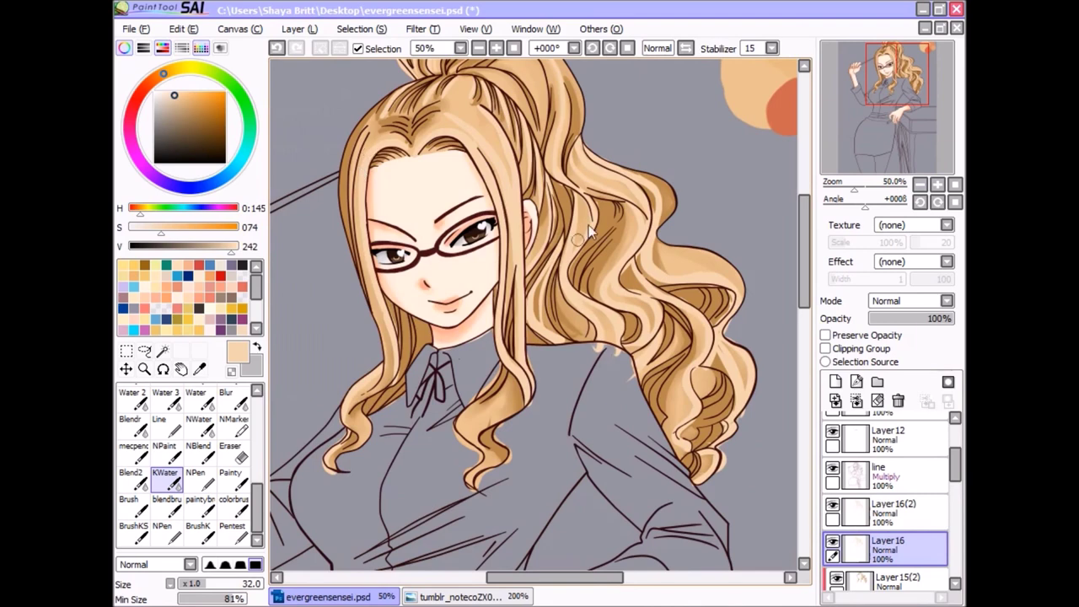
scroll(602, 291, "up", 3)
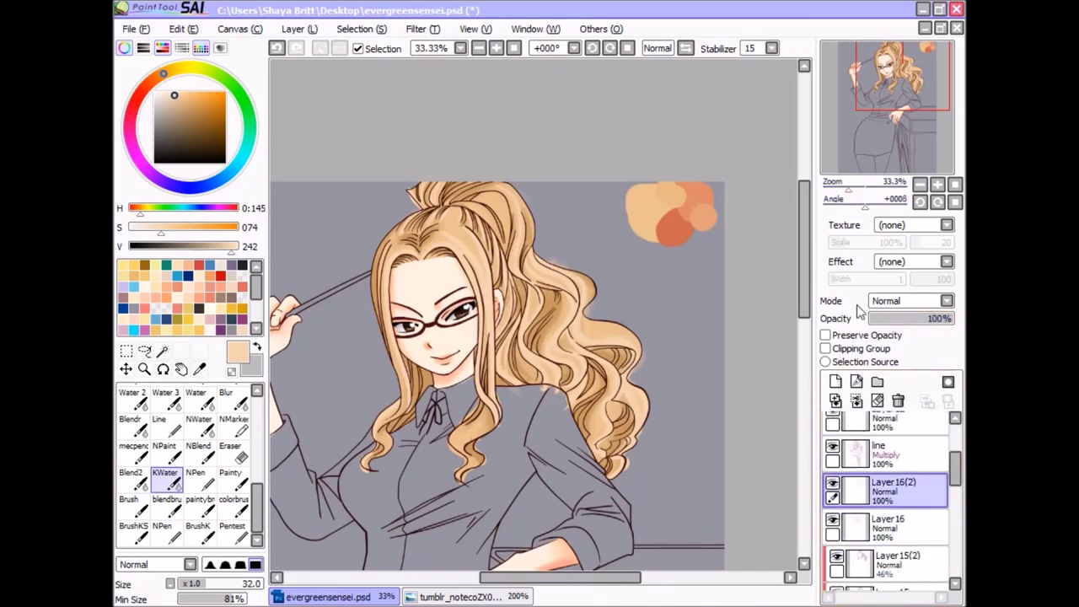
Step: Draw fine dark-brown stray hairs over the forehead with a smaller Line brush on a new layer above the line art
scroll(556, 268, "up", 3)
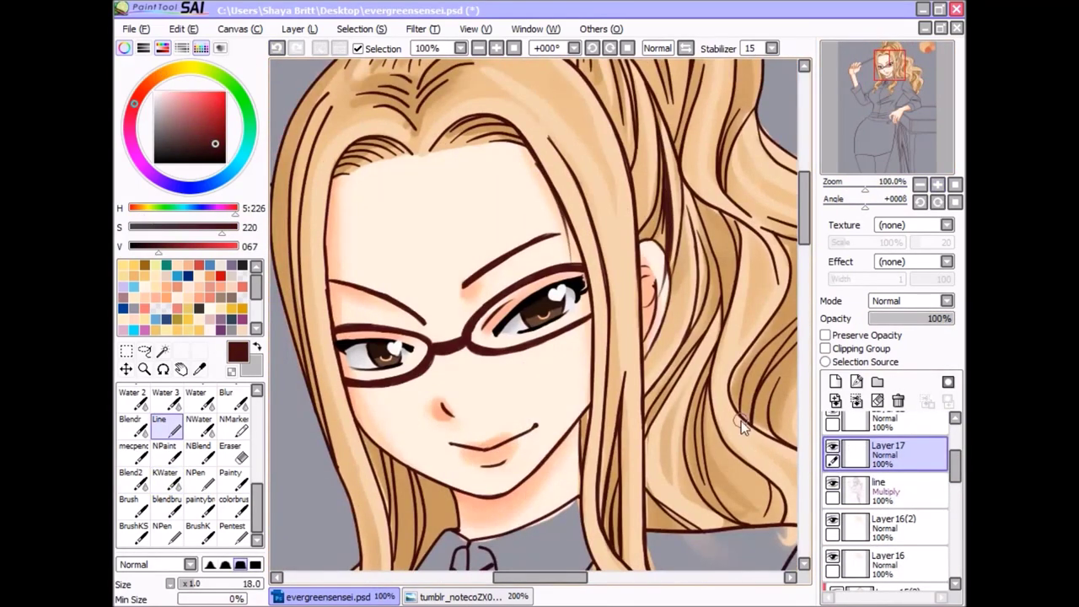
key("bracketleft")
key("bracketleft")
key("bracketleft")
Step: Tint the lips a stronger red with the KWater brush on a separate layer
scroll(693, 221, "down", 1)
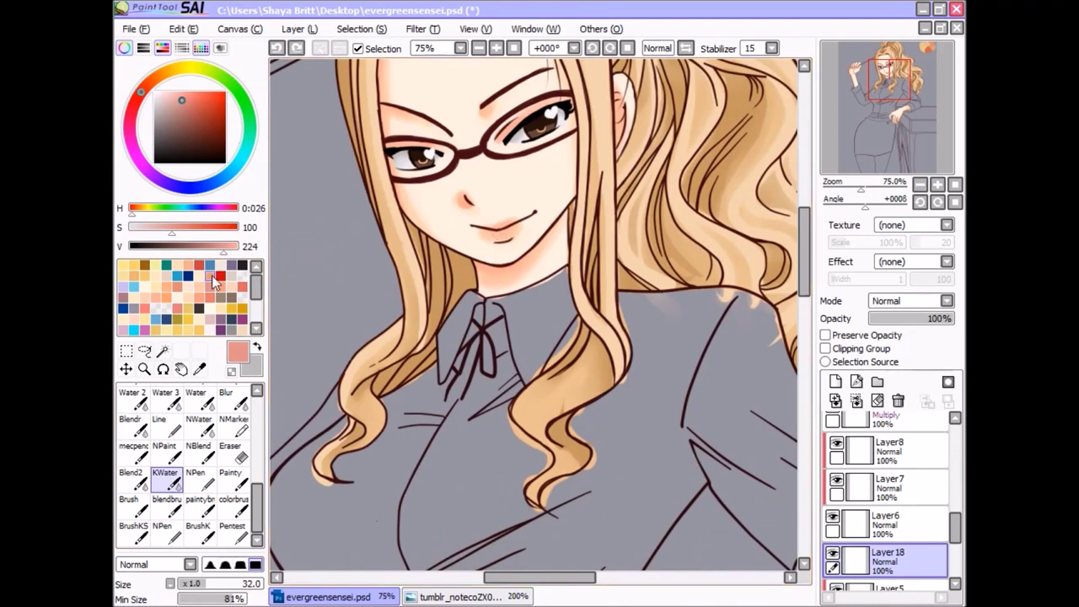
left_click(218, 277)
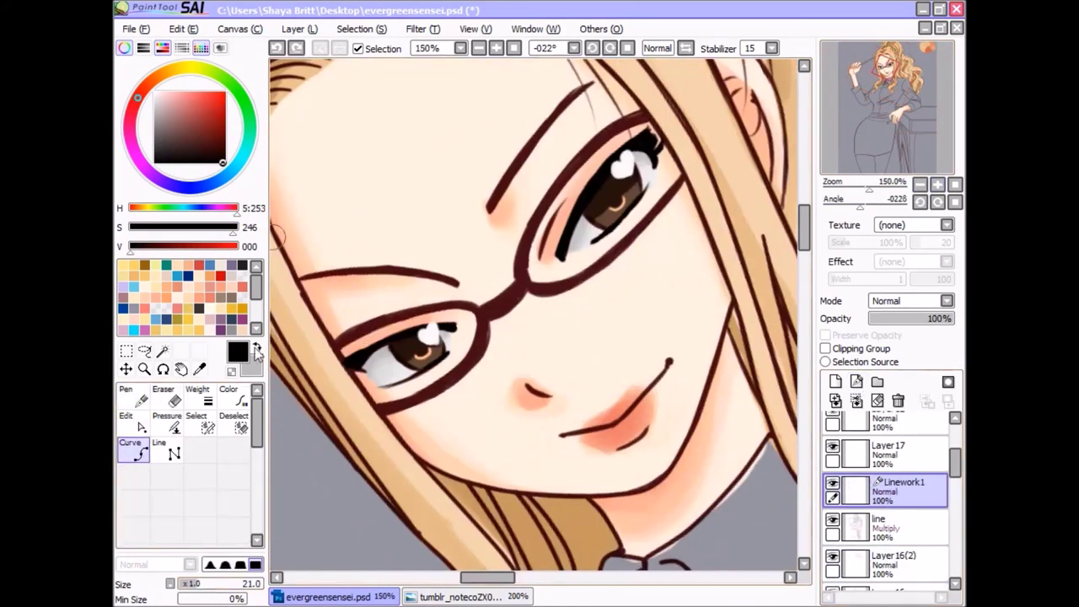
Step: Trace both lens rims of the glasses in black with the Curve tool at size 21 on the linework layer
mouse_move(518, 278)
left_mouse_down()
mouse_move(557, 181)
mouse_move(649, 118)
left_mouse_up()
mouse_move(516, 283)
left_mouse_down()
mouse_move(570, 285)
mouse_move(687, 182)
mouse_move(681, 173)
left_mouse_up()
left_click_drag(333, 345, 527, 287)
Step: Draw the black bridge curve between the lens rims and adjust the stroke points with the Edit and Pressure tools
key("ctrl")
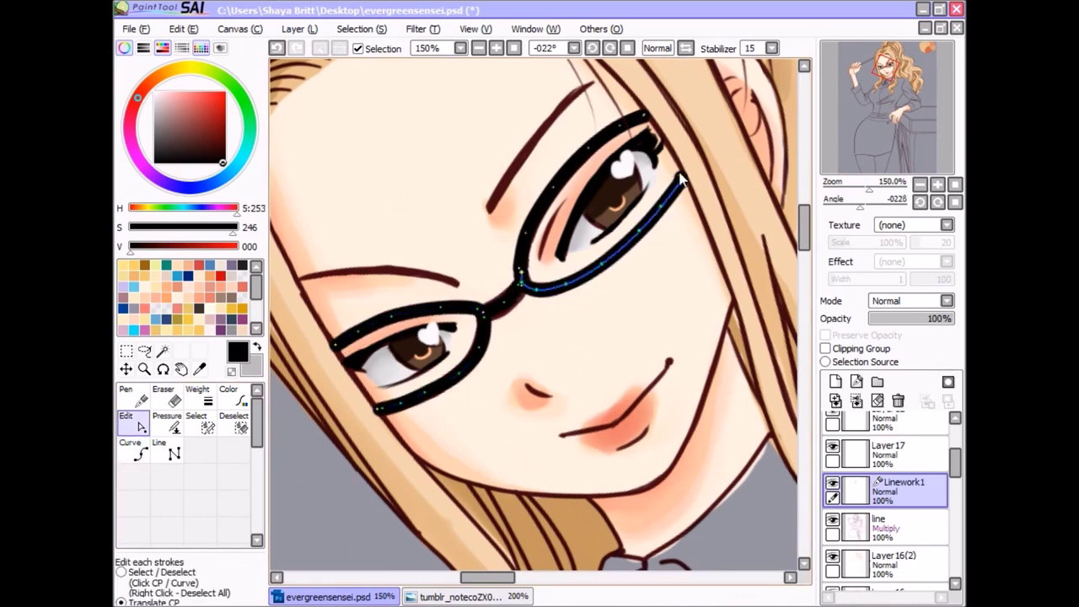
key("ctrl+shift")
left_click_drag(478, 314, 506, 312)
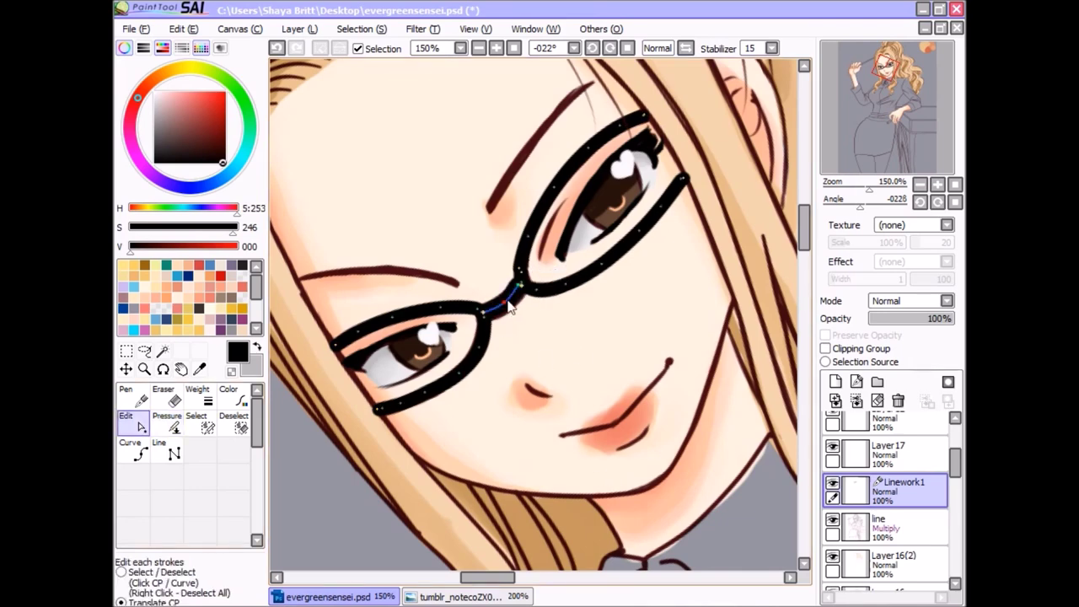
key("ctrl+shift")
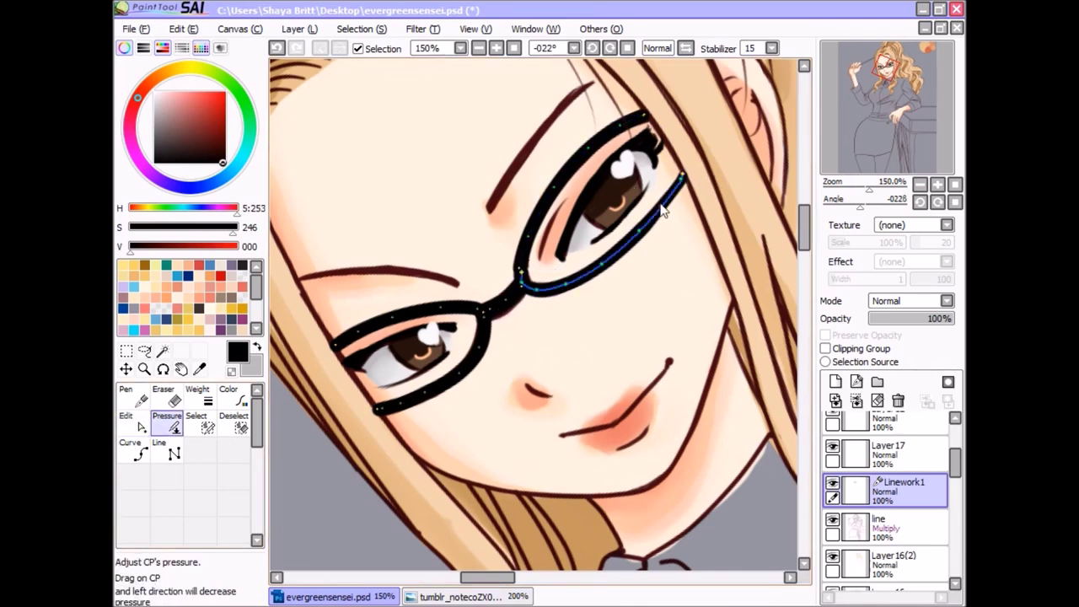
Step: Refine the thickness of the glasses frame strokes with the Pressure tool, checking them at full-figure view
left_click(885, 454)
scroll(904, 88, "down", 5)
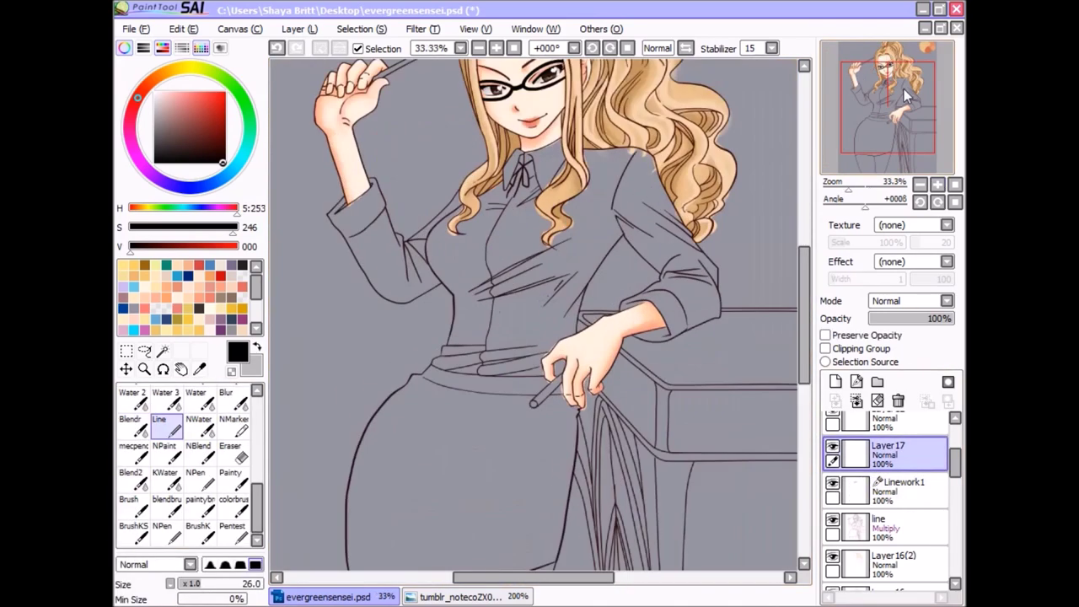
scroll(904, 89, "up", 3)
left_click(885, 489)
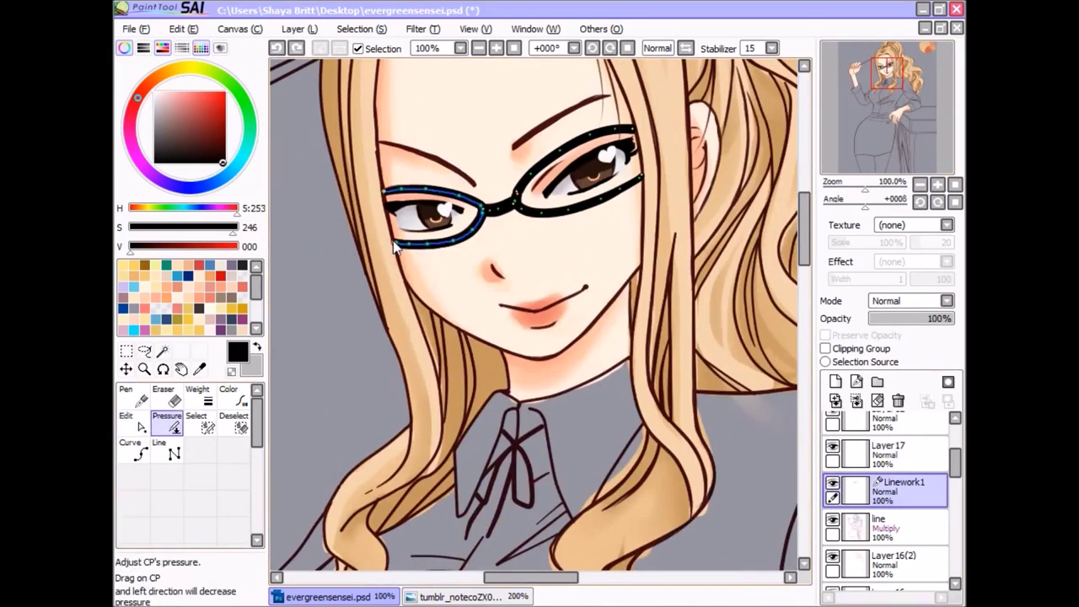
left_click(885, 454)
left_click(920, 184)
left_click(885, 484)
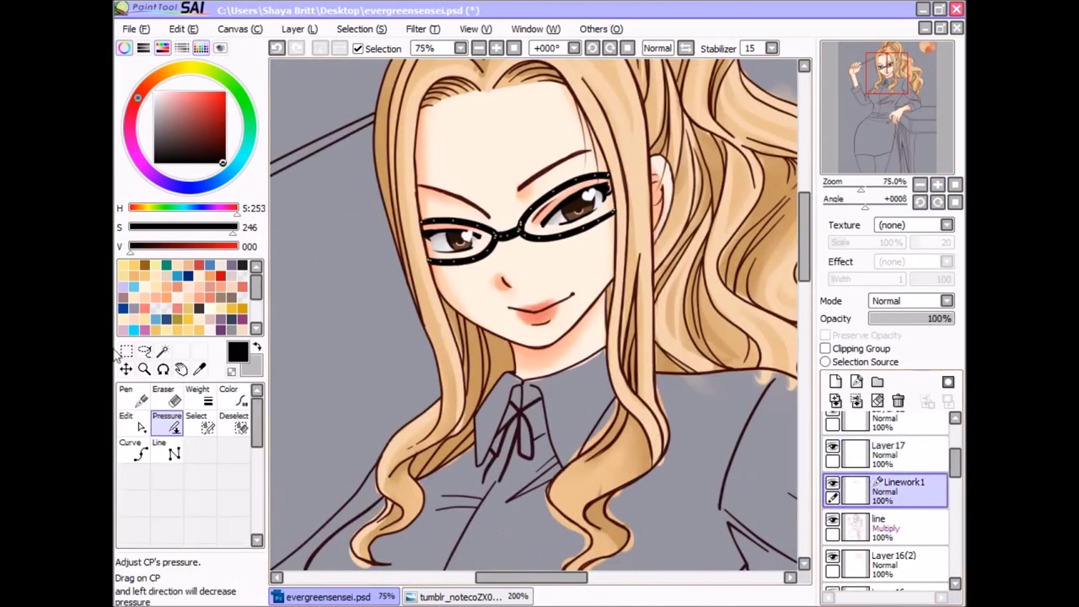
left_click(556, 224, "ctrl+shift")
Step: Add a layer near the top of the stack for white details, using the Line brush at size 10 and the Eraser at size 20
key("ctrl+shift+n")
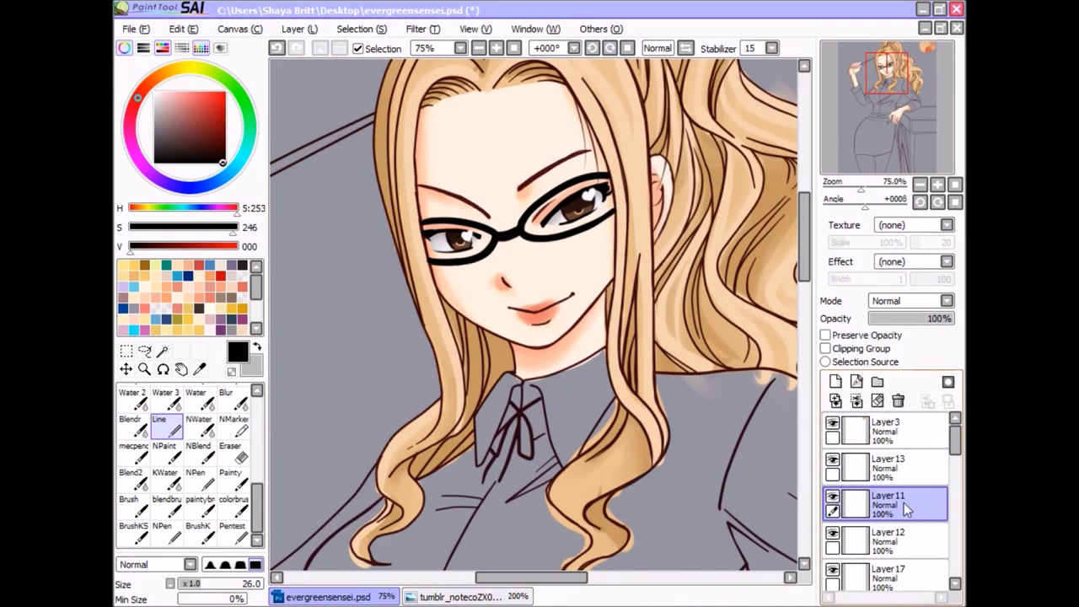
left_click_drag(904, 503, 898, 464)
scroll(477, 261, "up", 2)
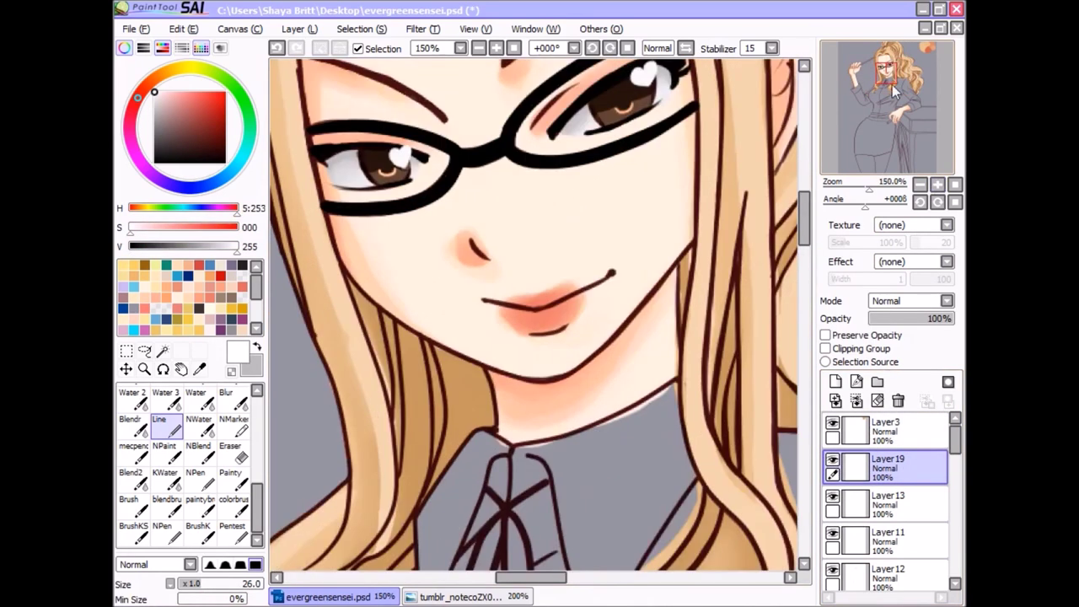
key("bracketleft")
key("bracketleft")
key("bracketleft")
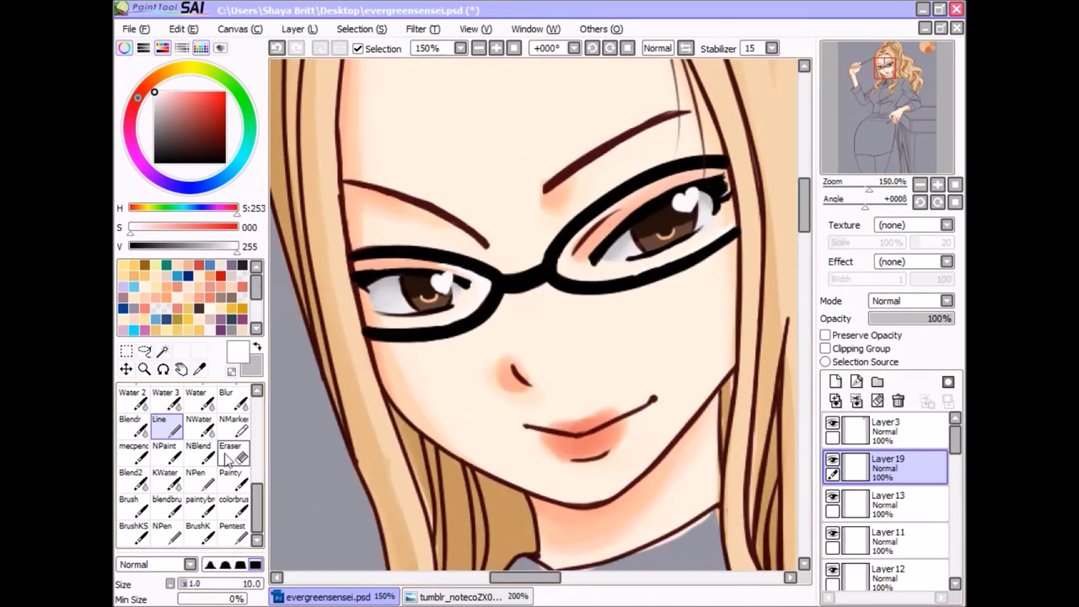
left_click(166, 478)
key("e")
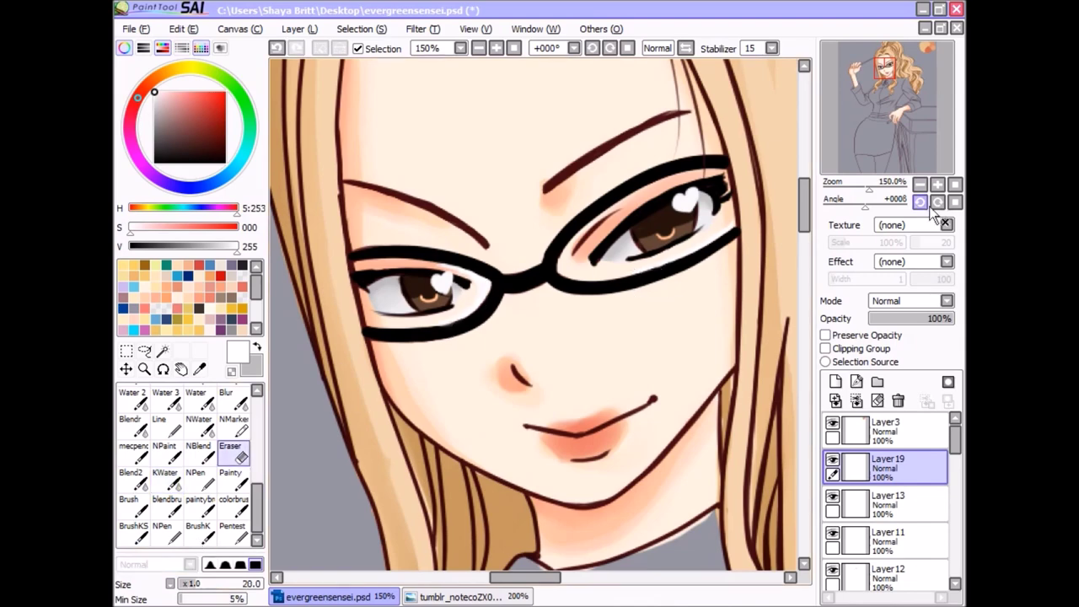
Step: On a new layer below the line art, outline the shirt's torso and the resting arm's sleeve in olive with BrushKS at size 40
scroll(476, 287, "down", 2)
scroll(888, 110, "down", 2)
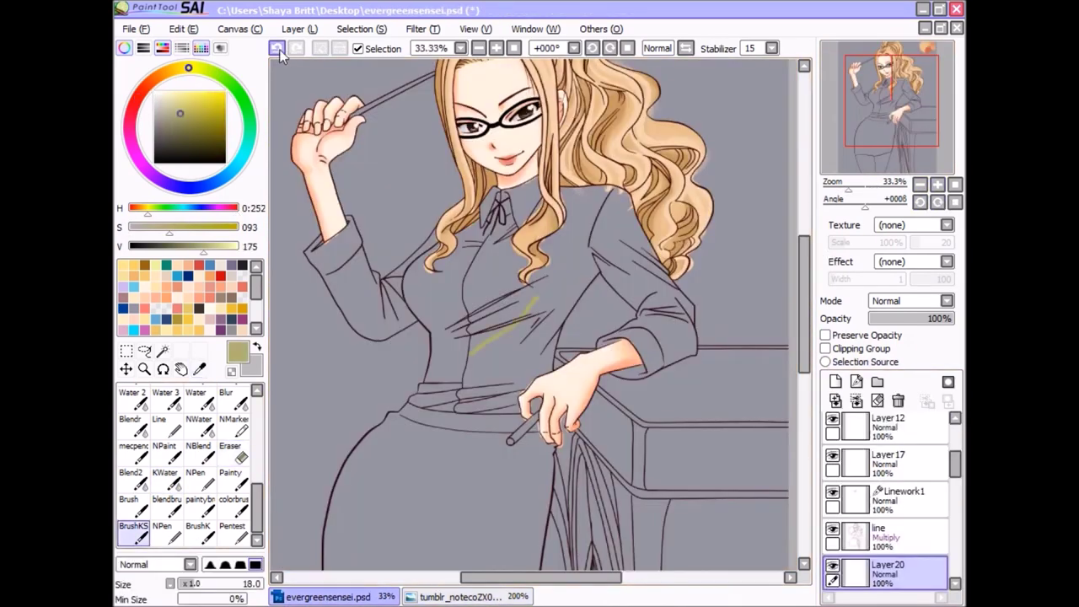
scroll(493, 169, "up", 1)
left_click_drag(497, 210, 473, 261)
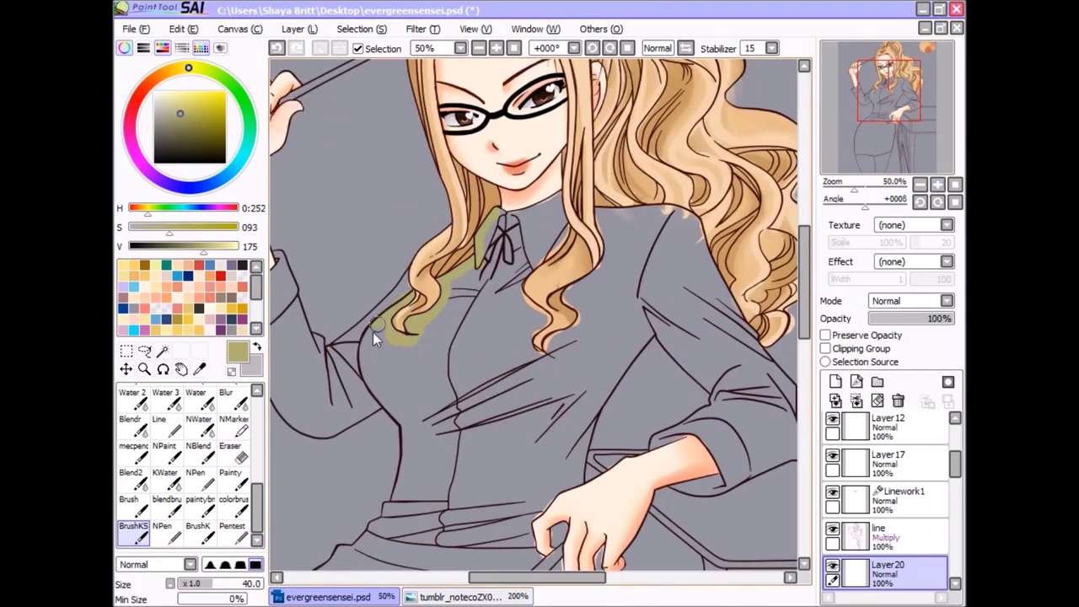
left_click_drag(406, 297, 464, 545)
mouse_move(580, 463)
left_mouse_down()
mouse_move(674, 434)
mouse_move(759, 472)
left_mouse_up()
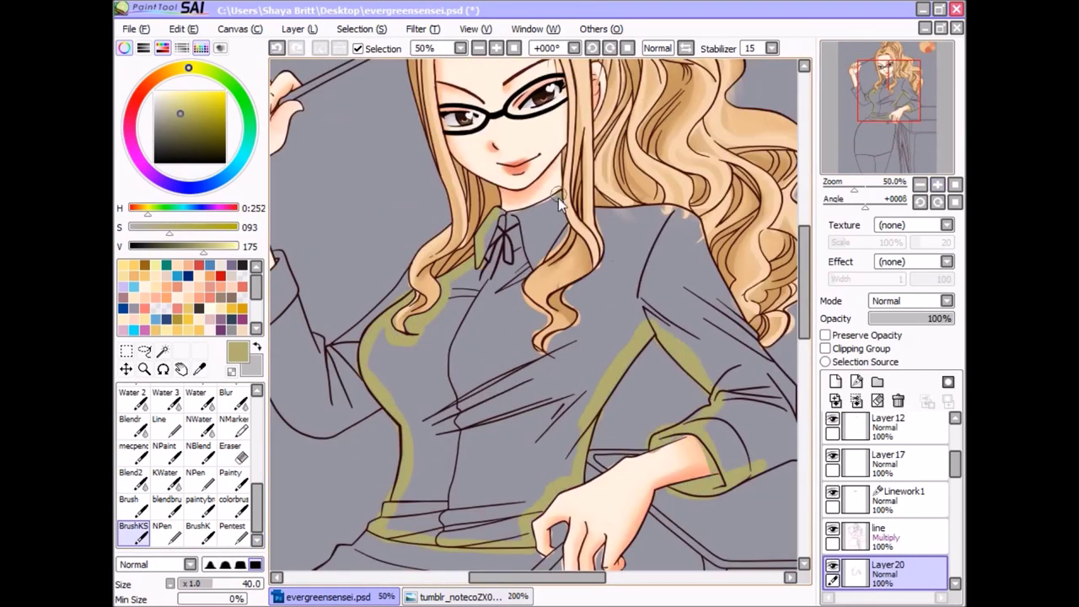
Step: Paint olive along the collar, around the chest lock and along the shoulder and cuff of the resting arm
left_click_drag(556, 194, 539, 337)
mouse_move(594, 211)
left_mouse_down()
mouse_move(556, 341)
mouse_move(489, 337)
left_mouse_up()
left_click_drag(650, 270, 725, 472)
mouse_move(532, 480)
left_mouse_down()
mouse_move(523, 411)
mouse_move(682, 445)
left_mouse_up()
Step: Fill the raised arm's sleeve and the adjoining side of the chest with olive brush strokes
left_click_drag(346, 278, 430, 405)
left_click_drag(414, 363, 505, 417)
mouse_move(388, 320)
left_mouse_down()
mouse_move(497, 404)
mouse_move(464, 401)
left_mouse_up()
left_click_drag(504, 192, 361, 158)
Step: Fill the remaining enclosed areas of the shirt with olive using the Bucket tool and touch up with BrushKS
left_click(229, 447)
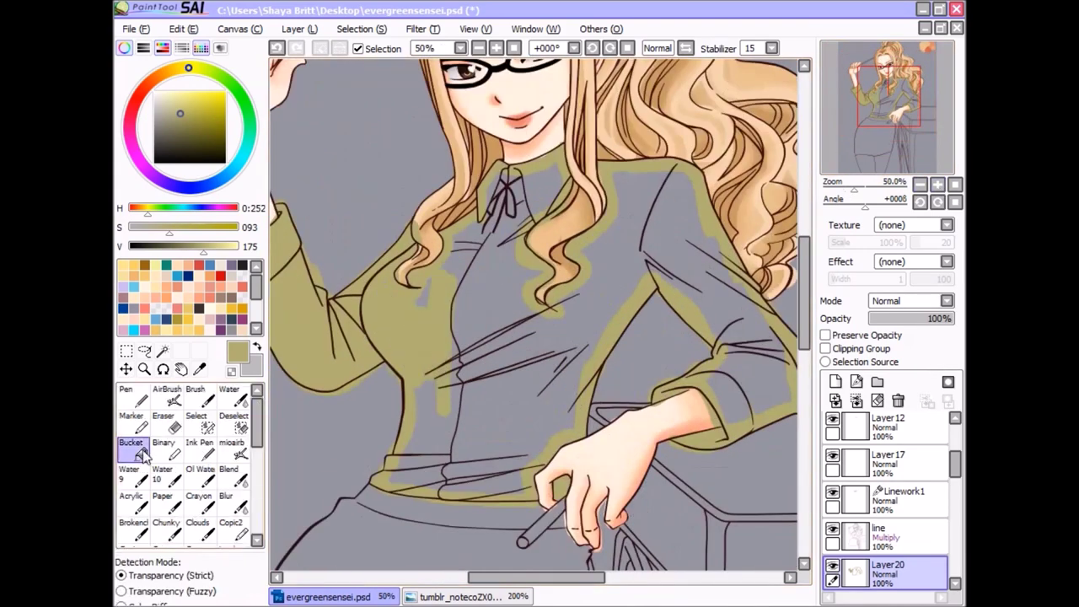
left_click(548, 338)
left_click(134, 531)
scroll(569, 154, "up", 3)
scroll(885, 108, "down", 4)
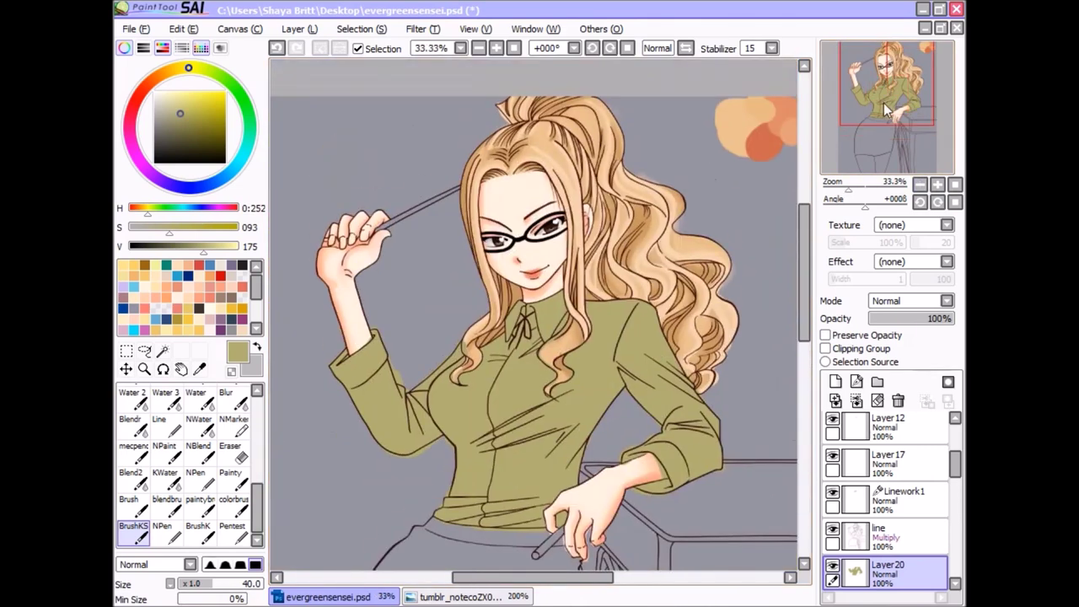
Step: Clean up the olive spill around the raised sleeve and chest lock with the Eraser at size 20 and BrushKS
scroll(494, 328, "up", 2)
key("e")
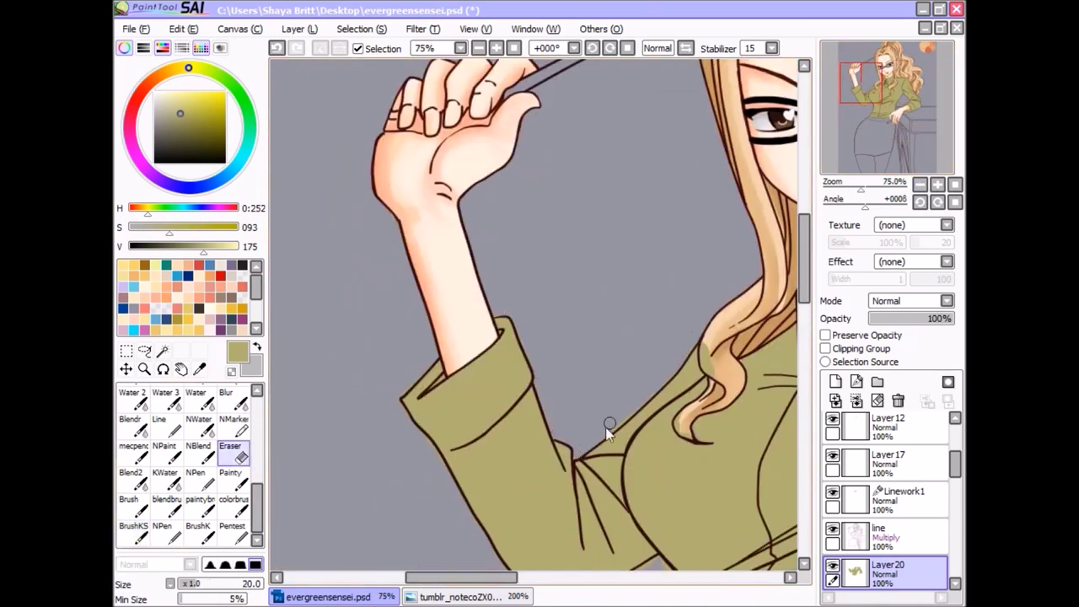
left_click(910, 107)
scroll(911, 106, "up", 1)
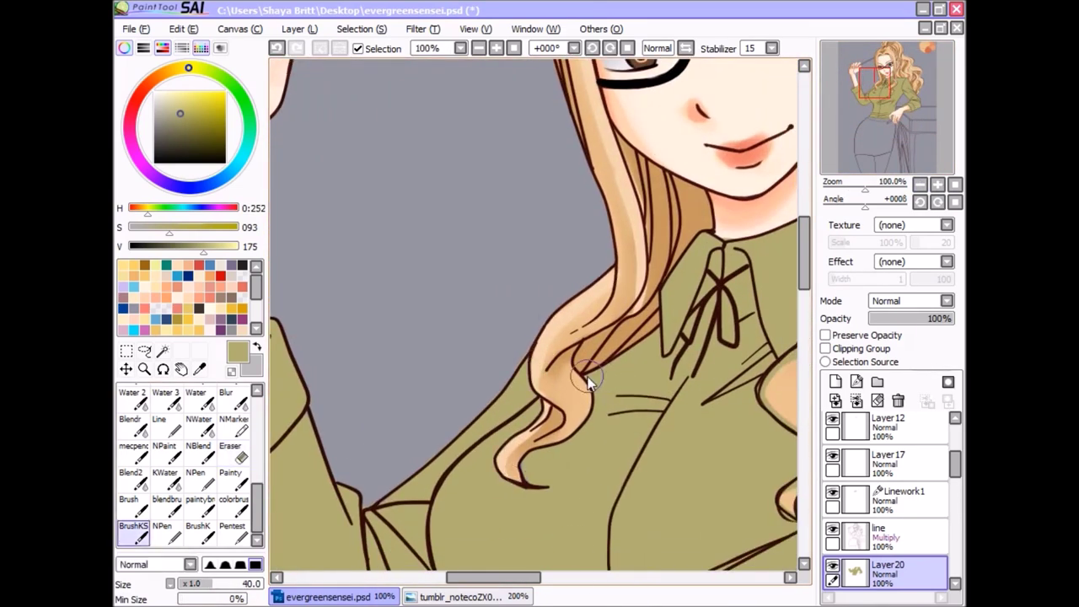
Step: Clean up the olive edges around the long hair locks, collar and shoulder, alternating the Eraser with BrushKS touch-ups
left_click_drag(725, 247, 472, 226)
left_click(936, 183)
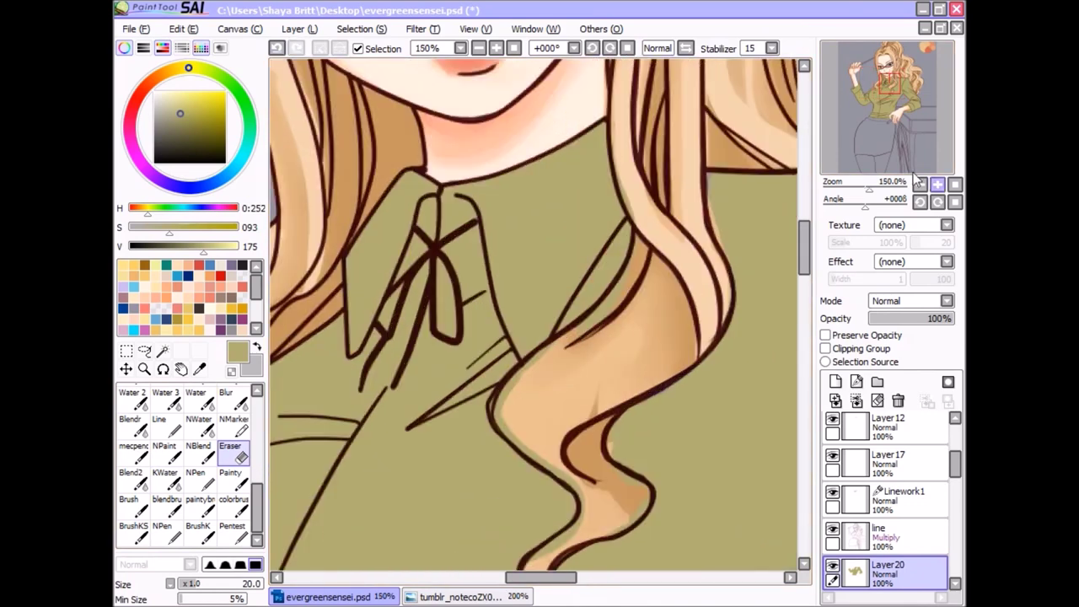
left_click_drag(646, 498, 504, 279)
key("e")
scroll(460, 225, "up", 5)
key("e")
scroll(460, 253, "up", 5)
key("e")
key("e")
scroll(461, 299, "up", 5)
key("e")
key("e")
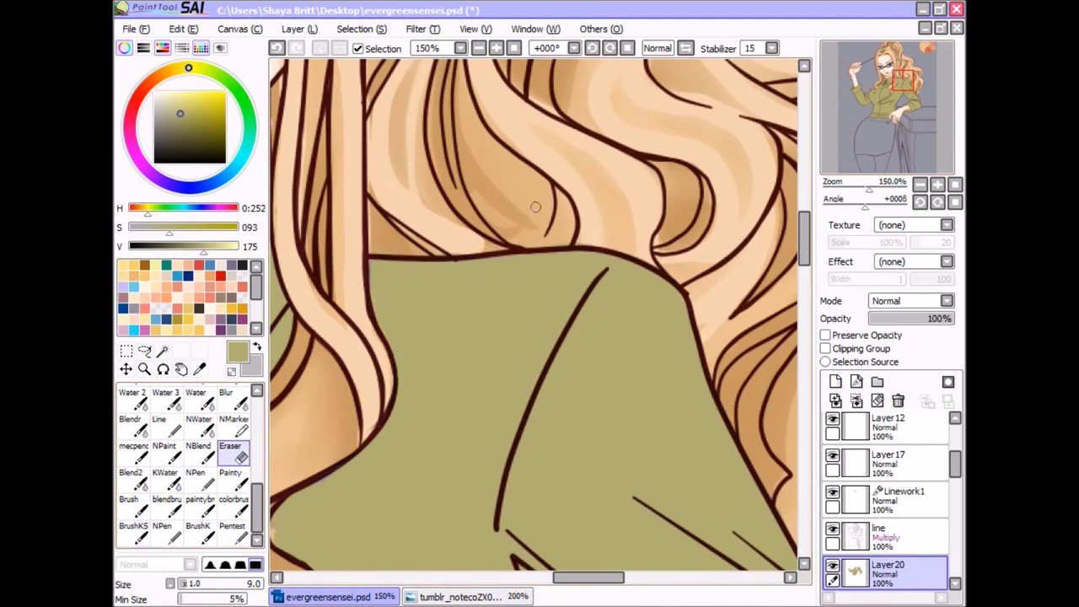
Step: Erase the olive spill along the underside of the raised sleeve with the Eraser at size 31, touching up with BrushKS
scroll(536, 206, "down", 5)
key("e")
scroll(536, 207, "down", 5)
scroll(536, 206, "down", 3)
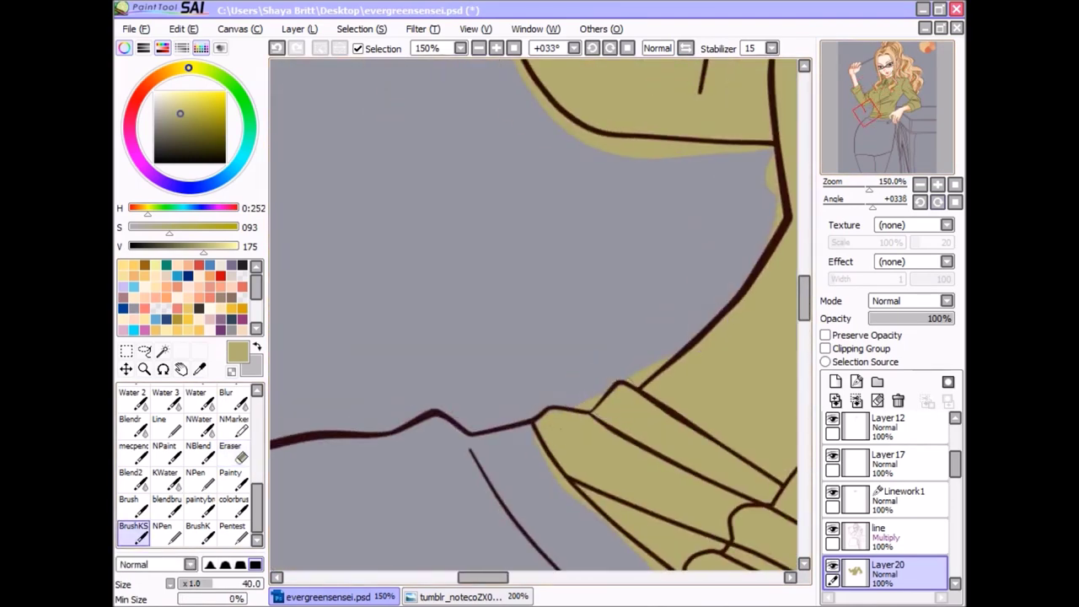
scroll(532, 313, "down", 5)
scroll(532, 313, "up", 5)
key("e")
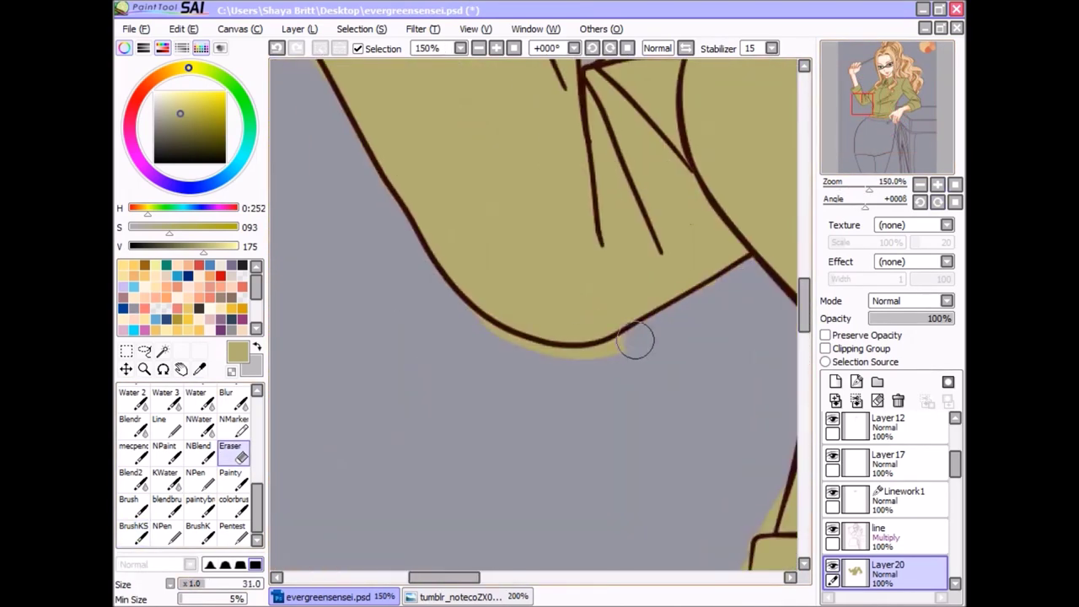
left_click_drag(619, 344, 472, 337)
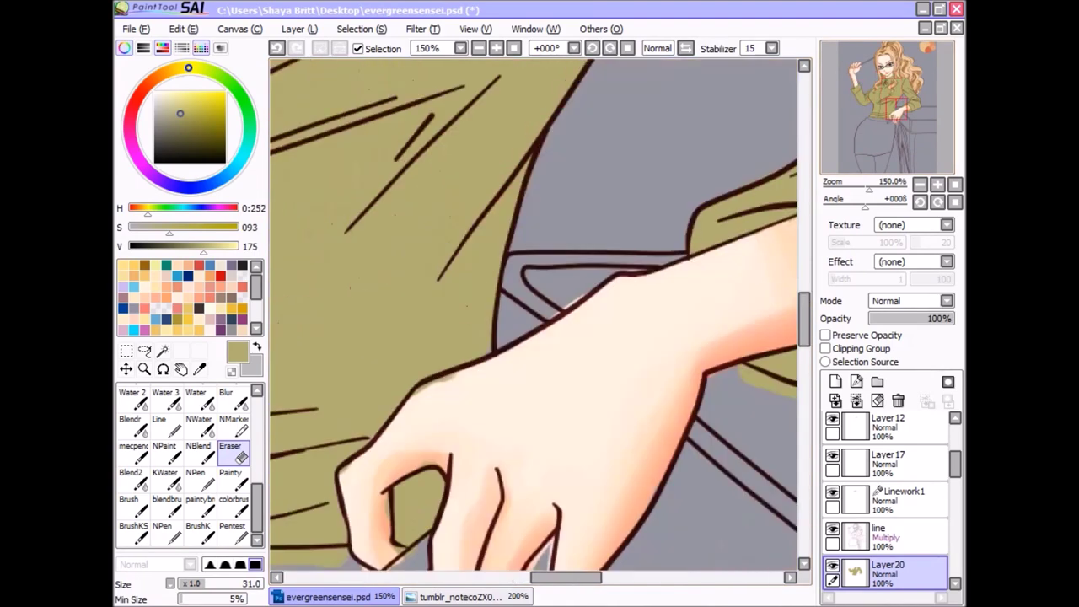
Step: Erase the olive spill around the resting hand, cuff and shirt hem with the Eraser at size 31
scroll(534, 314, "down", 4)
scroll(534, 314, "down", 3)
scroll(320, 229, "up", 5)
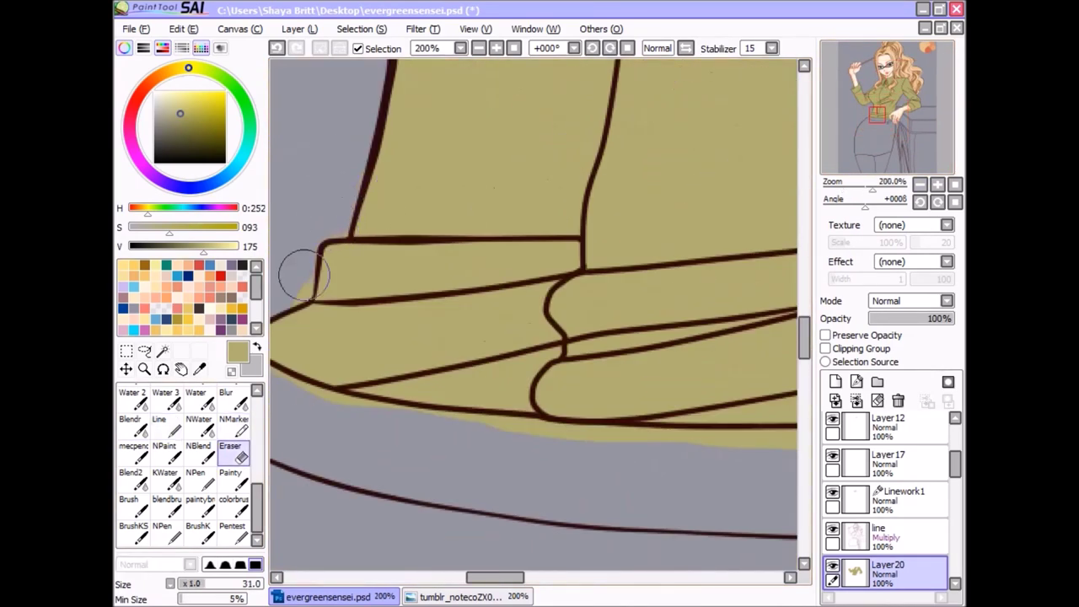
scroll(320, 229, "down", 4)
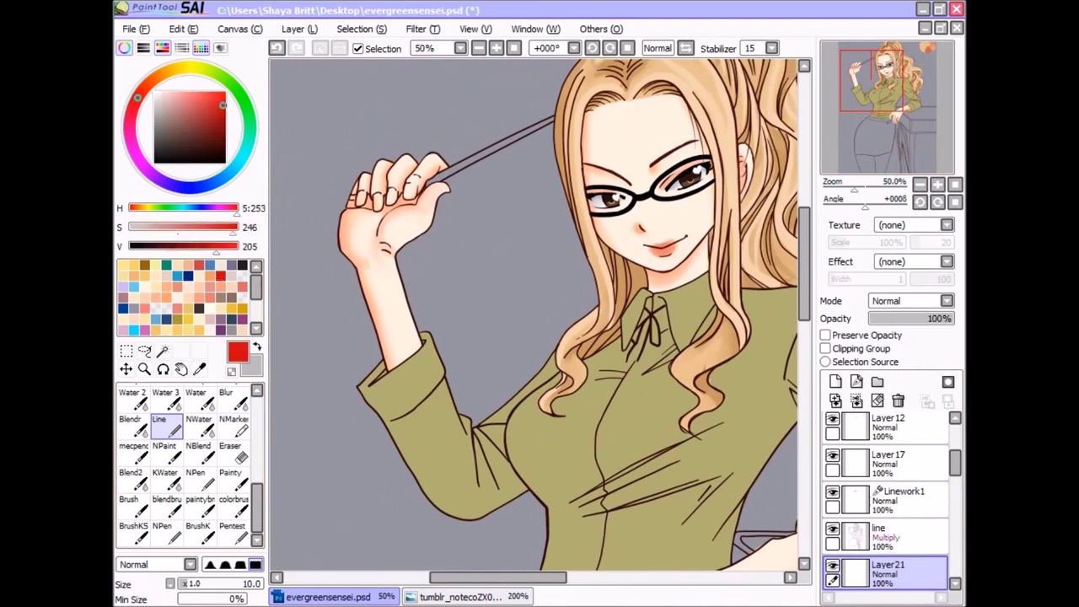
Step: Paint the raised hand's fingernails dark red on a separate layer with the Line brush at size 22
left_click(400, 189, "alt")
scroll(401, 188, "up", 1)
left_click_drag(392, 119, 460, 221)
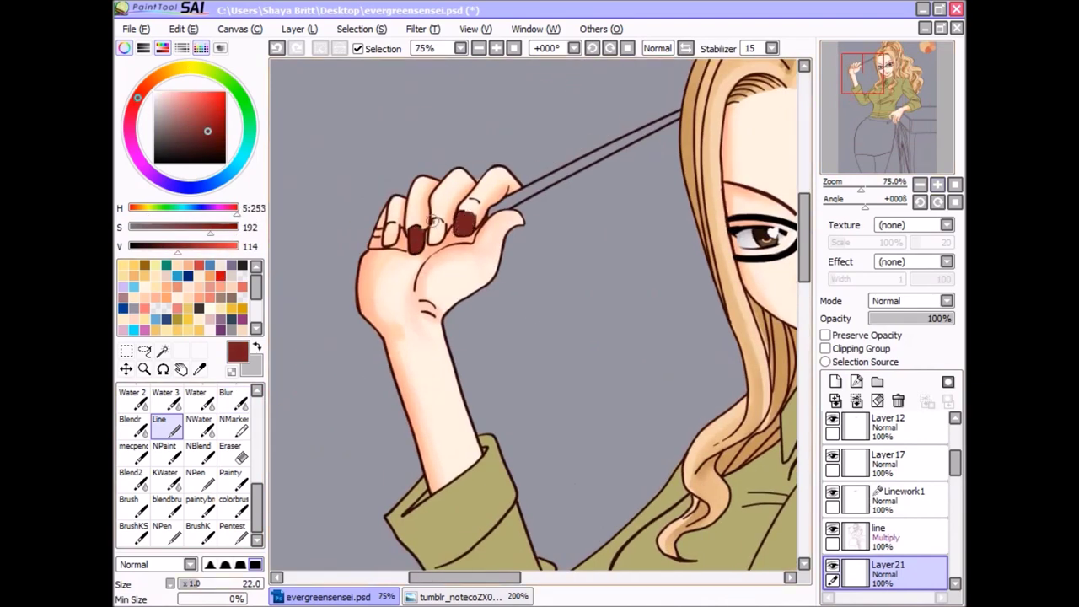
scroll(473, 216, "down", 2)
scroll(473, 216, "up", 4)
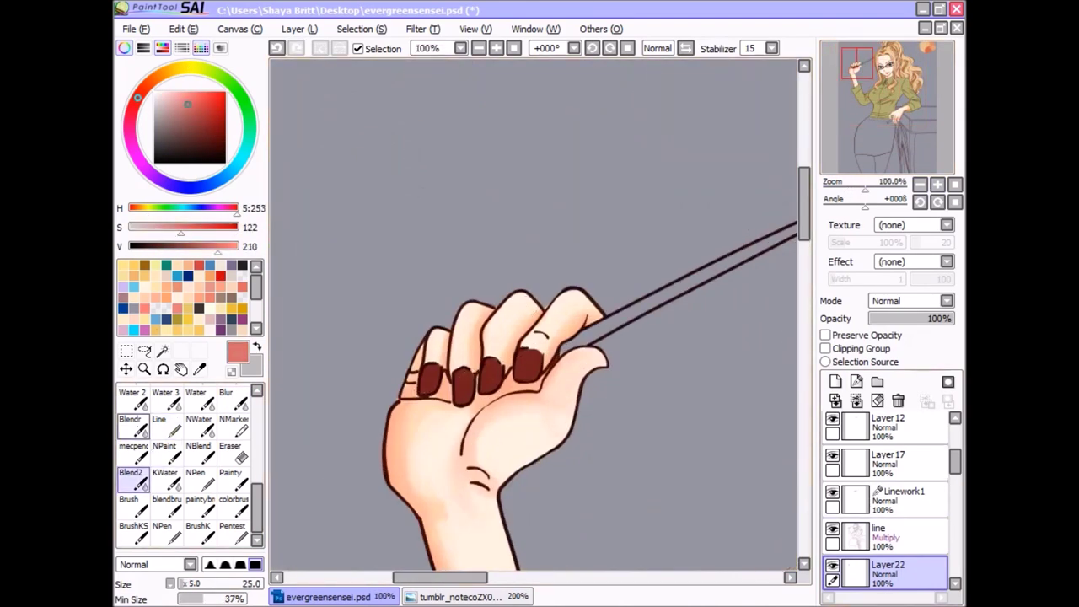
Step: Blend pink highlights into the nails on their own layer with Blendr and KWater, and set the layer opacity to 54%
key("b")
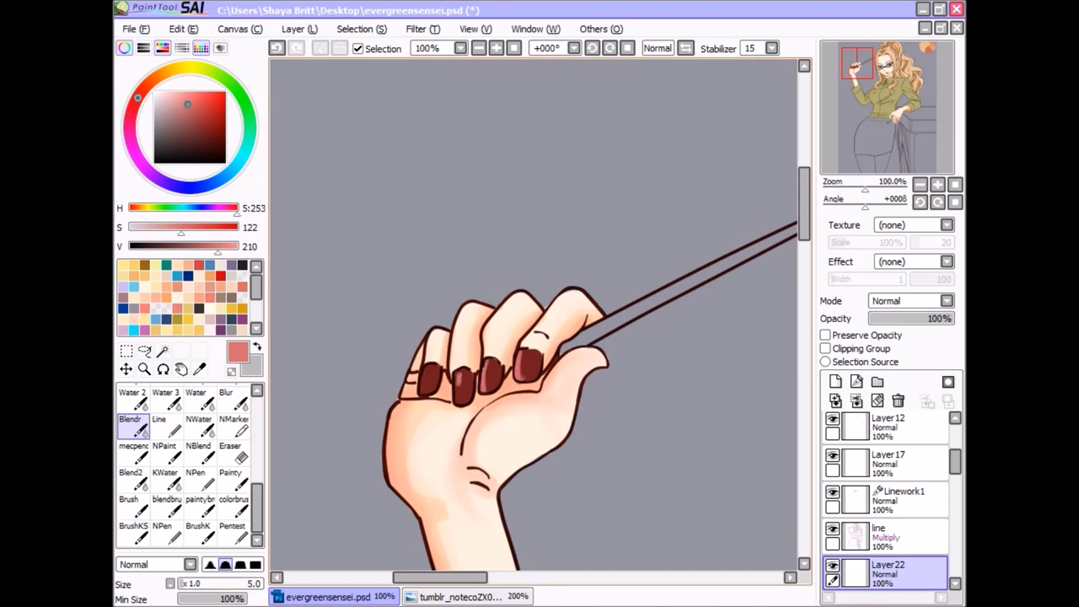
key("k")
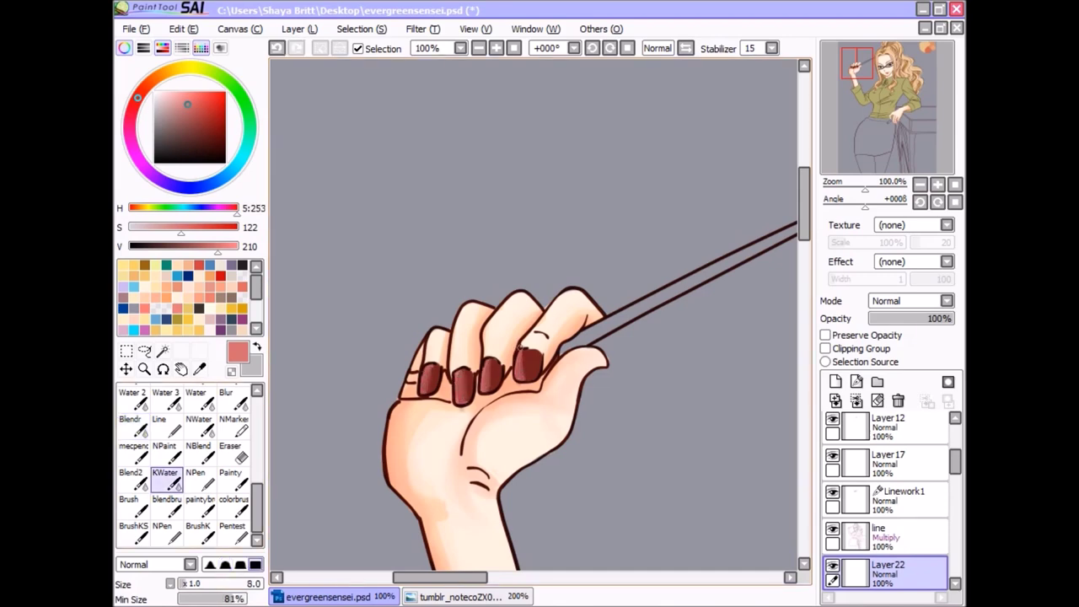
left_click_drag(951, 318, 916, 317)
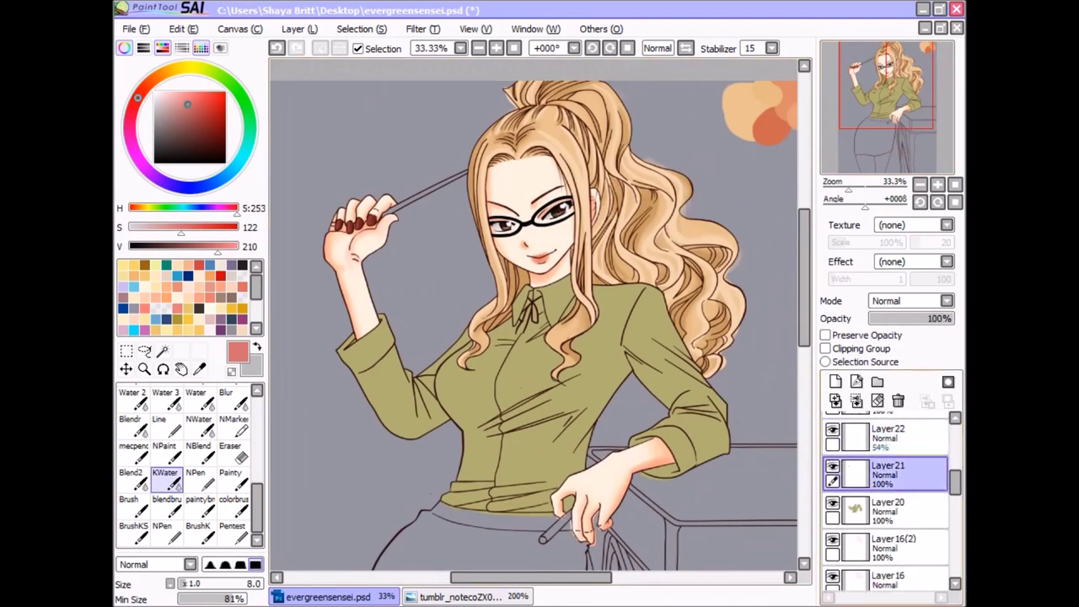
Step: Create a layer clipped to the shirt base and paint dark olive shadows on the collar, shoulder and resting sleeve with BrushK at size 45
left_click(835, 381)
left_click(825, 348)
left_click(485, 503, "alt")
left_click(198, 531)
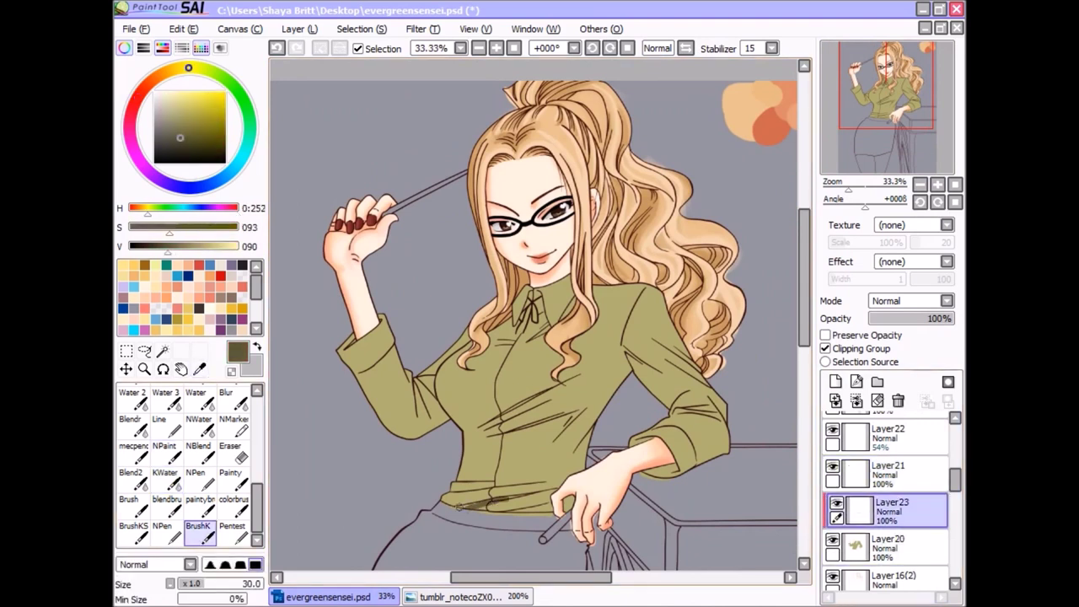
key("ctrl+z")
key("bracketright")
key("bracketright")
key("bracketright")
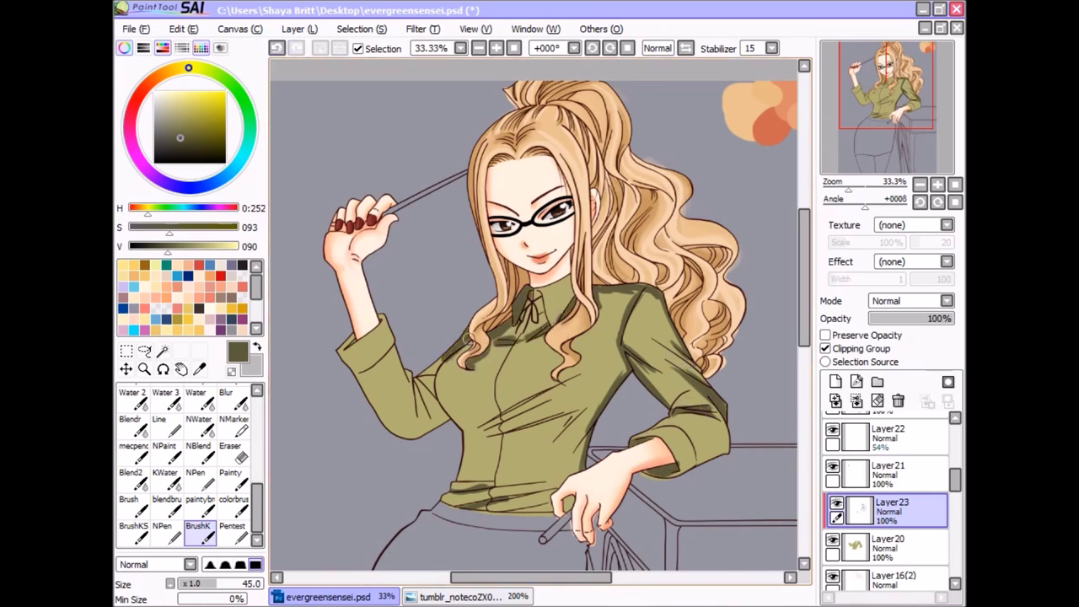
Step: Paint dark olive fold shadows across the shirt's torso, waist and raised sleeve with BrushK at size 45
left_click_drag(468, 472, 650, 483)
key("End")
key("End")
key("End")
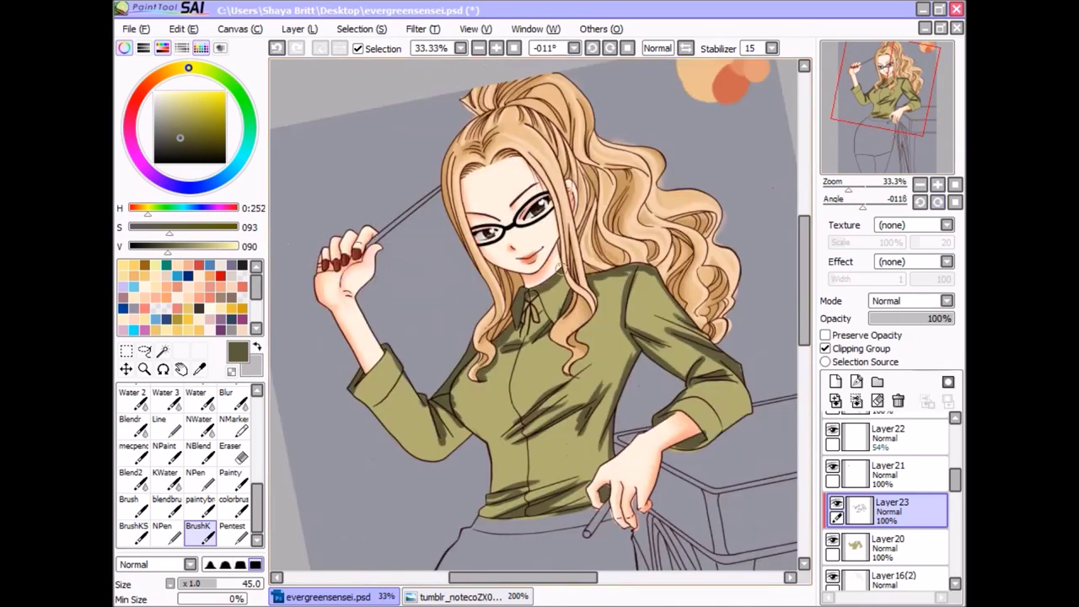
Step: Blend the shirt shadows on the shoulder, chest and raised sleeve with KWater at size 24
key("e")
key("c")
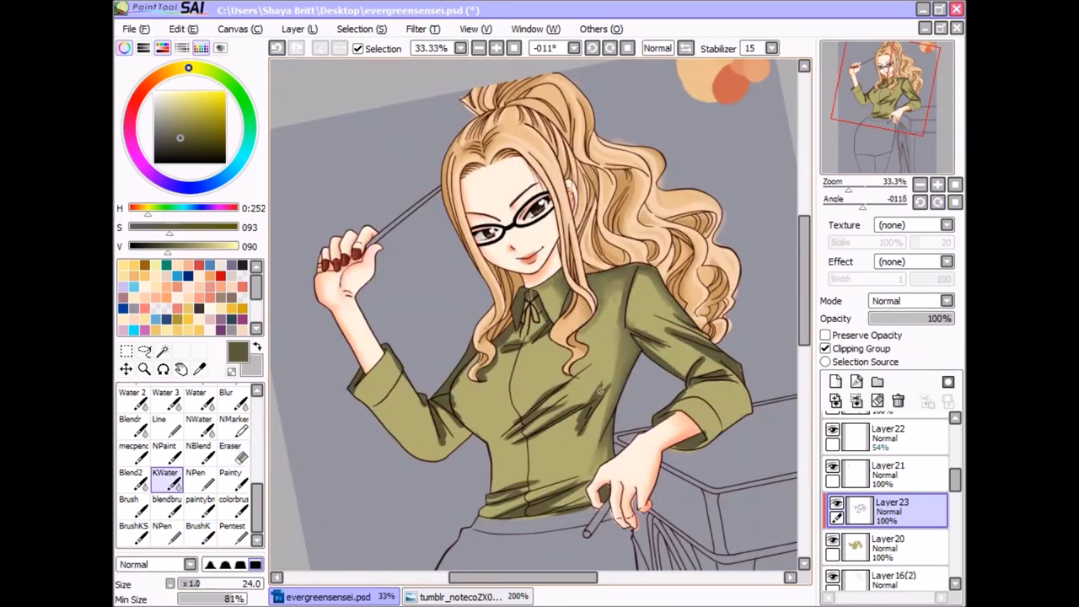
key("Delete")
key("Delete")
key("Delete")
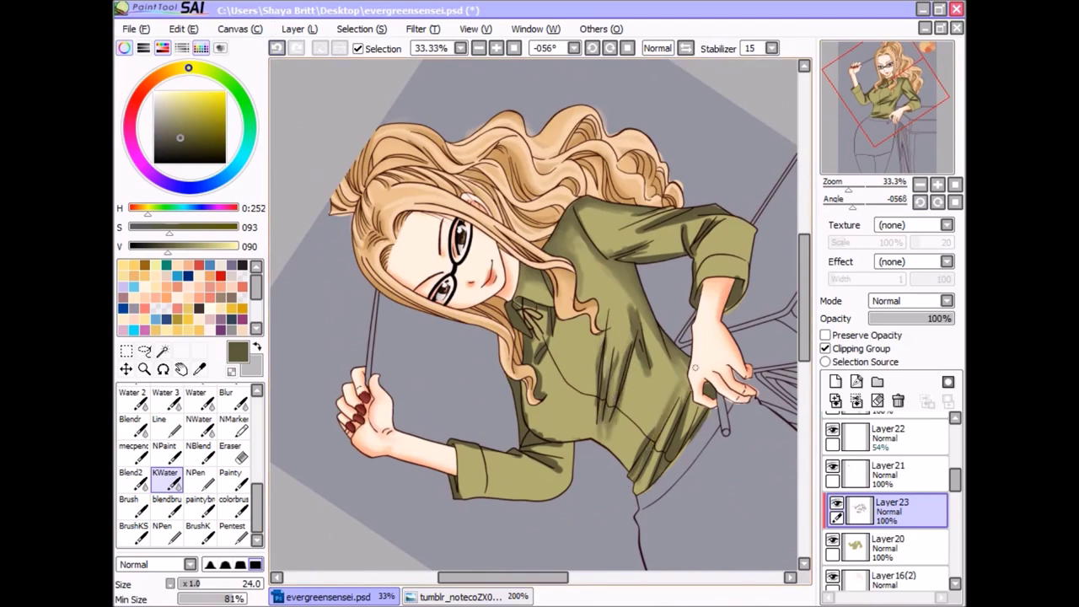
key("Home")
key("End")
key("End")
key("End")
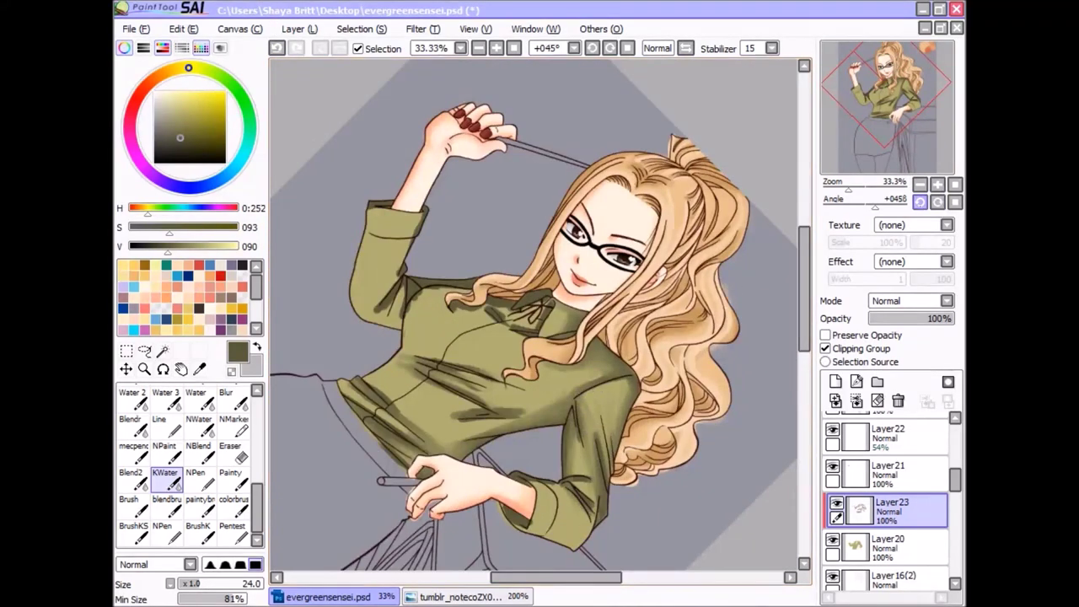
Step: Blend the remaining shadows on the resting sleeve, lower torso and waist folds with KWater at sizes 24 and 36
key("Delete")
key("Delete")
key("Delete")
key("Delete")
key("Delete")
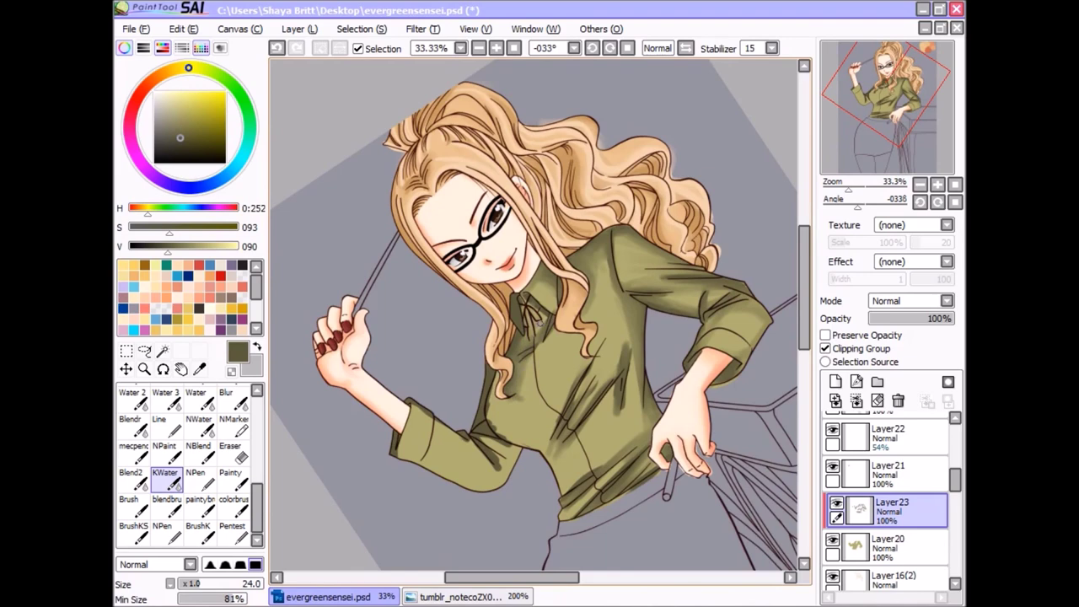
key("End")
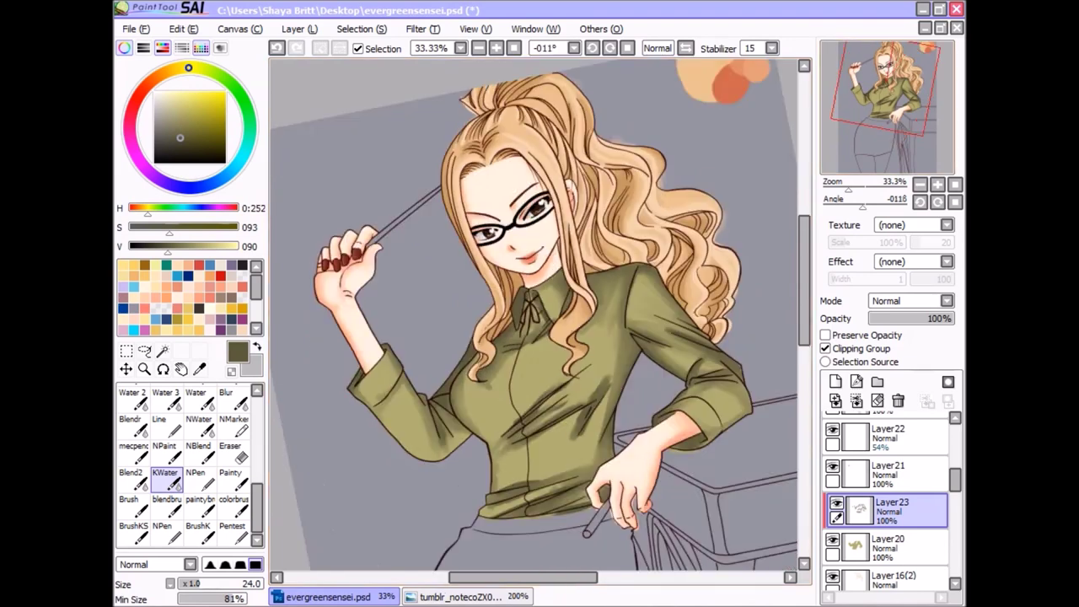
left_click_drag(546, 400, 470, 473)
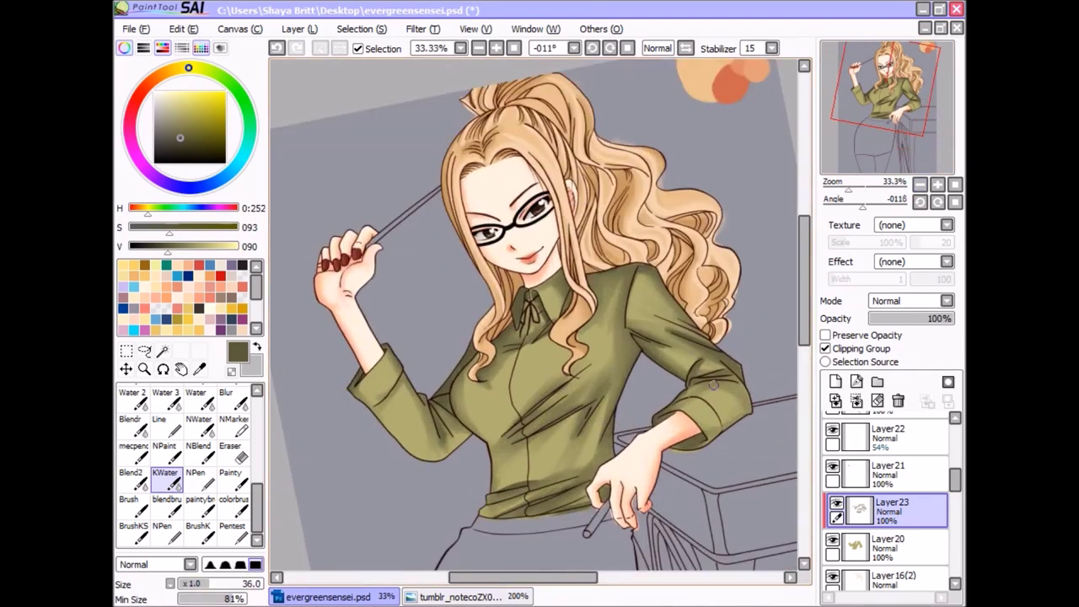
Step: Turn the shirt base white and desaturate its olive shadow layer to grey with Hue and Saturation
key("Home")
scroll(540, 321, "up", 2)
left_click(888, 547)
left_click(361, 29)
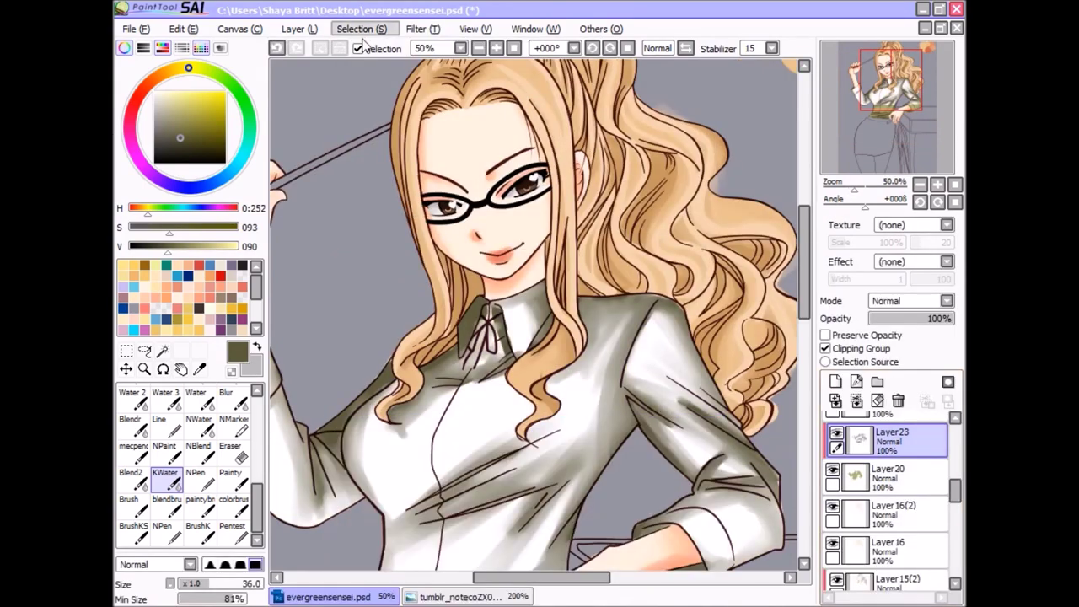
key("ctrl+u")
left_click_drag(545, 515, 665, 514)
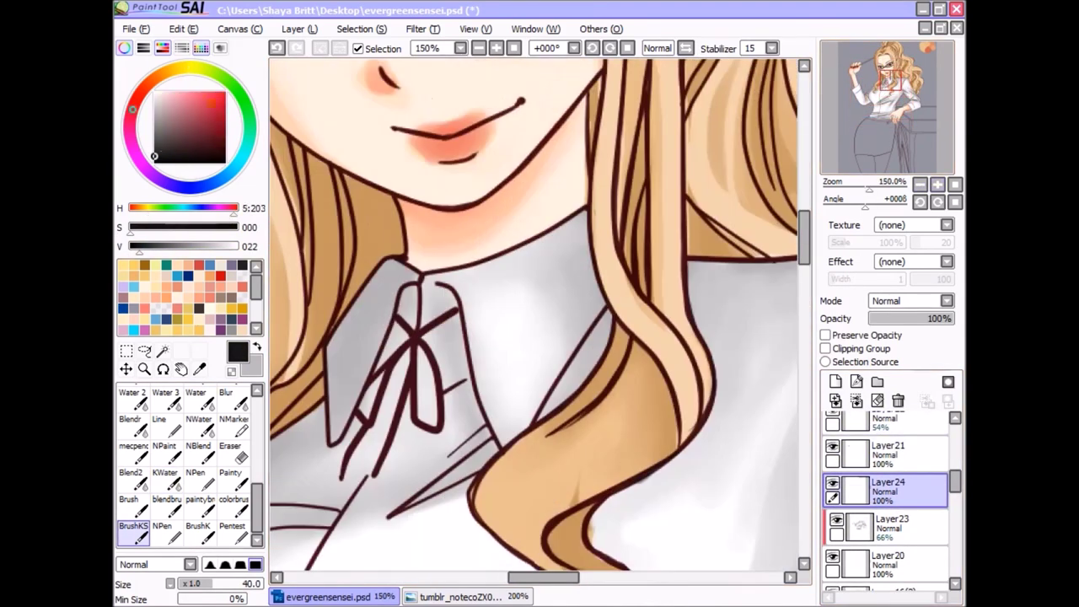
Step: Paint the collar and both cuffs dark grey on a separate layer with BrushKS at size 40, cleaning the edges with the Eraser
left_click(153, 139)
mouse_move(435, 270)
left_mouse_down()
mouse_move(585, 301)
mouse_move(506, 443)
mouse_move(388, 253)
left_mouse_up()
key("e")
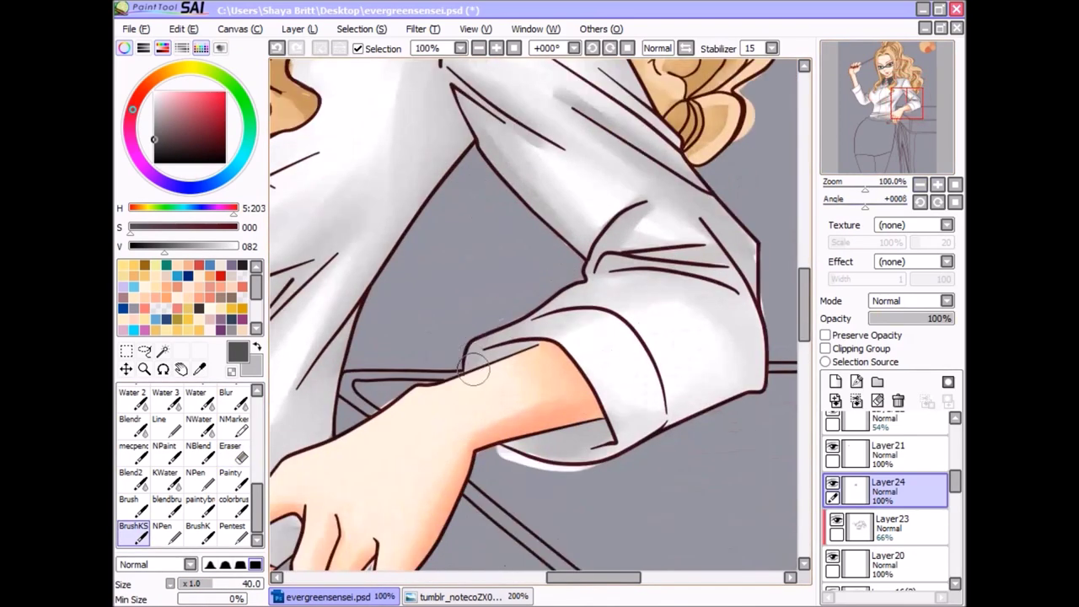
mouse_move(468, 361)
left_mouse_down()
mouse_move(543, 327)
mouse_move(643, 382)
mouse_move(548, 445)
mouse_move(590, 451)
mouse_move(628, 344)
mouse_move(622, 396)
mouse_move(477, 371)
left_mouse_up()
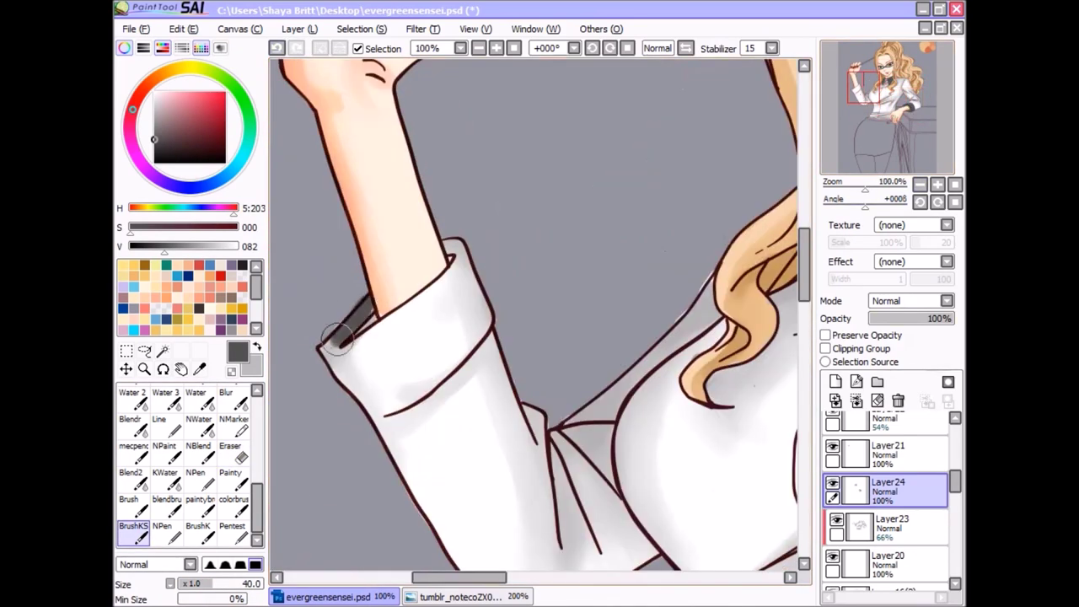
mouse_move(455, 249)
left_mouse_down()
mouse_move(394, 399)
mouse_move(422, 320)
mouse_move(341, 333)
left_mouse_up()
key("e")
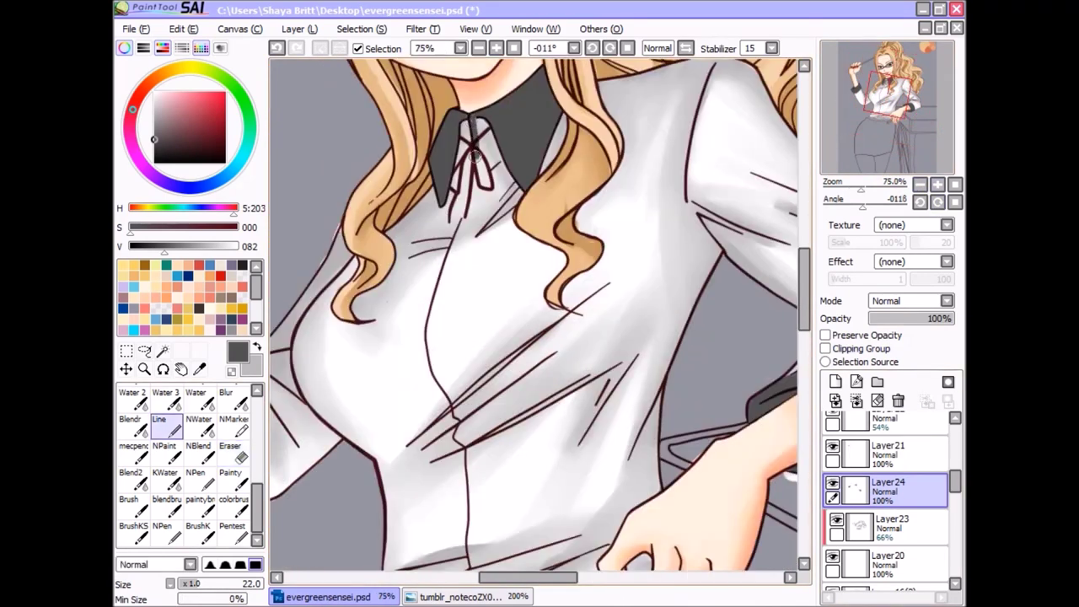
Step: Draw a dark grey stripe down the shirt's front opening from collar to hem with the Line brush at size 22
mouse_move(474, 154)
left_mouse_down()
mouse_move(430, 332)
mouse_move(455, 426)
left_mouse_up()
scroll(459, 422, "down", 3)
left_click_drag(464, 308, 472, 418)
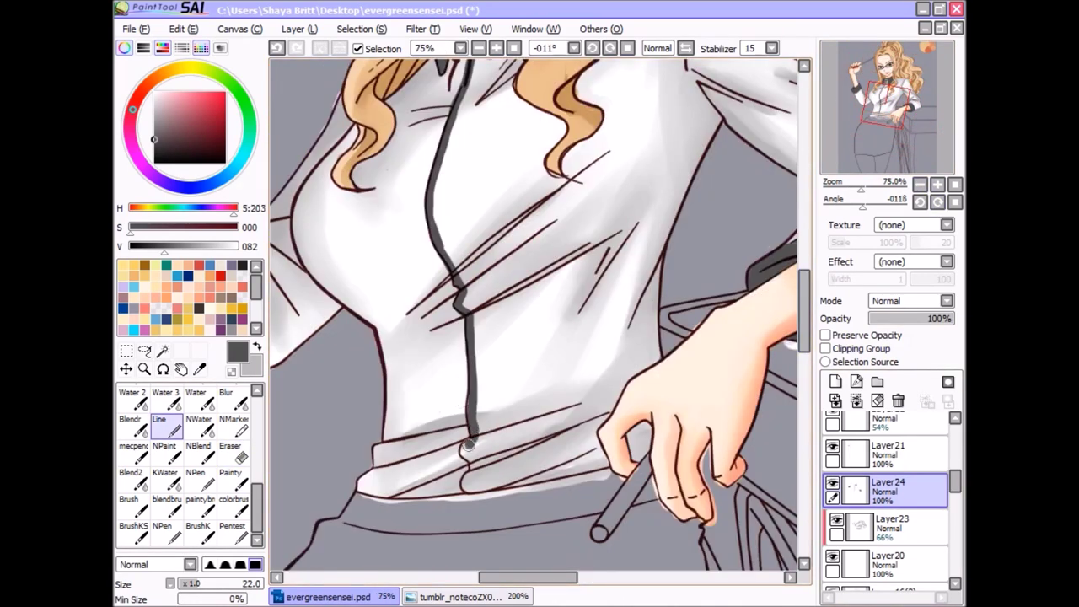
scroll(471, 440, "down", 2)
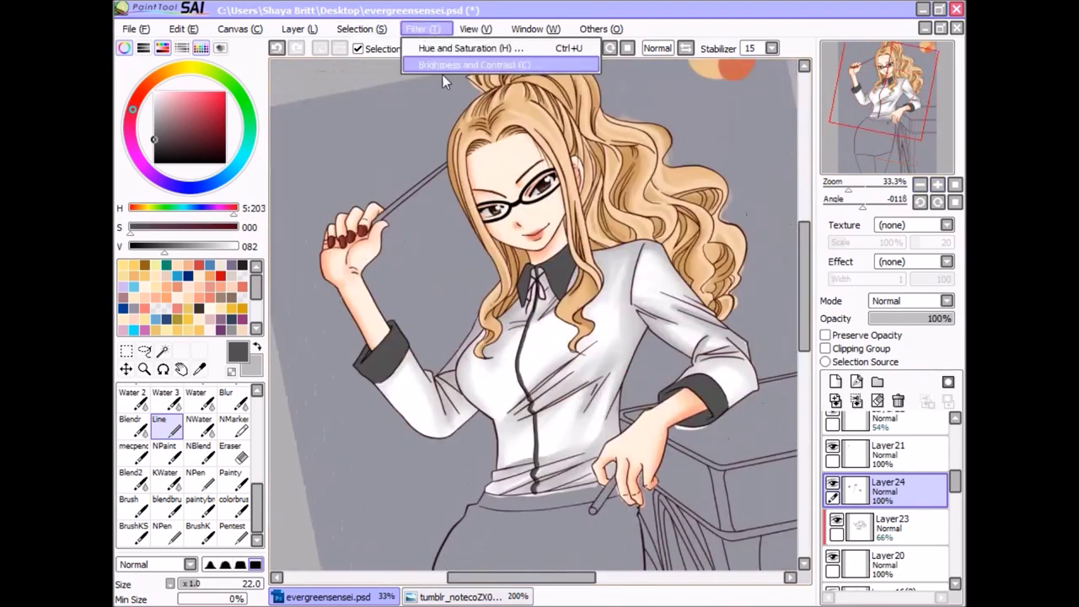
Step: Darken the grey collar, cuffs and front stripe to black with Hue and Saturation, and set the shirt shadow layer's opacity to 47%
left_click(442, 43)
left_click_drag(610, 158, 507, 160)
left_click(650, 190)
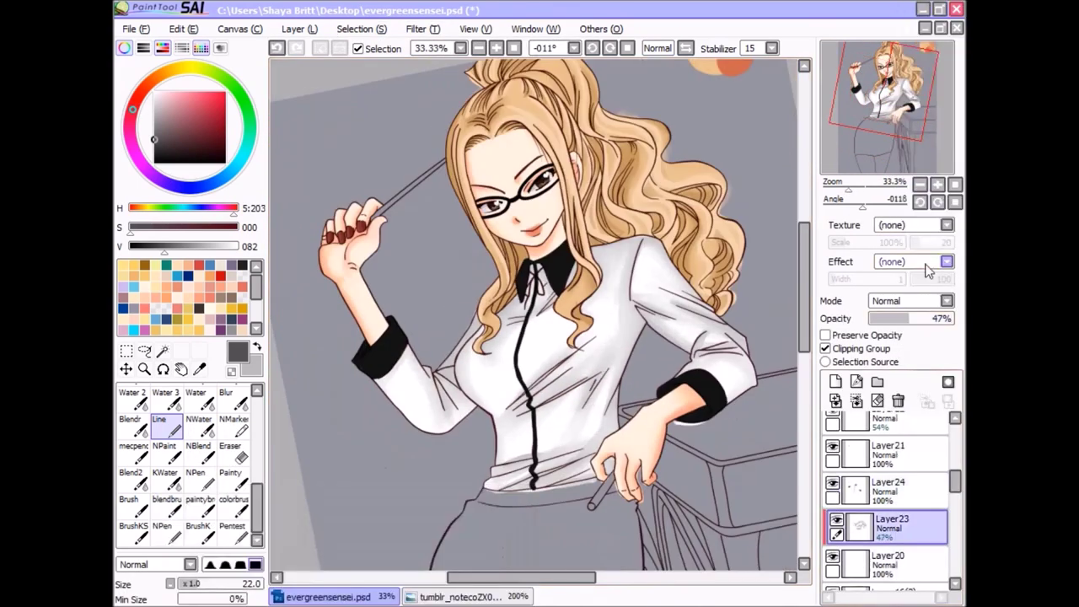
left_click(221, 275)
left_click(835, 381)
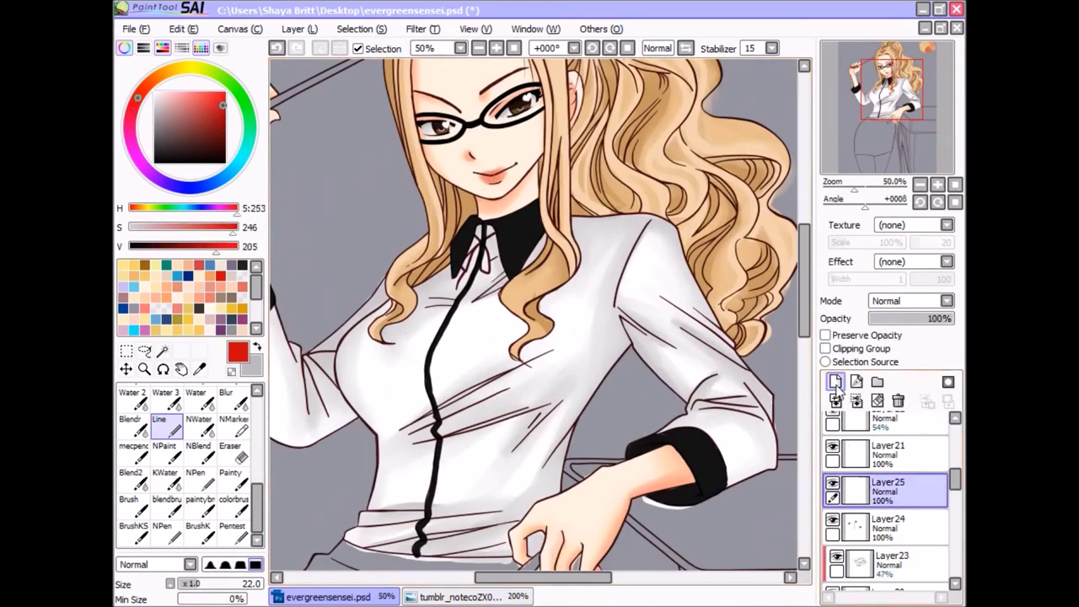
scroll(505, 278, "up", 1)
mouse_move(577, 264)
left_mouse_down()
mouse_move(584, 297)
mouse_move(573, 291)
left_mouse_up()
left_click(154, 102)
left_click_drag(887, 540, 887, 577)
left_click(887, 430)
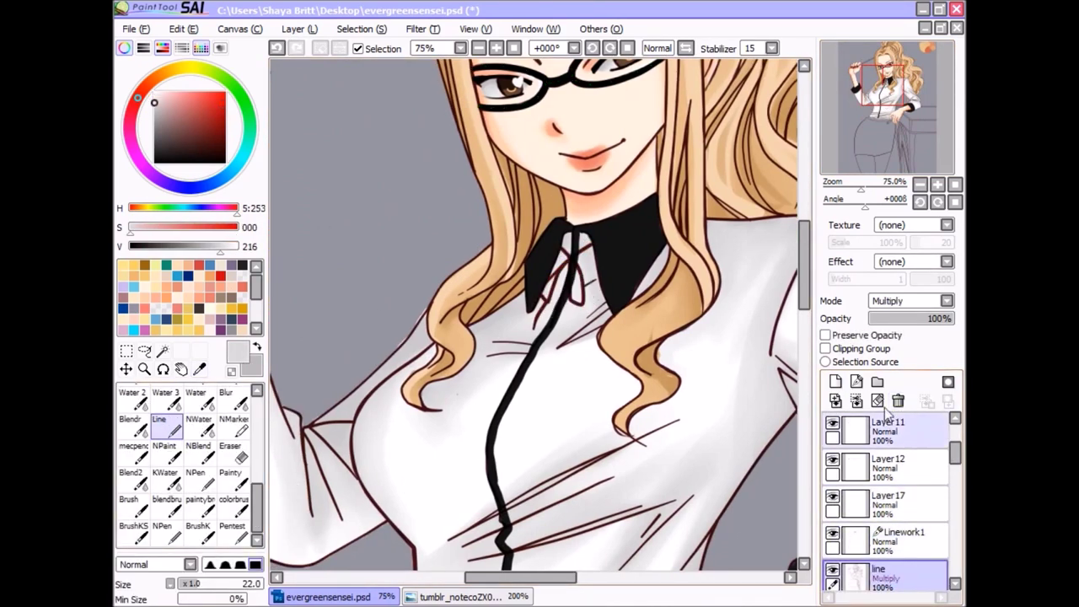
Step: Create a new layer above the nail highlights and paint the skirt's upper hip edge in purple with BrushKS at size 40
key("minus")
key("minus")
scroll(886, 506, "down", 3)
left_click(886, 445)
left_click(881, 474)
left_click(835, 381)
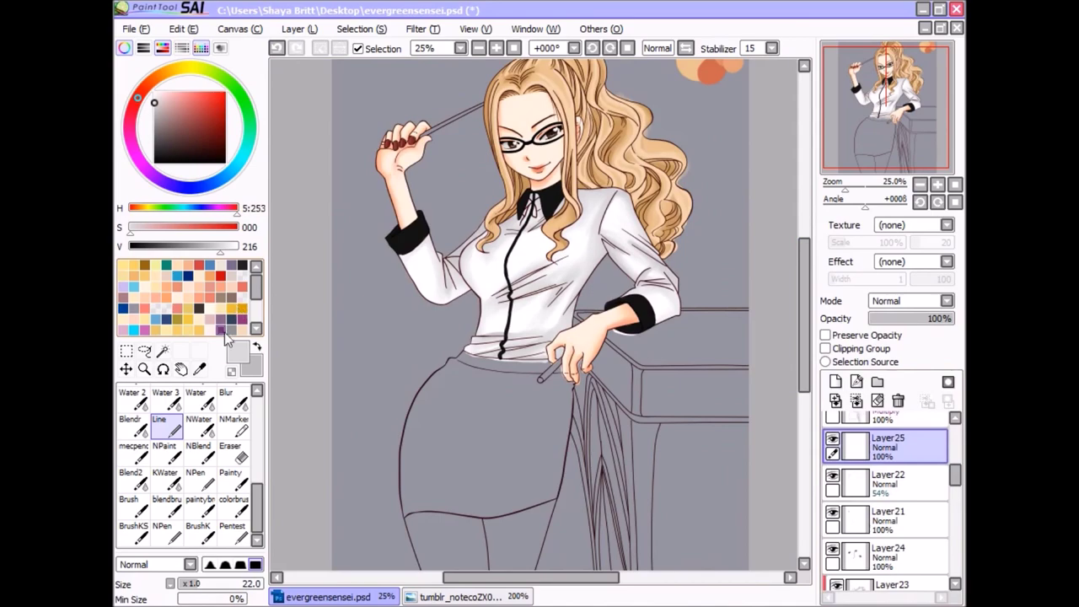
left_click(224, 329)
left_click(133, 527)
scroll(502, 392, "up", 1)
scroll(360, 373, "down", 3)
left_click_drag(361, 210, 339, 242)
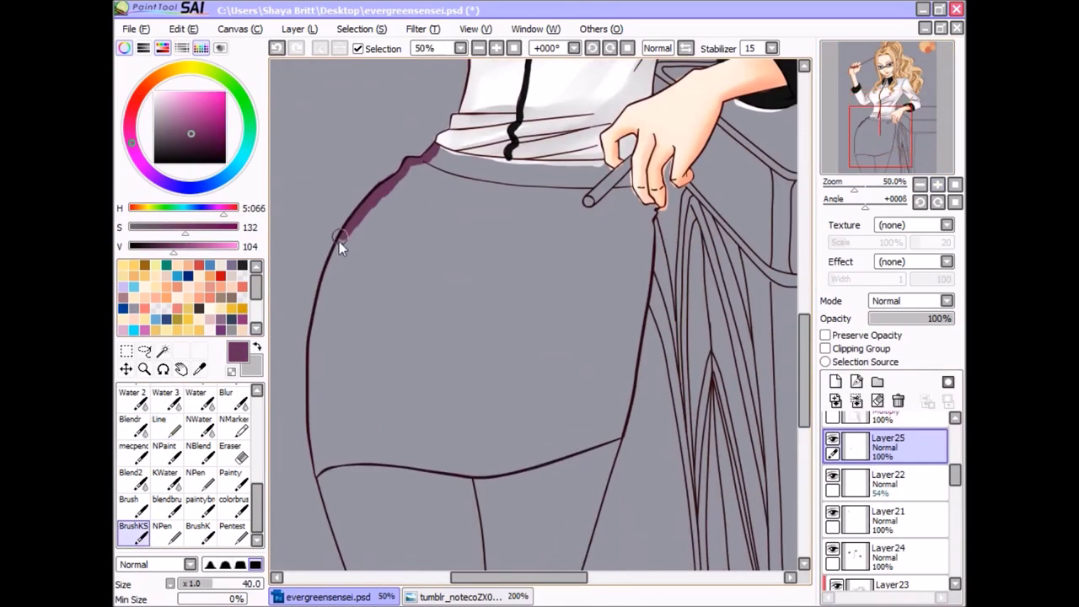
Step: Paint purple along the skirt's remaining sides and hem, and fill its interior
left_click_drag(649, 207, 633, 430)
key("End")
key("End")
key("End")
key("End")
key("End")
key("End")
left_click_drag(438, 418, 393, 212)
left_click_drag(700, 383, 675, 190)
key("Home")
scroll(251, 404, "up", 5)
left_click(305, 409)
Step: Clean up the purple spill along the skirt's edges and beside the resting hand with the Eraser at size 14
key("e")
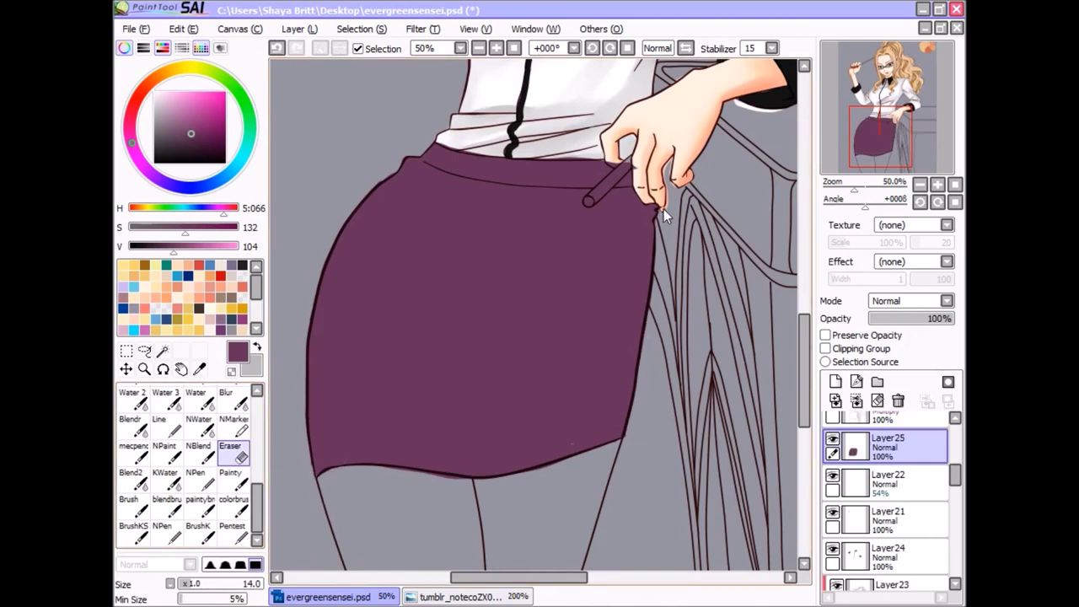
left_click_drag(664, 209, 334, 238)
key("Delete")
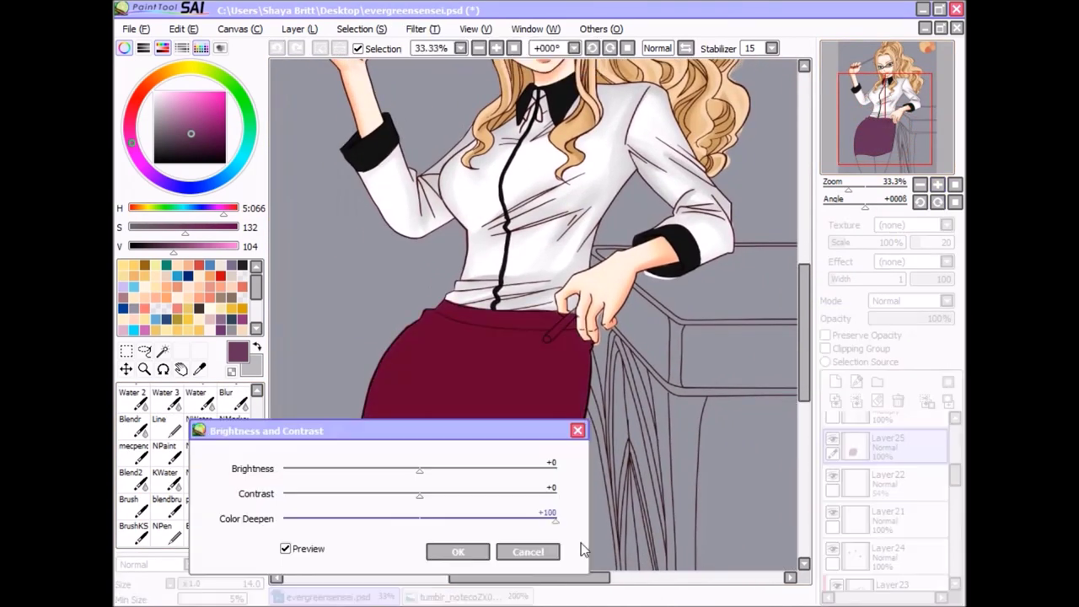
Step: Apply Color Deepen +100 to the skirt with Brightness and Contrast, and create a new layer above the skirt colour
left_click(448, 551)
left_click(641, 188)
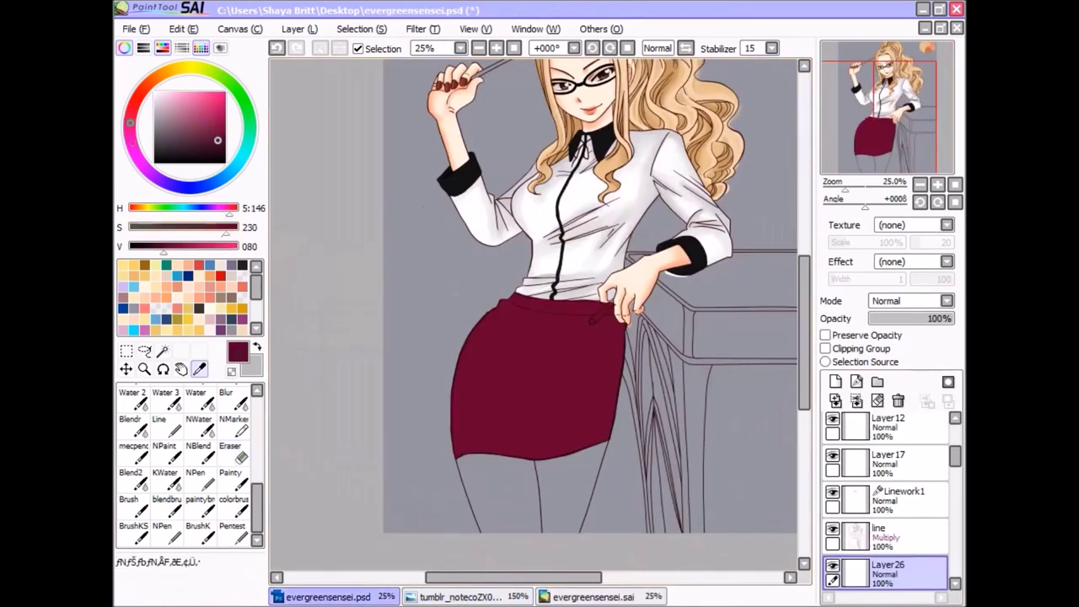
key("ctrl+z")
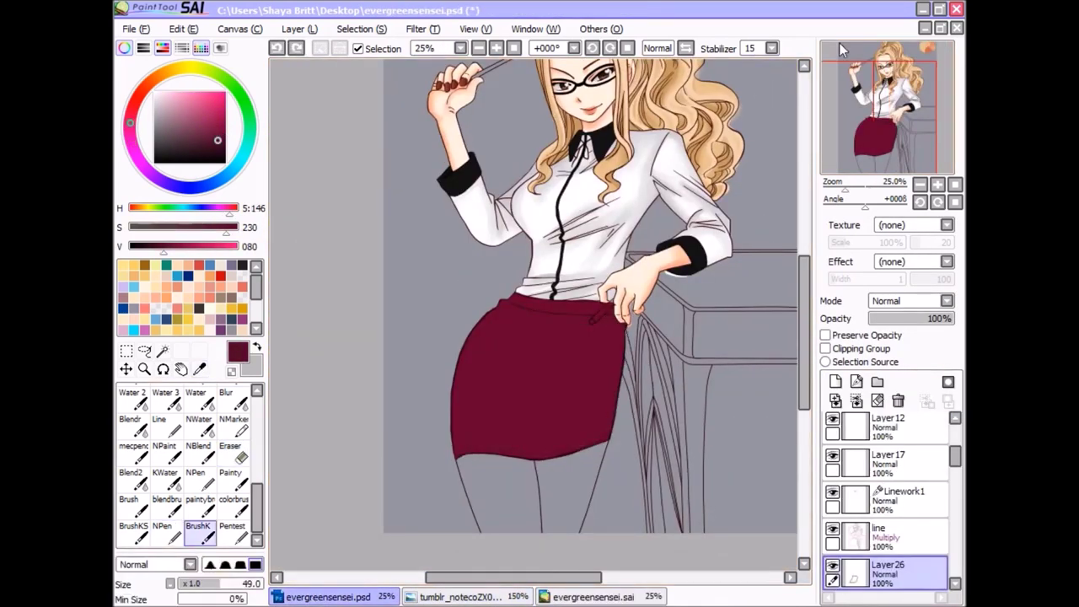
Step: Outline the skirt's shadow with the Lasso and paint the shaded area dark maroon with BrushKS at size 40
scroll(628, 329, "up", 1)
left_click(144, 351)
left_click_drag(412, 201, 473, 241)
left_click_drag(333, 436, 312, 440)
left_click(361, 29)
left_click(358, 46)
left_click(135, 529)
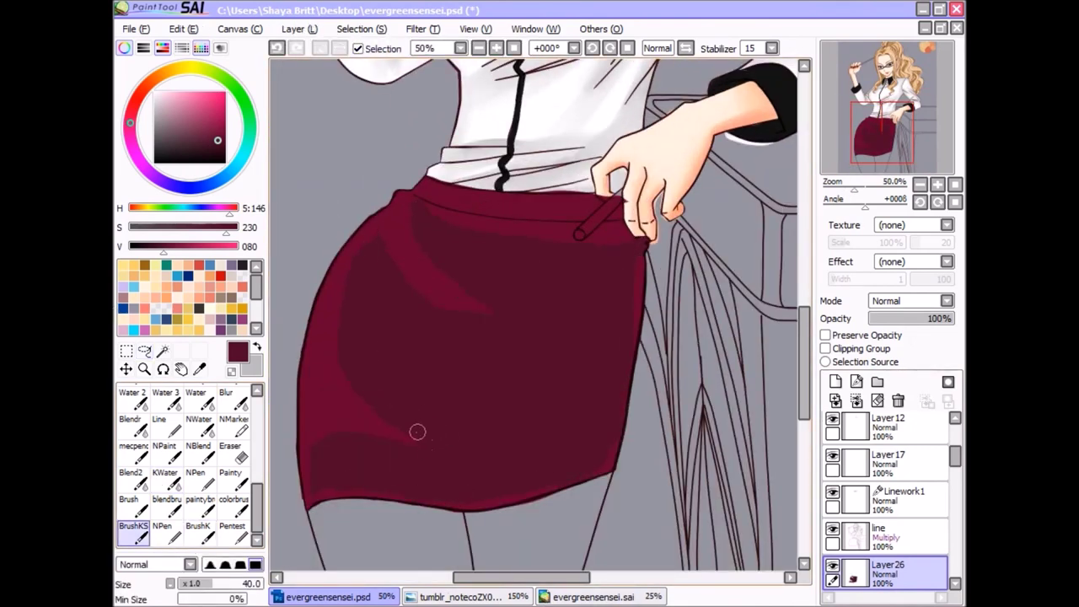
Step: Trim the skirt shadow with the Eraser at size 42 and blend its edges with KWater at size 36
left_click(234, 452)
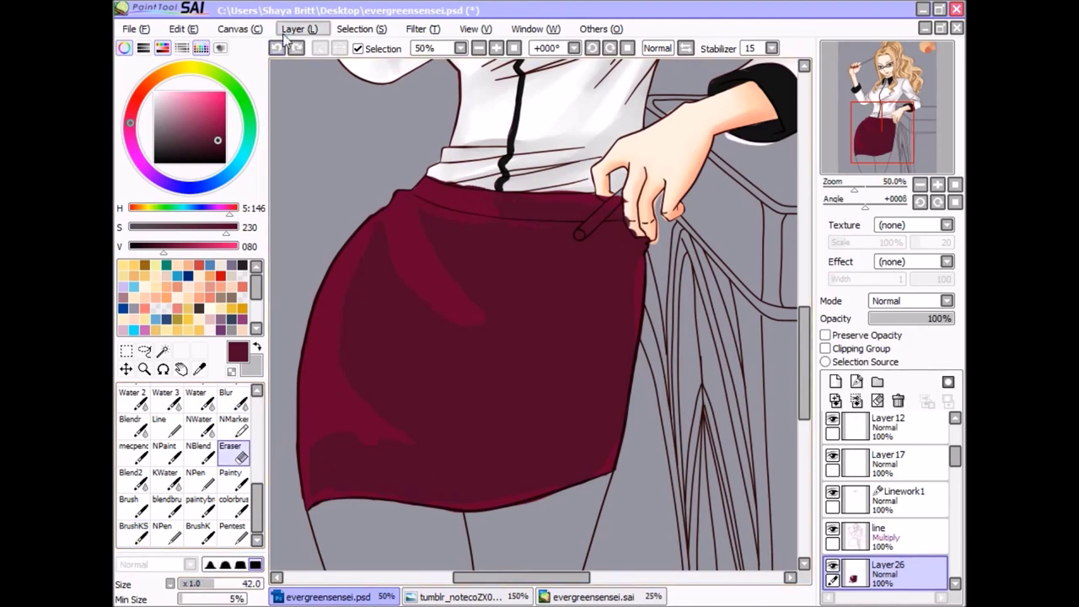
key("v")
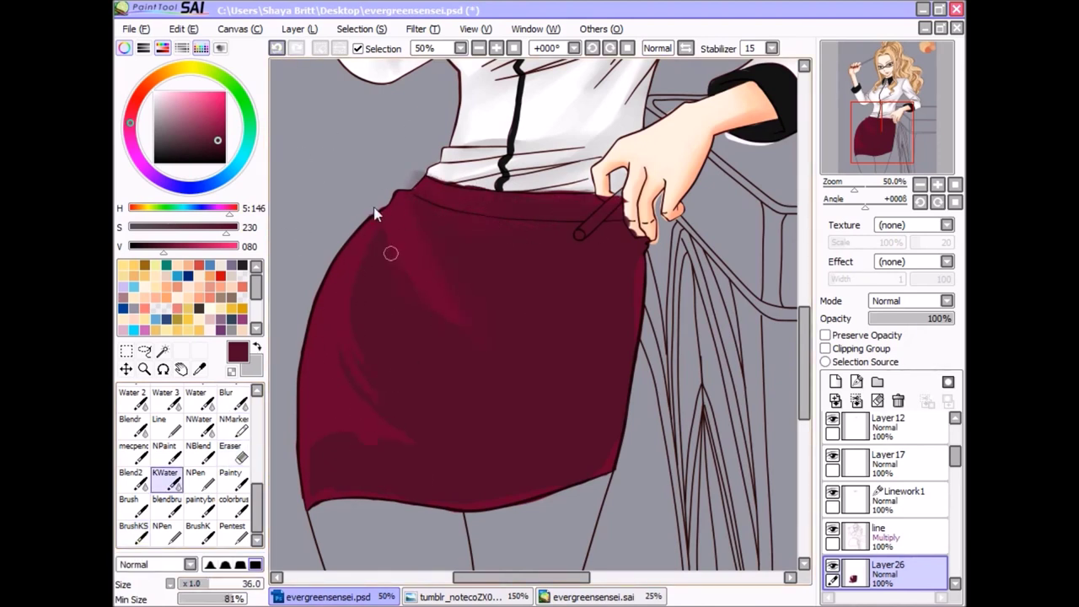
left_click_drag(399, 381, 414, 314)
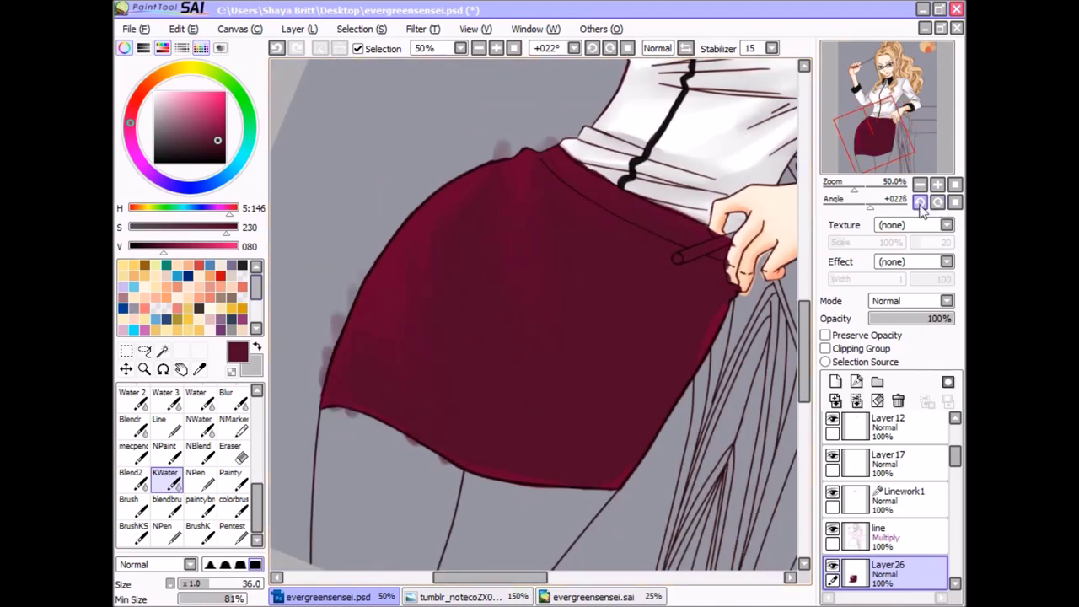
left_click_drag(759, 337, 572, 453)
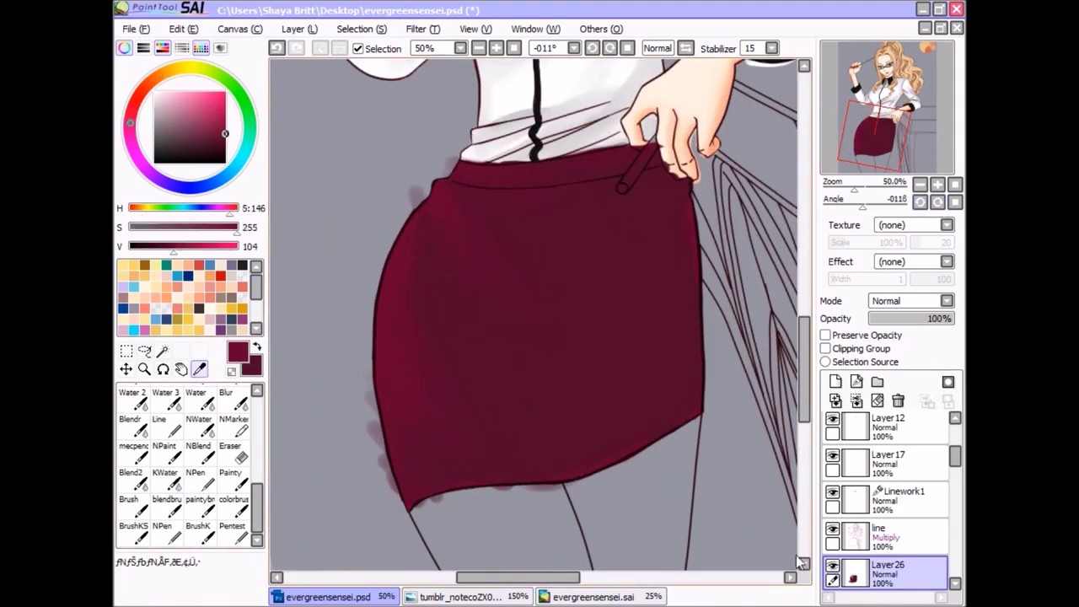
Step: Lasso the lit hip side with its curved fold shapes on the skirt and clear the shadow inside that selection
scroll(177, 439, "up", 5)
left_click(166, 393)
left_click(145, 350)
mouse_move(453, 187)
left_mouse_down()
mouse_move(380, 414)
mouse_move(388, 506)
mouse_move(468, 350)
mouse_move(515, 384)
left_mouse_up()
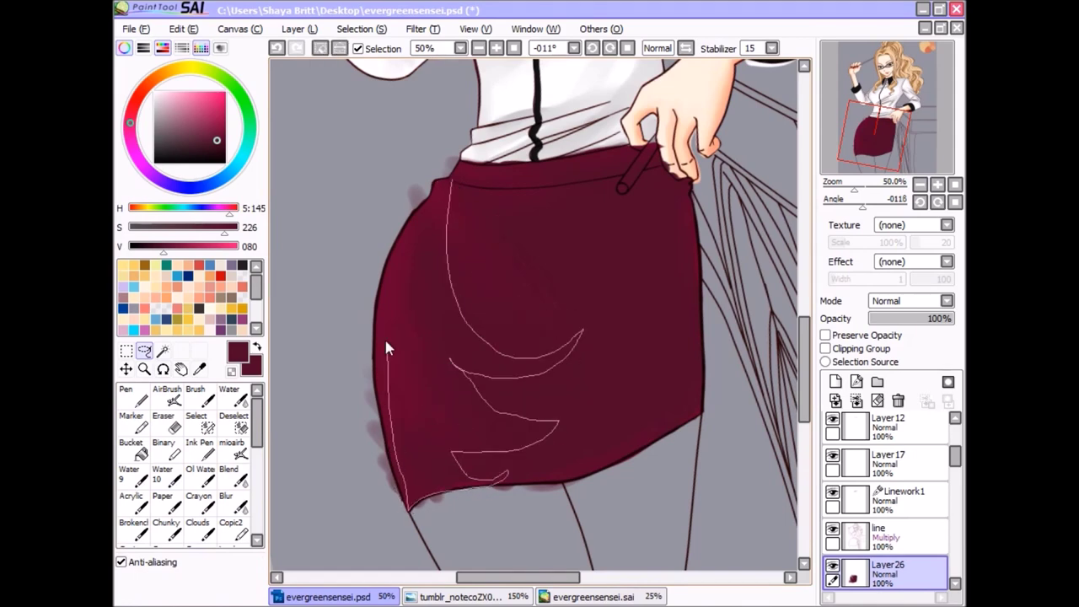
left_click_drag(387, 348, 387, 348)
left_click(299, 29)
left_click(313, 207)
left_click(361, 28)
left_click(371, 46)
Step: Refine the skirt's fold shadows with the Eraser at size 27, soften them with Blur at size 46, and erase the spill
left_click(164, 422)
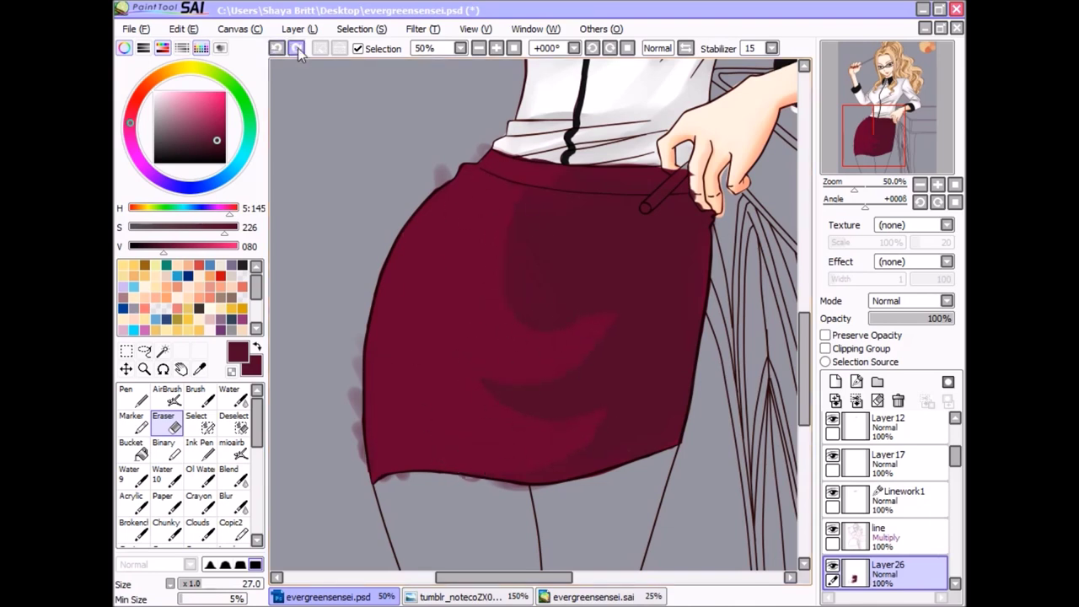
key("r")
scroll(693, 194, "down", 2)
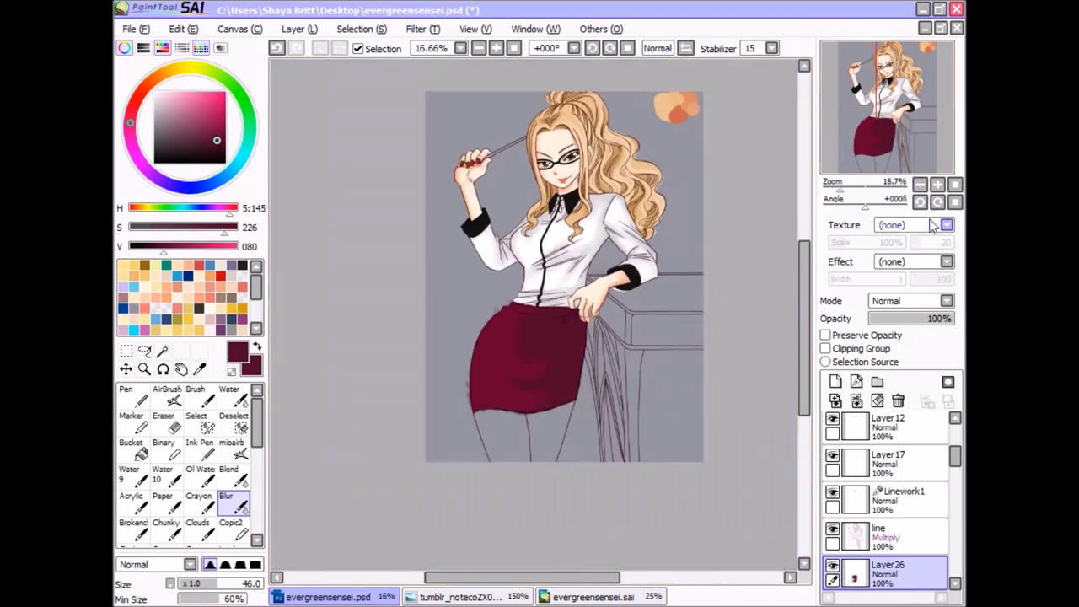
scroll(515, 519, "up", 1)
key("e")
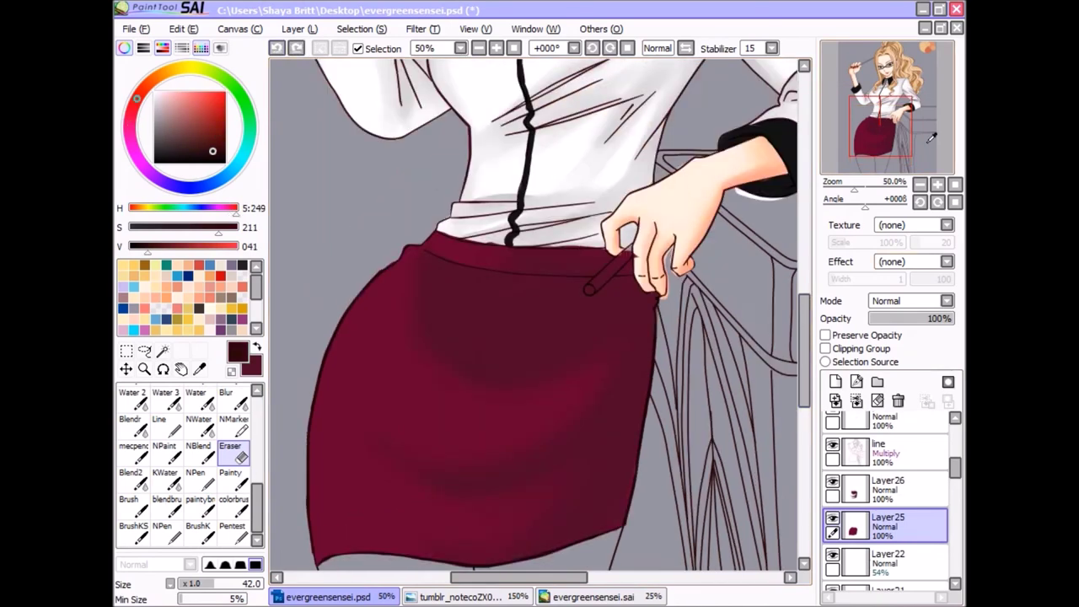
Step: Create a new layer and paint the legs below the skirt hem in beige with BrushKS at size 40
scroll(704, 321, "up", 1)
key("End")
key("End")
key("End")
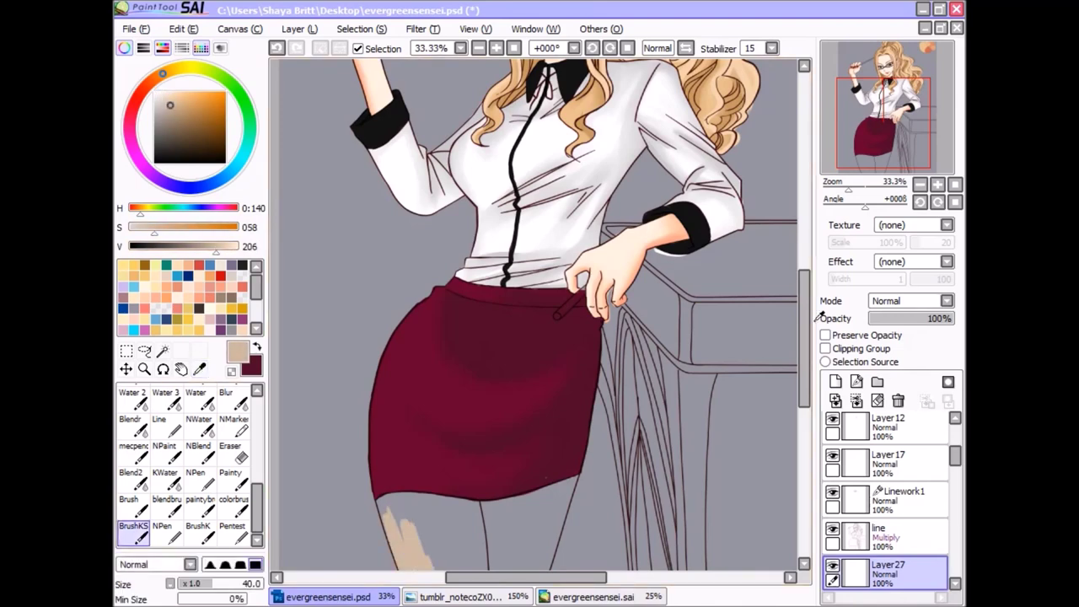
scroll(540, 337, "down", 2)
left_click_drag(580, 358, 514, 476)
scroll(421, 149, "up", 1)
left_click_drag(582, 270, 509, 426)
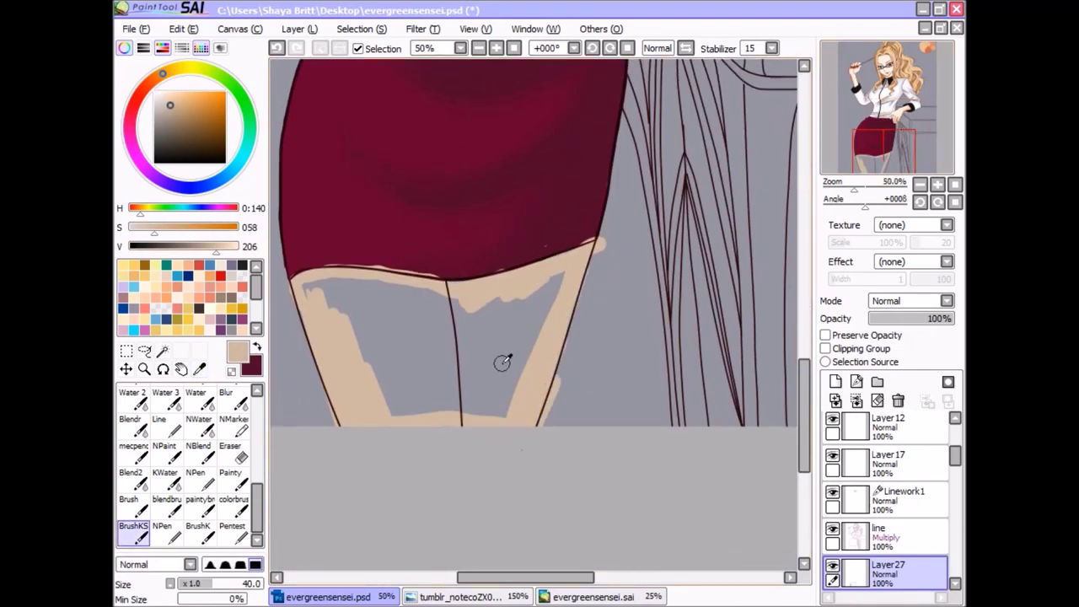
left_click(309, 284)
Step: Clean up the beige spill along the leg outlines and the hem with the Eraser at size 12
key("e")
left_click(938, 202)
left_click(938, 202)
left_click(920, 184)
left_click(920, 184)
Step: Darken the beige legs by lowering the luminescence with Hue and Saturation
key("ctrl+u")
left_click_drag(827, 329, 850, 331)
left_click_drag(826, 354, 765, 354)
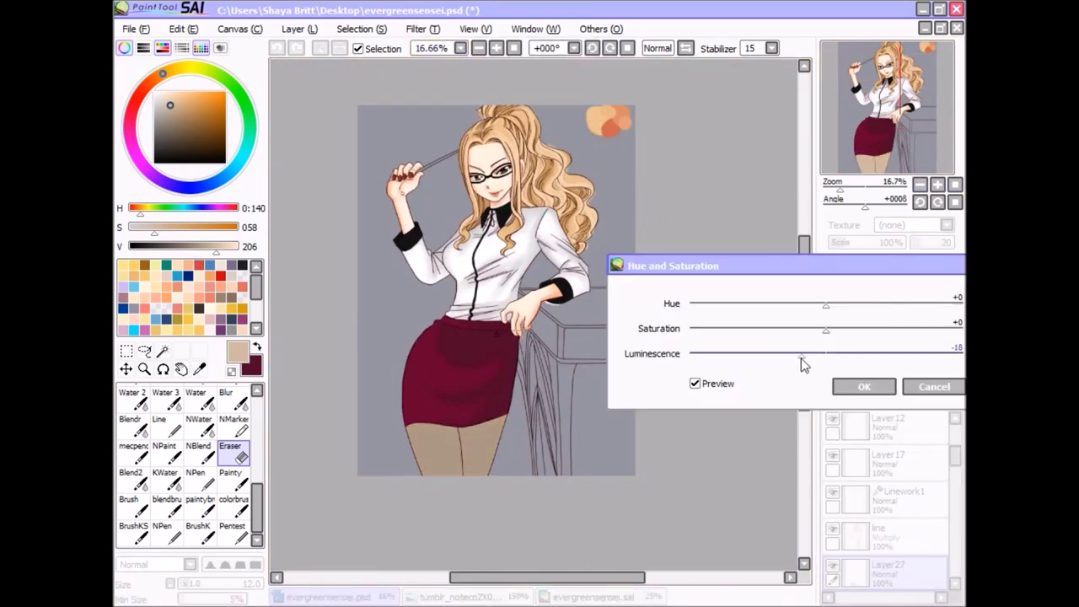
left_click(864, 386)
Step: Hide the beige leg layer, add a layer beneath it, and paint both legs in a pale skin tone with BrushKS at size 40
scroll(894, 472, "down", 2)
left_click(928, 468)
left_click(132, 529)
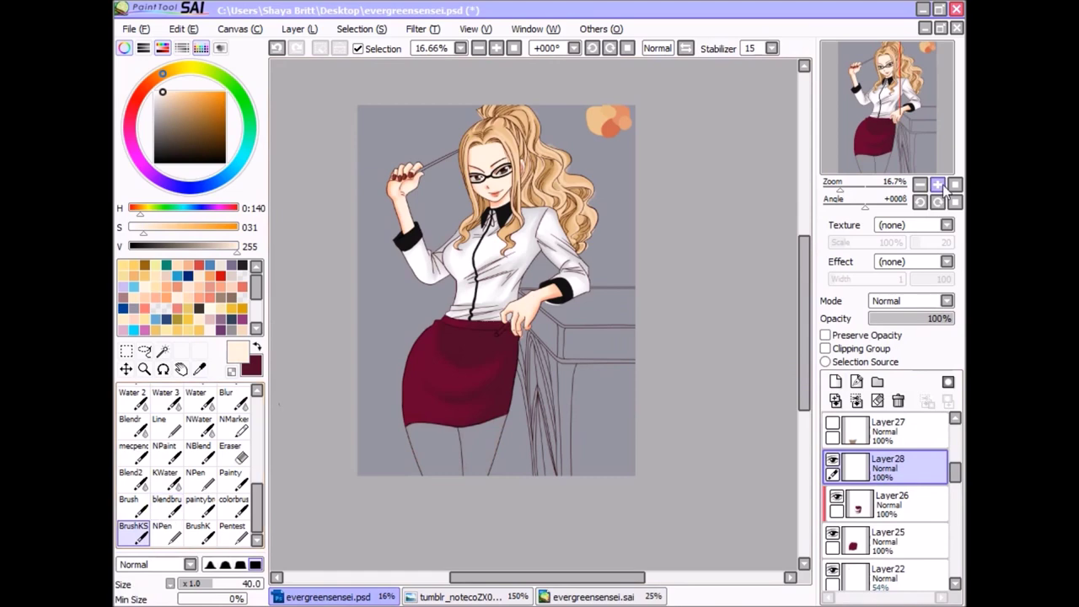
key("ctrl+plus")
key("ctrl+plus")
scroll(649, 109, "up", 3)
scroll(284, 324, "down", 3)
left_click_drag(304, 401, 375, 472)
left_click_drag(515, 479, 341, 470)
key("End")
key("End")
mouse_move(413, 181)
left_mouse_down()
mouse_move(492, 358)
mouse_move(384, 455)
left_mouse_up()
key("Home")
left_click(400, 429)
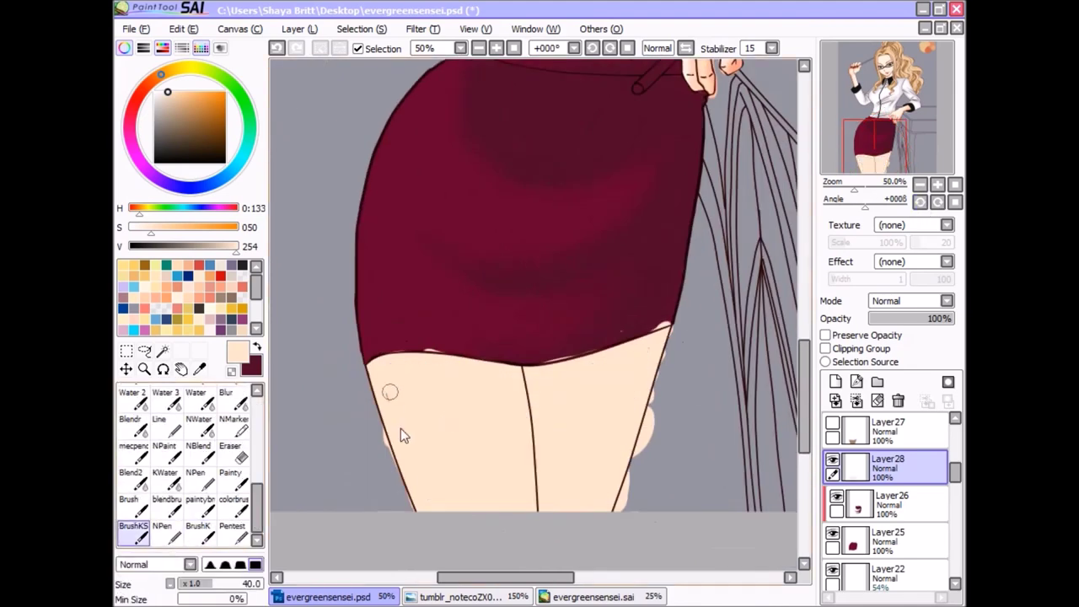
Step: Remove the skin-tone spill along the outer leg lines and hem with the Eraser at size 25
key("e")
key("ctrl+plus")
scroll(646, 395, "down", 3)
left_click(849, 168)
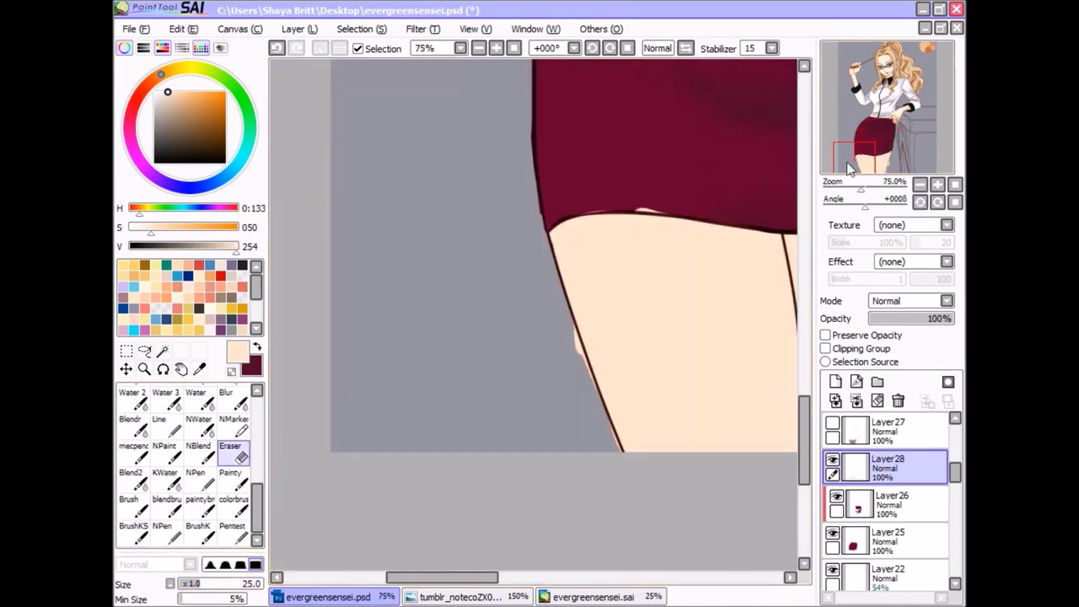
scroll(641, 209, "right", 3)
Step: Show the brown stocking layer again and set the skin layer's opacity back to 100%
key("b")
left_click(886, 430)
left_click(833, 423)
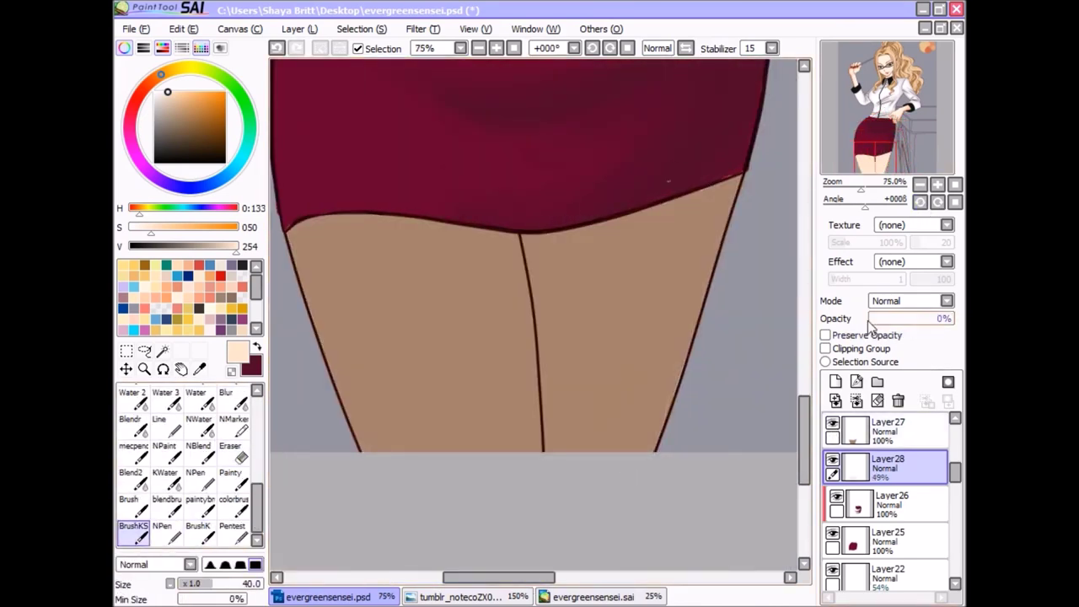
left_click(931, 319)
left_click_drag(933, 329, 961, 325)
Step: Create a new clipped layer over the stockings and paint dark brown shadow beneath the hem and along the inner thighs
left_click(369, 268, "alt")
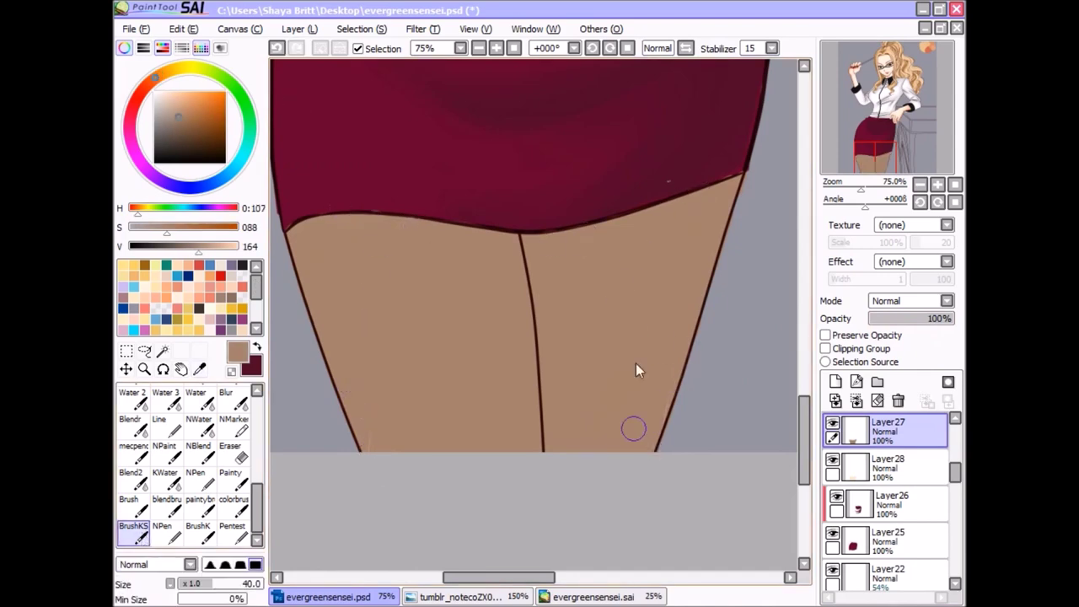
scroll(636, 369, "down", 3)
key("Delete")
key("Home")
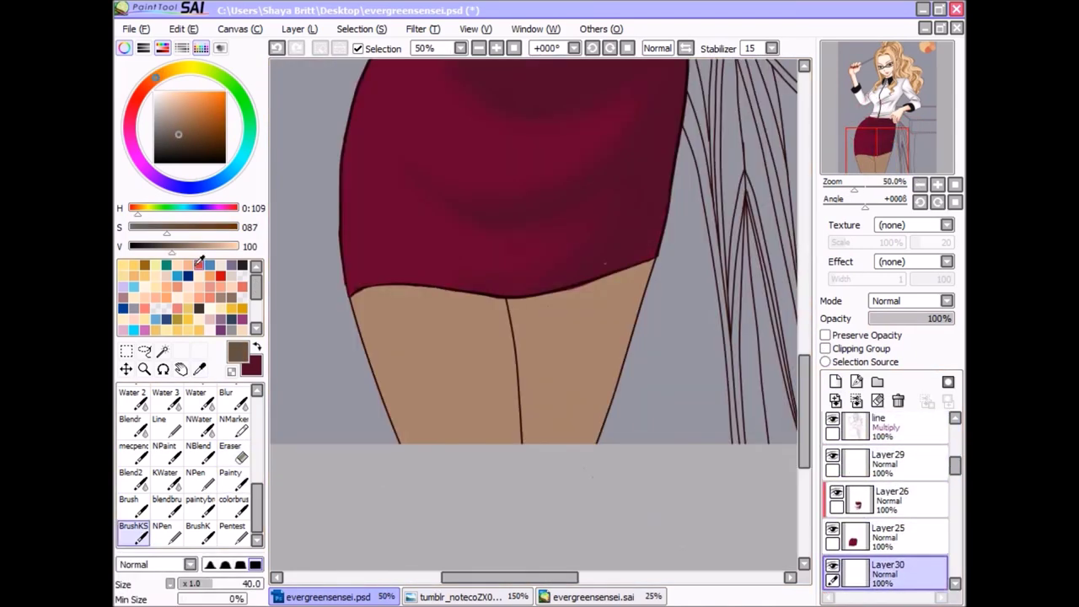
mouse_move(515, 308)
left_mouse_down()
mouse_move(657, 266)
mouse_move(361, 289)
mouse_move(509, 305)
left_mouse_up()
left_click(825, 348)
mouse_move(651, 263)
left_mouse_down()
mouse_move(549, 308)
mouse_move(513, 439)
left_mouse_up()
key("ctrl+z")
mouse_move(494, 306)
left_mouse_down()
mouse_move(518, 385)
mouse_move(511, 439)
left_mouse_up()
key("ctrl+z")
left_click_drag(436, 299, 655, 263)
mouse_move(654, 263)
left_mouse_down()
mouse_move(522, 319)
mouse_move(500, 352)
mouse_move(520, 354)
left_mouse_up()
key("k")
key("ctrl+z")
key("ctrl+z")
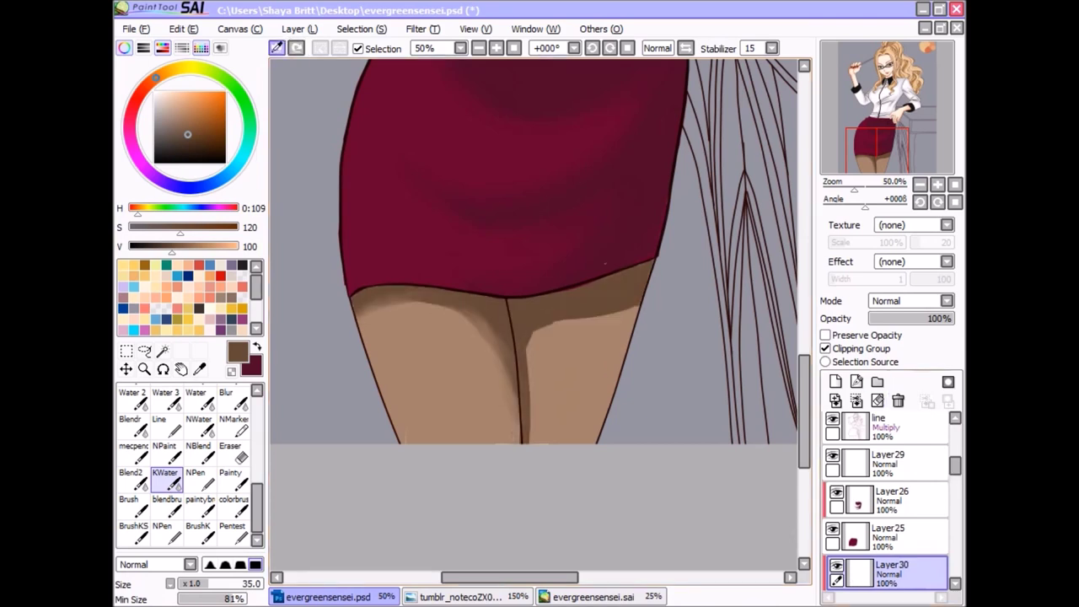
Step: Touch up the dark brown shadow beside the inner thigh line and below the skirt hem
key("b")
mouse_move(582, 315)
left_mouse_down()
mouse_move(614, 306)
mouse_move(521, 408)
left_mouse_up()
left_click_drag(370, 309, 446, 294)
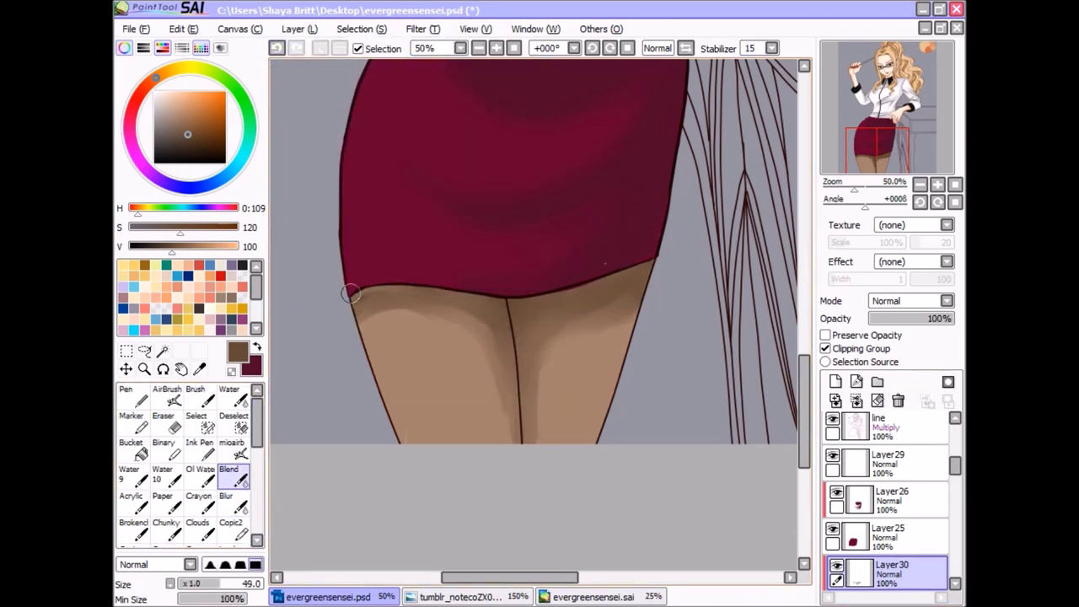
Step: Compare the stocking shadow with and without blending, and undo the blending
left_click(276, 48)
left_click(296, 48)
left_click(277, 48)
left_click(296, 48)
left_click(296, 48)
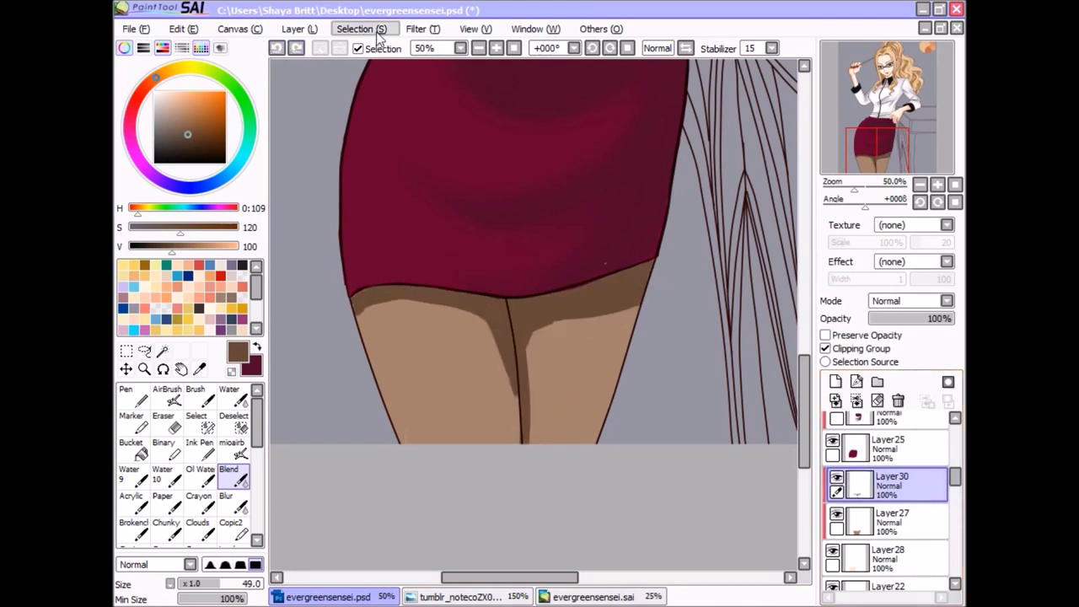
Step: Duplicate the stocking shadow layer and broaden the shadow with soft edges across both thighs on the original layer
key("n")
key("ctrl+z")
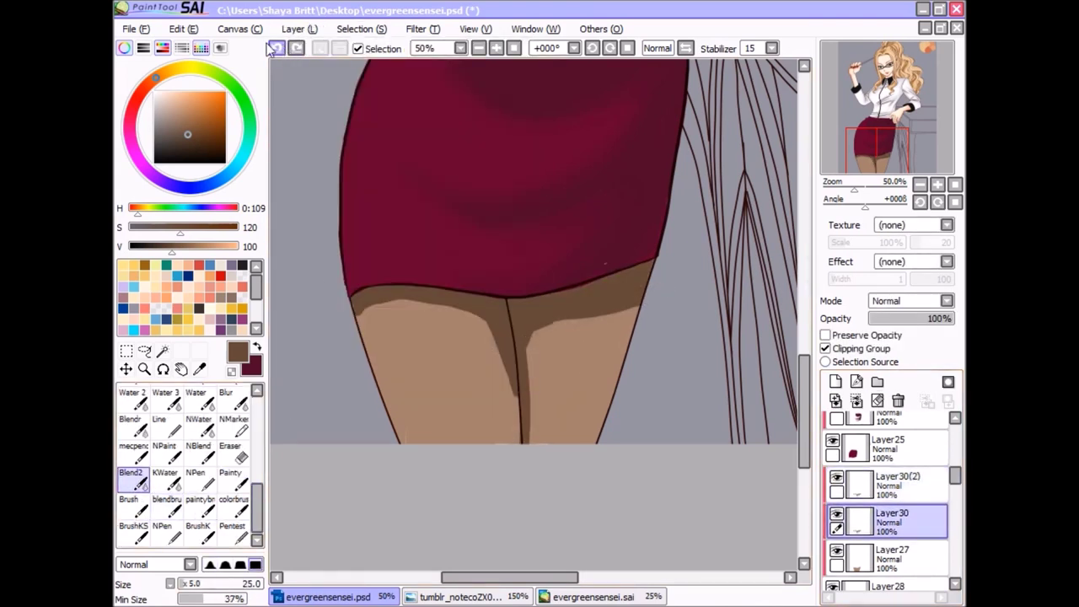
key("b")
mouse_move(363, 320)
left_mouse_down()
mouse_move(503, 378)
mouse_move(481, 354)
mouse_move(518, 352)
mouse_move(582, 409)
left_mouse_up()
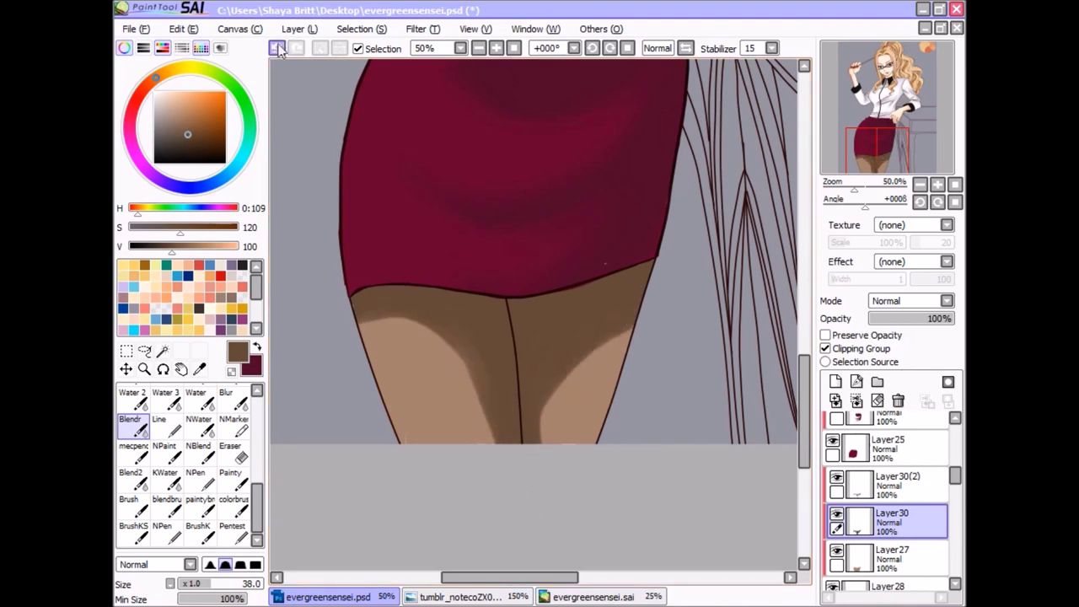
Step: Try to rework the duplicated stocking shadow with Blendr at size 38 and the Eraser at size 46
scroll(517, 397, "down", 1)
left_click(894, 482)
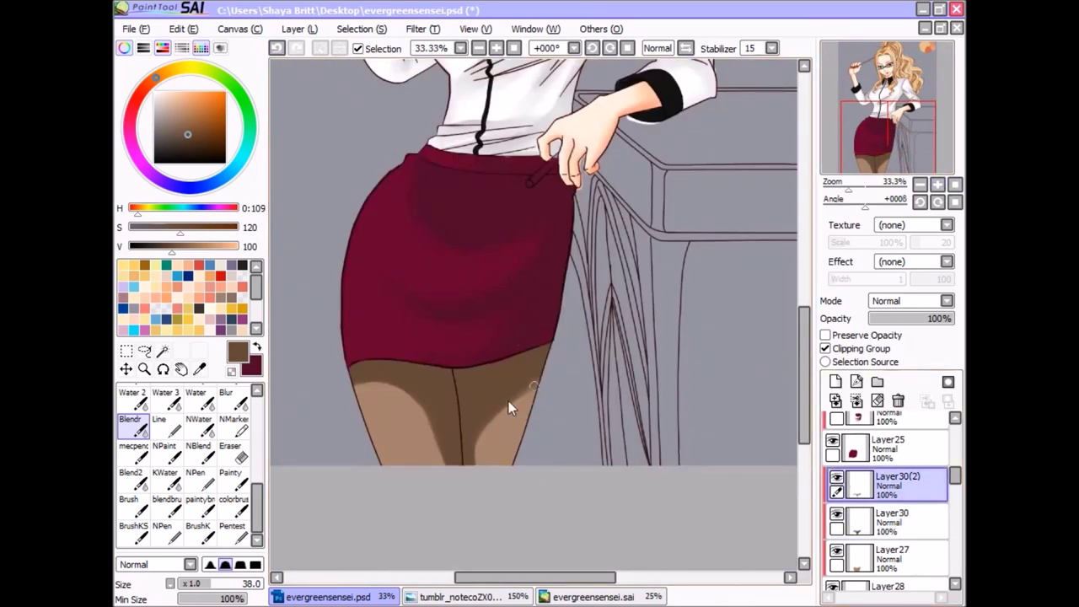
key("e")
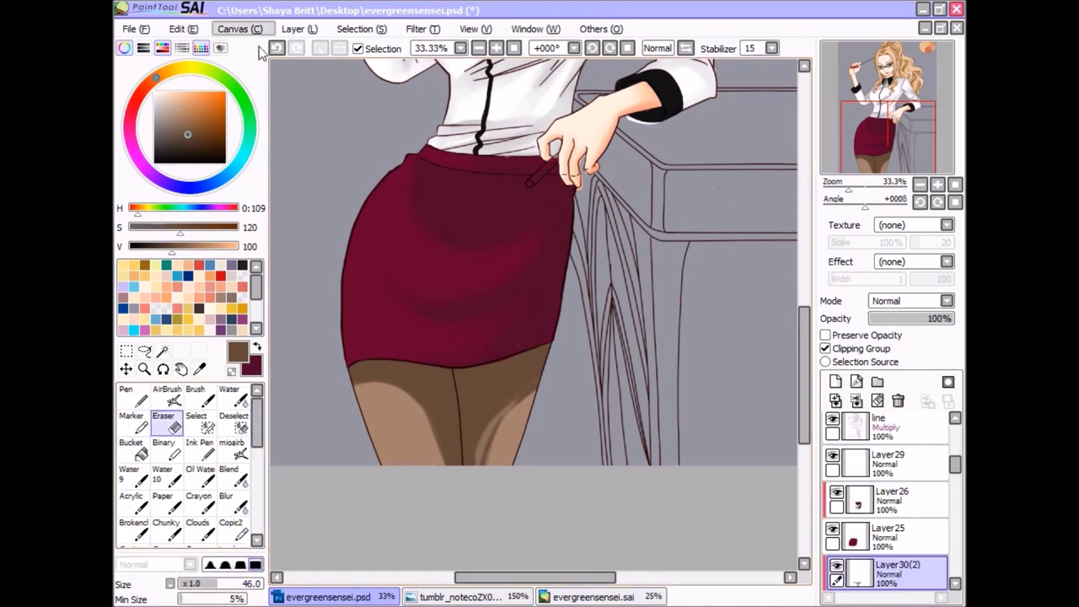
Step: Replace the duplicated shadow layer with a new clipped layer in Multiply mode for the BrushKS shading at size 40
left_click(835, 381)
left_click(910, 301)
left_click(902, 322)
key("b")
left_click_drag(541, 371, 534, 355)
scroll(534, 355, "up", 1)
left_click(826, 348)
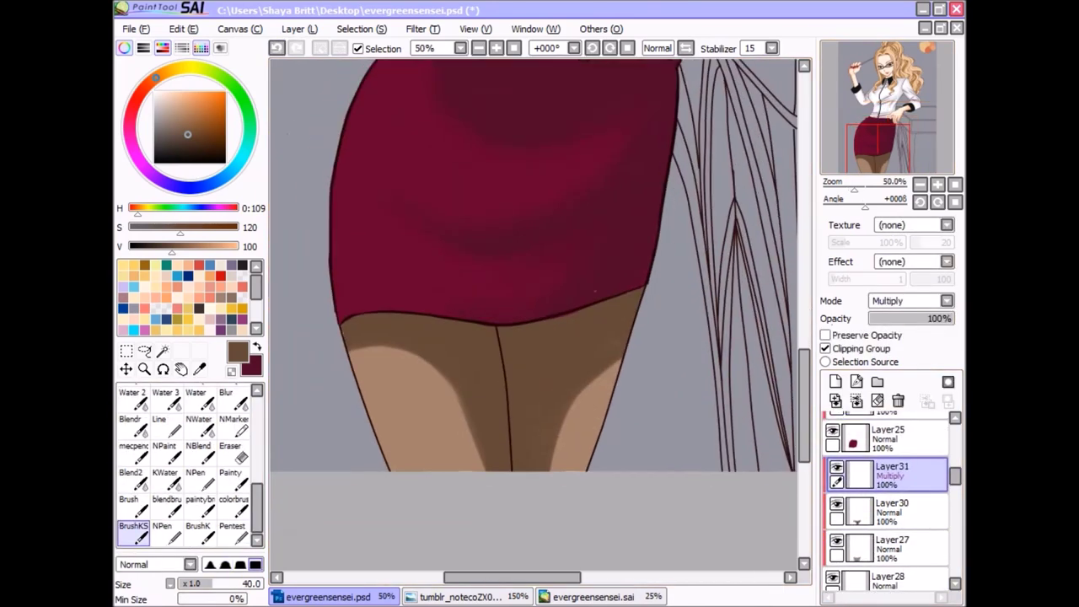
Step: Paint and blend a deeper shadow beneath the hem and between the legs, and set the Multiply layer's opacity to 79%
left_click_drag(646, 288, 368, 334)
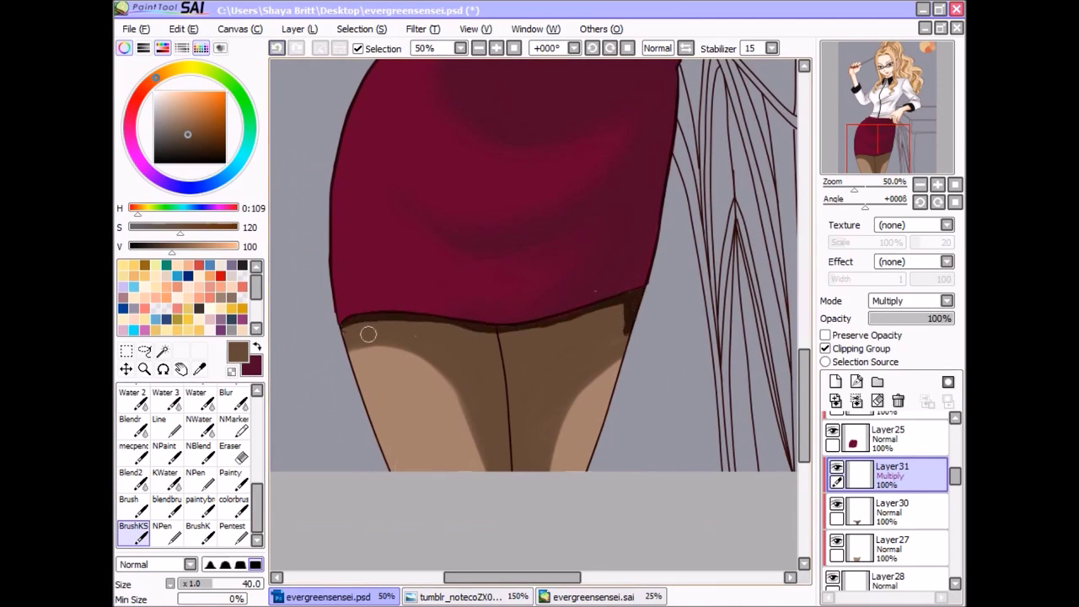
left_click_drag(505, 347, 514, 468)
key("w")
left_click_drag(619, 345, 622, 317)
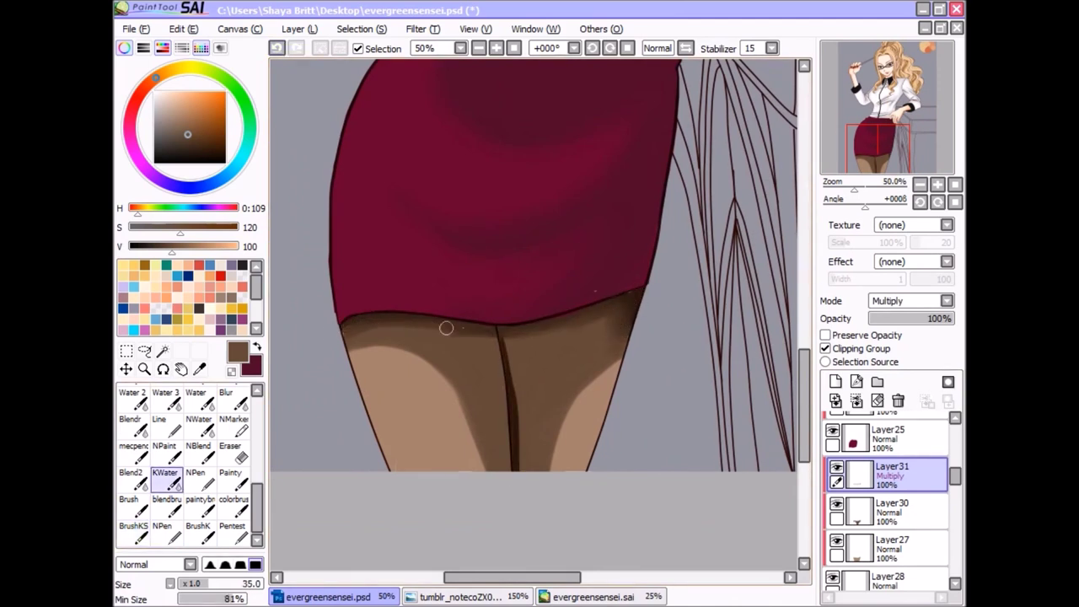
left_click_drag(512, 424, 509, 371)
left_click_drag(951, 318, 933, 318)
key("b")
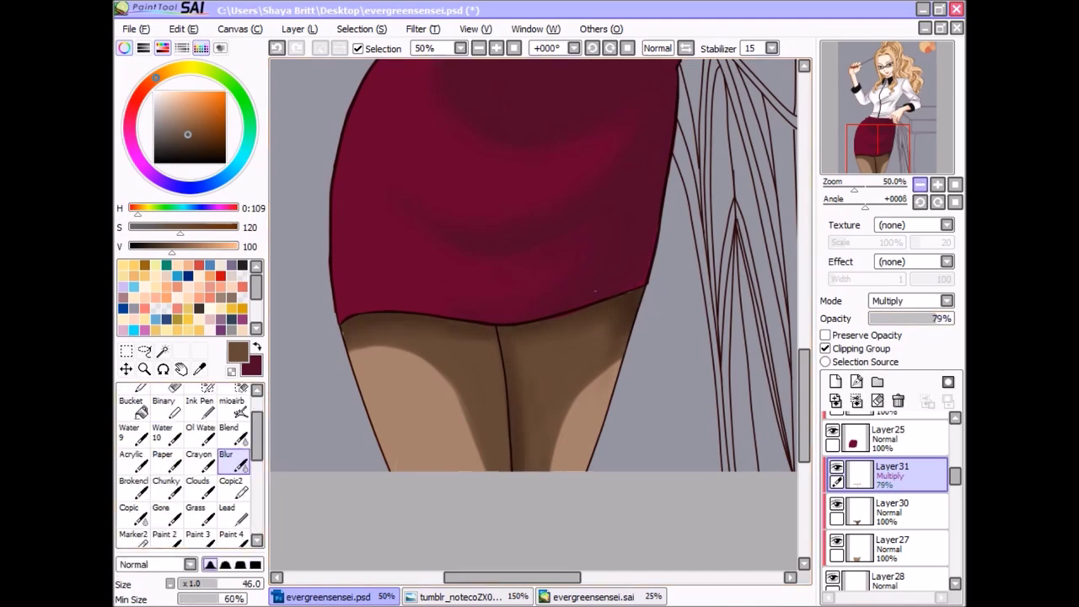
Step: Examine the skirt hem and stocking shading up close and across the whole figure for stray marks
left_click(920, 184)
scroll(776, 354, "down", 3)
left_click(885, 522)
left_click(937, 183)
left_click(890, 588)
left_click(937, 184)
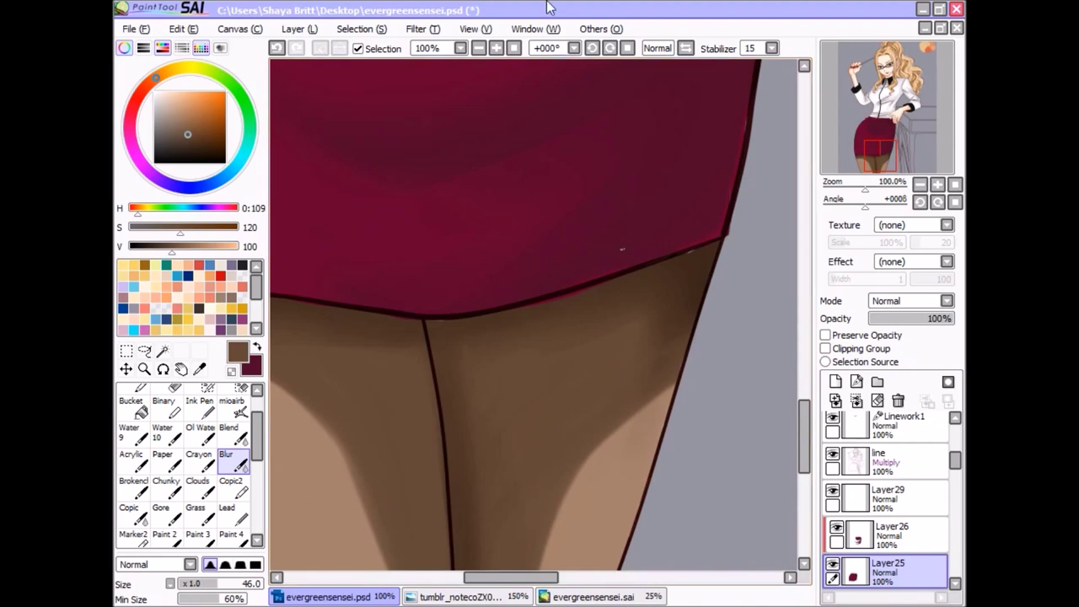
key("ctrl+minus")
scroll(812, 389, "down", 3)
scroll(465, 220, "up", 2)
key("ctrl+minus")
scroll(392, 500, "up", 3)
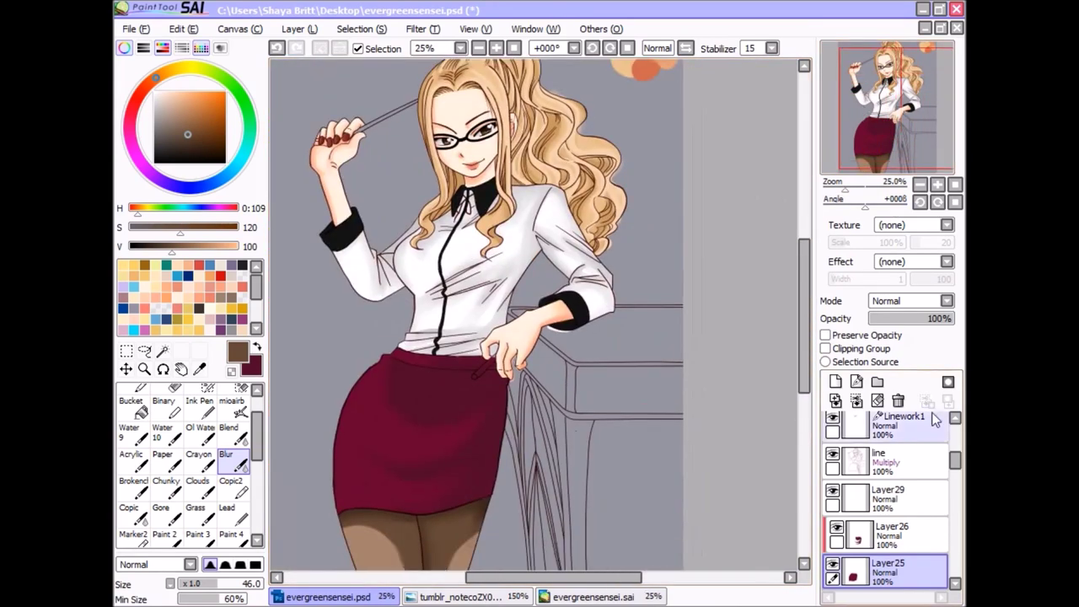
Step: Paint the stick held by the resting hand in cream on the layer above the skirt, and tidy it with the Eraser at size 25
key("b")
key("ctrl+plus")
key("ctrl+plus")
key("ctrl+plus")
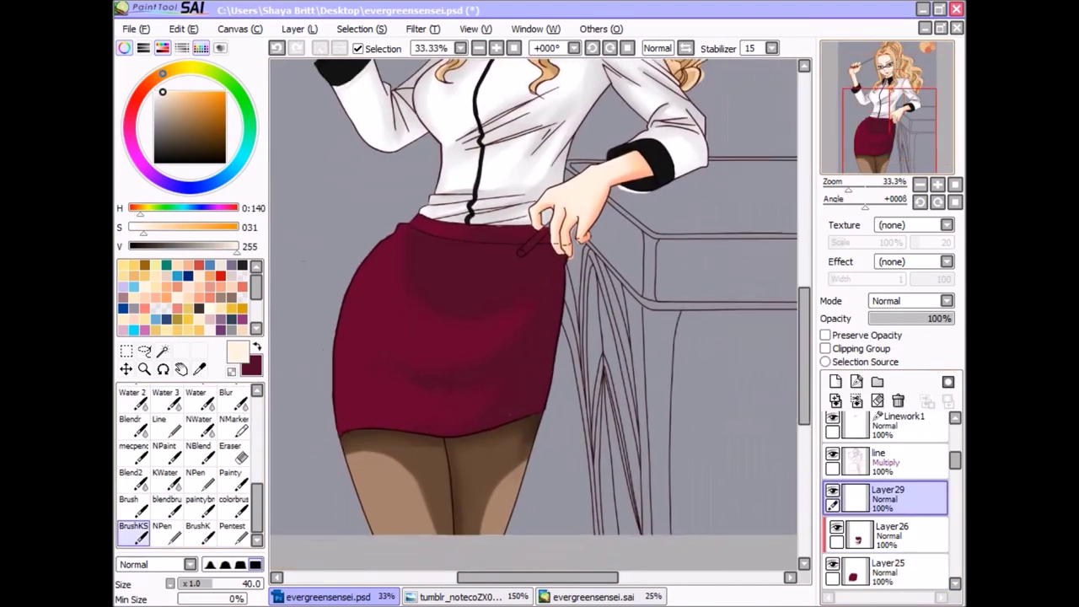
key("e")
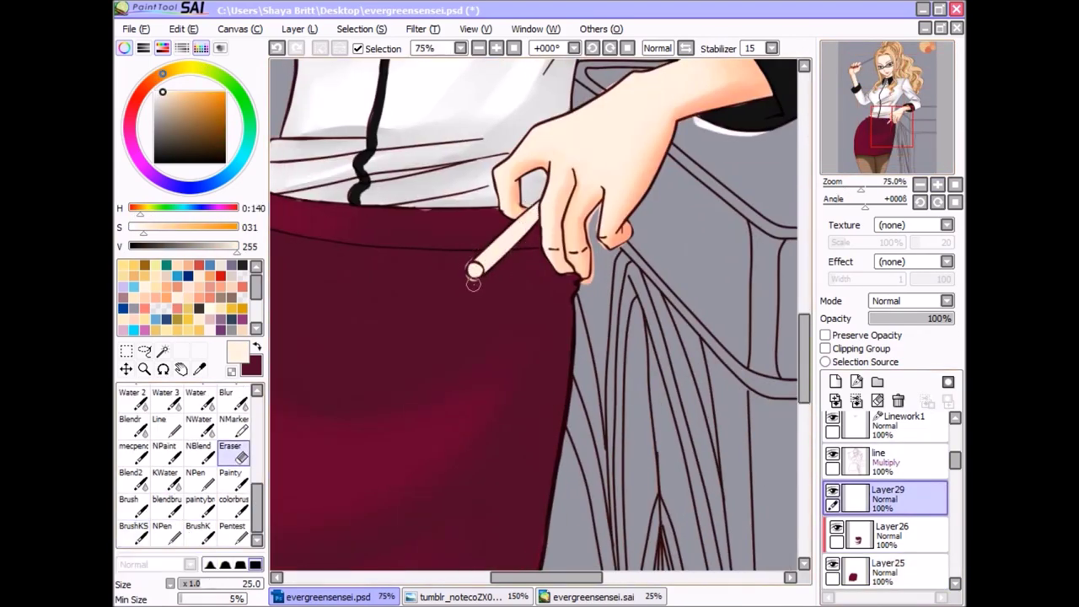
Step: Paint the thin stick in the raised hand light grey with BrushKS and clean its edges with the Eraser
key("b")
key("e")
key("ctrl+minus")
key("ctrl+minus")
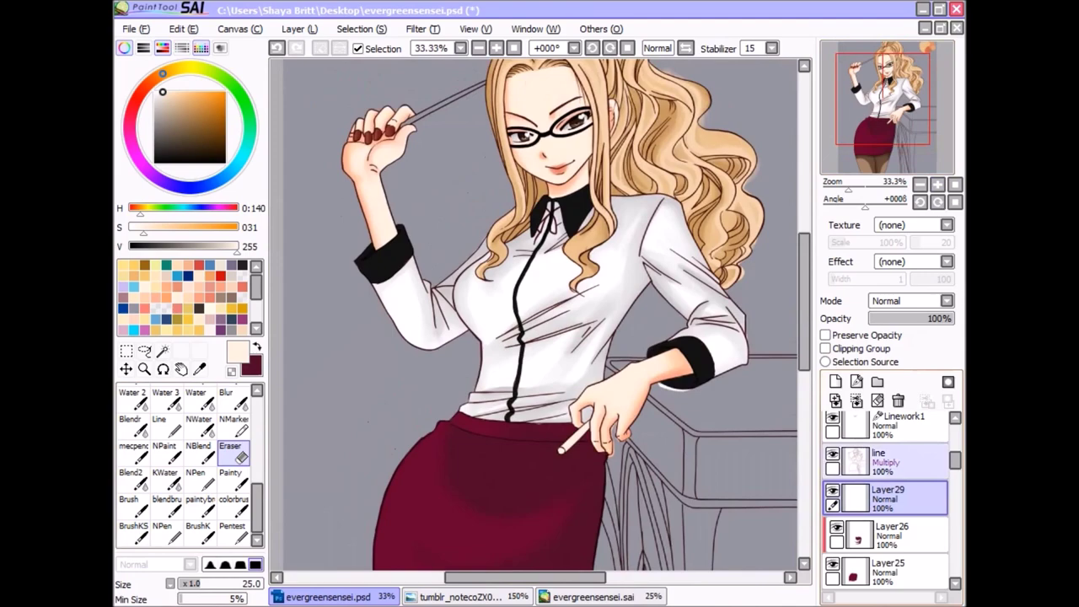
key("ctrl+plus")
left_click(388, 172, "alt")
key("b")
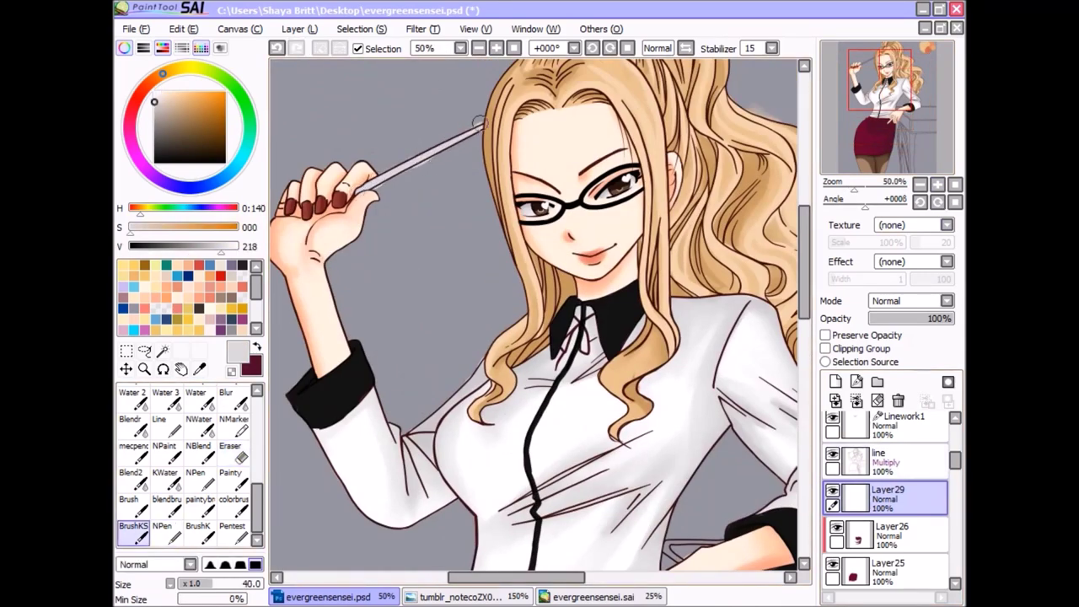
key("ctrl+plus")
key("e")
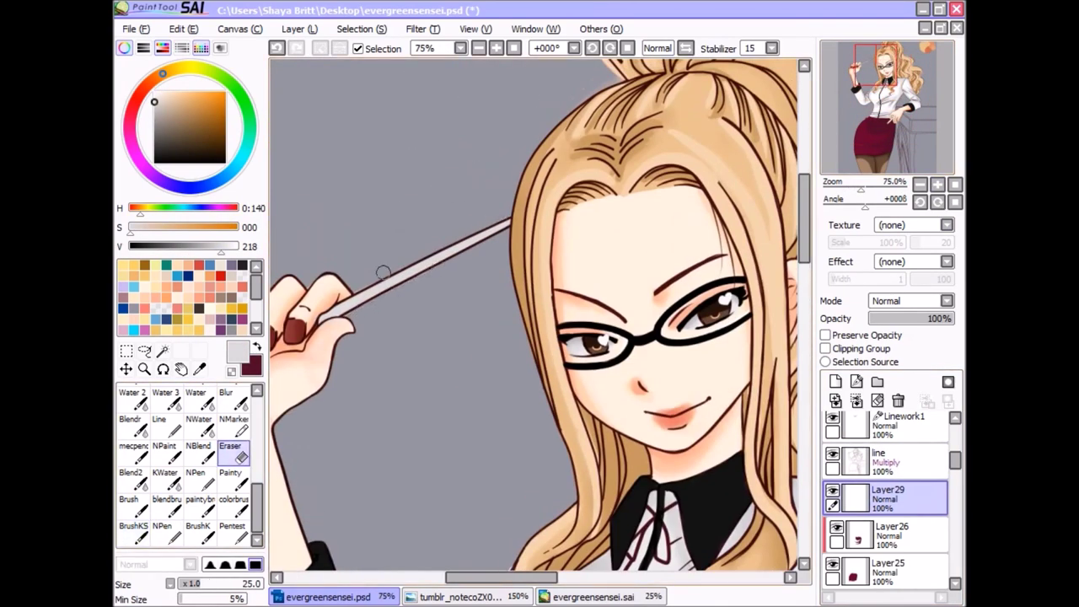
Step: Add a new layer and dab coral blush on both cheeks using BrushKS at size 53
left_click(920, 184)
left_click(835, 381)
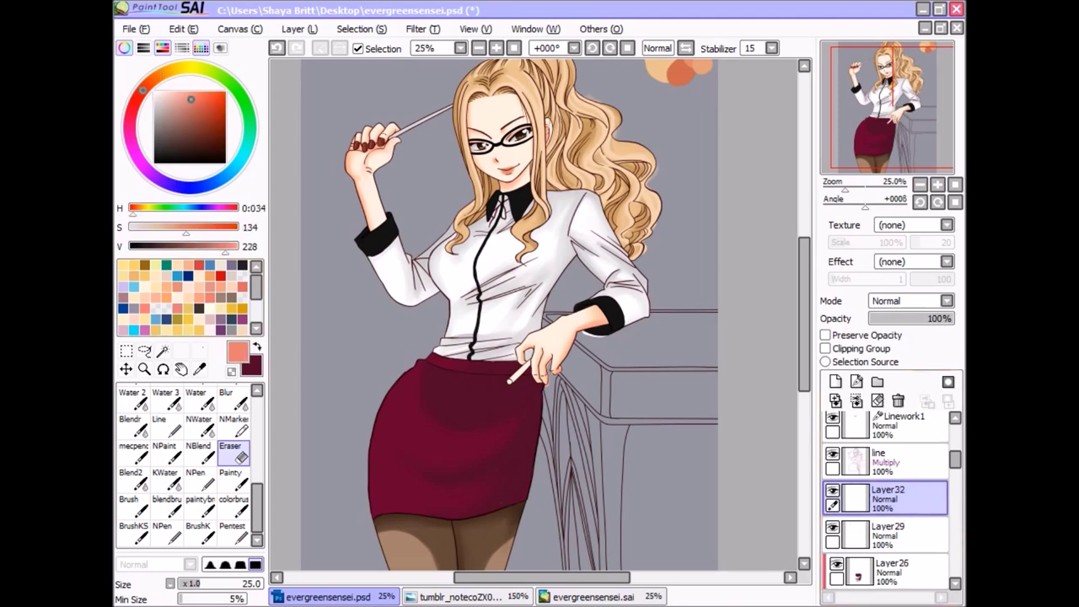
key("b")
key("ctrl+plus")
key("ctrl+plus")
left_click(544, 181, "alt")
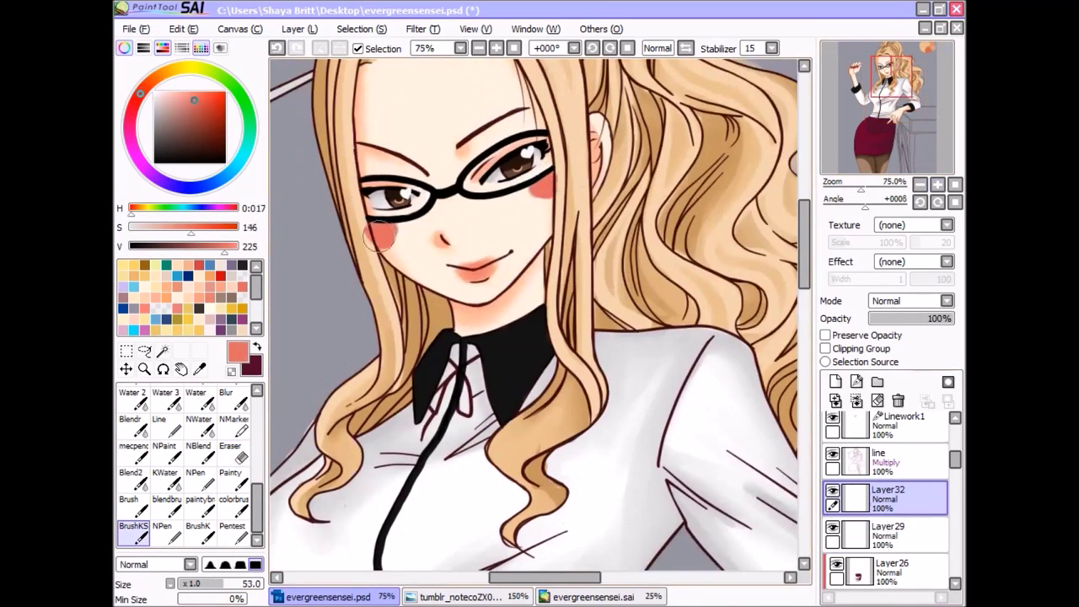
Step: Blend the cheek blush softly into the skin and erase the excess around the glasses and hair
key("r")
left_click_drag(527, 178, 552, 198)
left_click_drag(383, 244, 371, 215)
key("b")
mouse_move(531, 181)
left_mouse_down()
mouse_move(551, 164)
mouse_move(397, 220)
mouse_move(582, 190)
left_mouse_up()
key("r")
key("e")
left_click_drag(379, 190, 405, 210)
key("n")
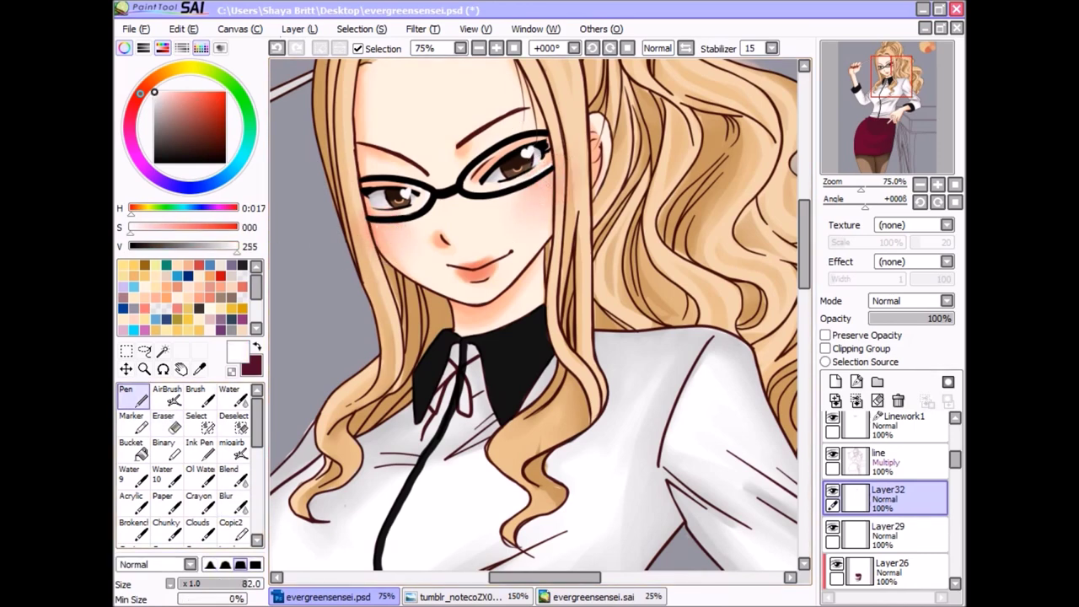
key("l")
key("e")
key("ctrl+minus")
key("ctrl+minus")
key("ctrl+minus")
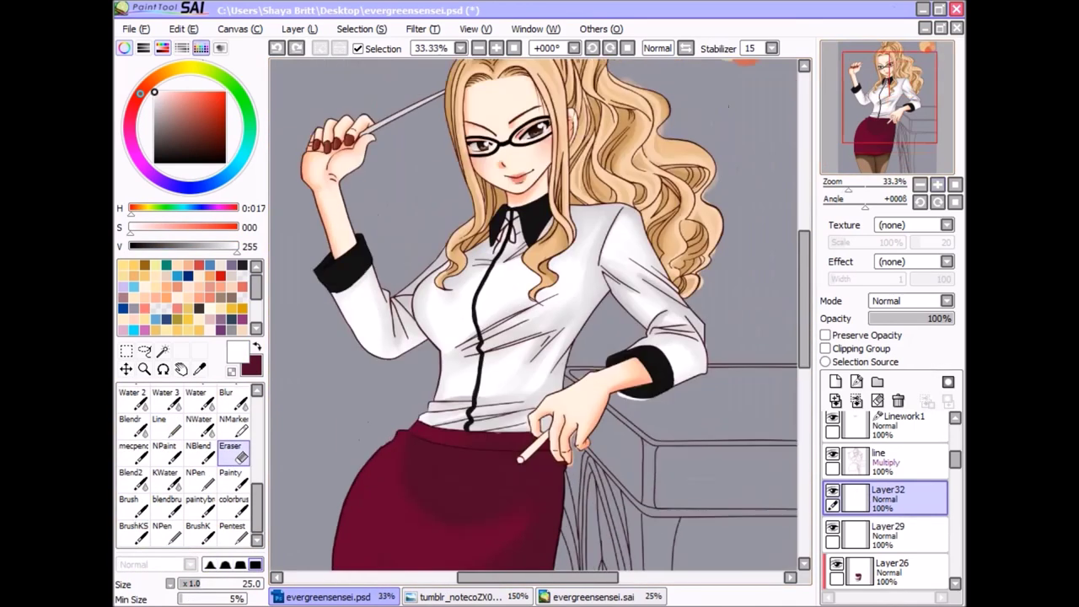
Step: Touch up the skin beside the nose in cream using the Line brush at size 7
key("ctrl+plus")
key("ctrl+plus")
key("ctrl+plus")
left_click(309, 355, "alt")
key("l")
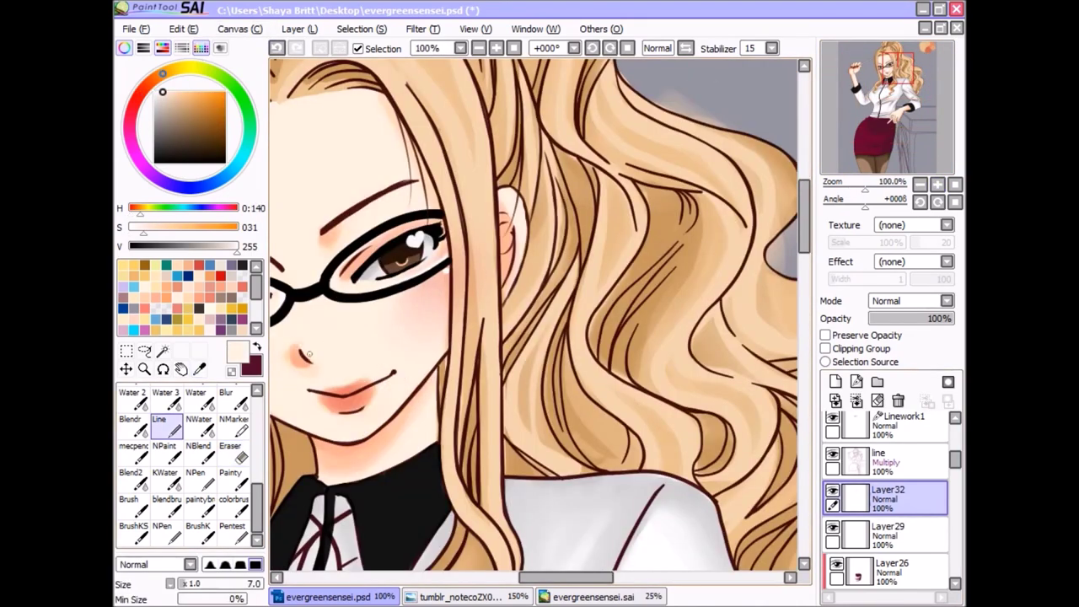
key("ctrl+minus")
key("ctrl+minus")
key("ctrl+minus")
Step: On a new layer, block in the podium and its draped cloth in tan with BrushKS at size 72
key("ctrl+shift+n")
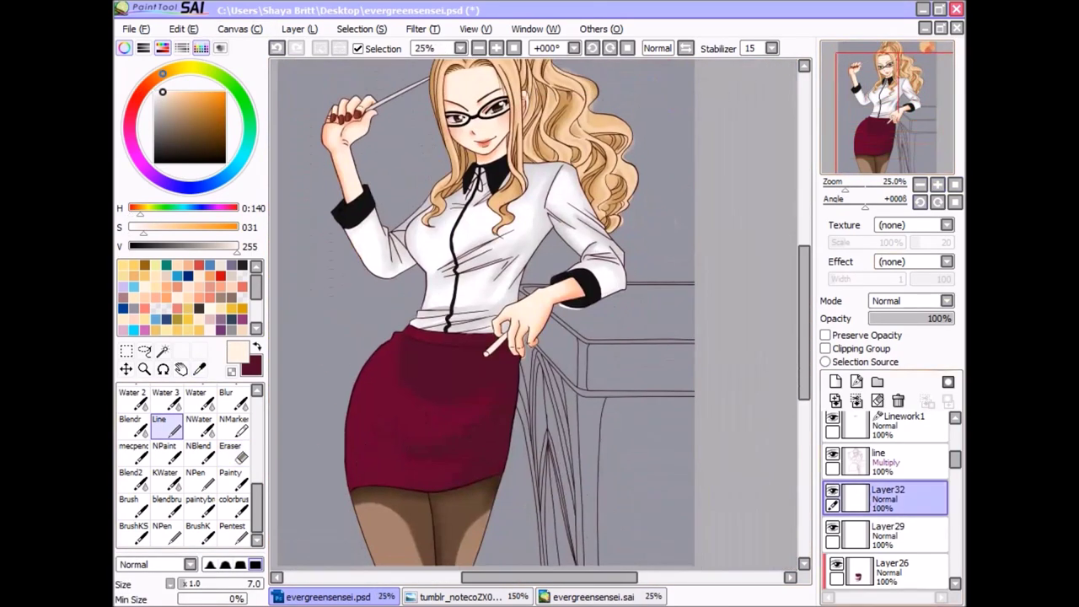
left_click(178, 103)
left_click(133, 529)
mouse_move(594, 497)
left_mouse_down()
mouse_move(666, 354)
mouse_move(700, 539)
left_mouse_up()
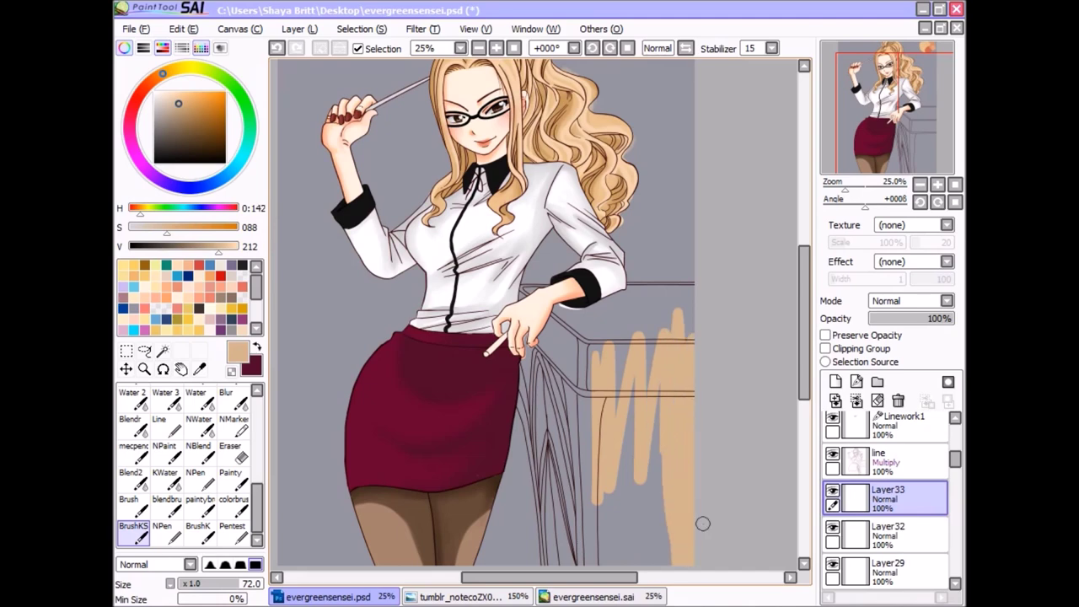
scroll(704, 525, "up", 1)
left_click_drag(540, 422, 527, 299)
left_click_drag(527, 257, 476, 451)
scroll(506, 354, "up", 1)
left_click_drag(481, 324, 527, 548)
mouse_move(493, 343)
left_mouse_down()
mouse_move(533, 251)
mouse_move(422, 447)
left_mouse_up()
scroll(422, 446, "down", 2)
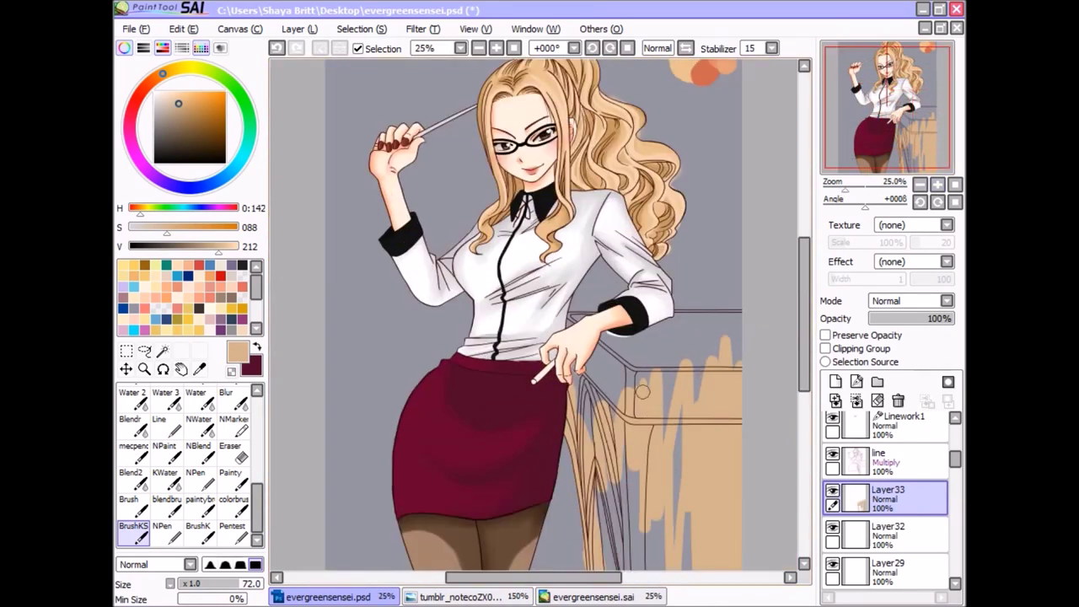
left_click_drag(638, 554, 638, 458)
mouse_move(612, 217)
left_mouse_down()
mouse_move(586, 270)
mouse_move(590, 337)
left_mouse_up()
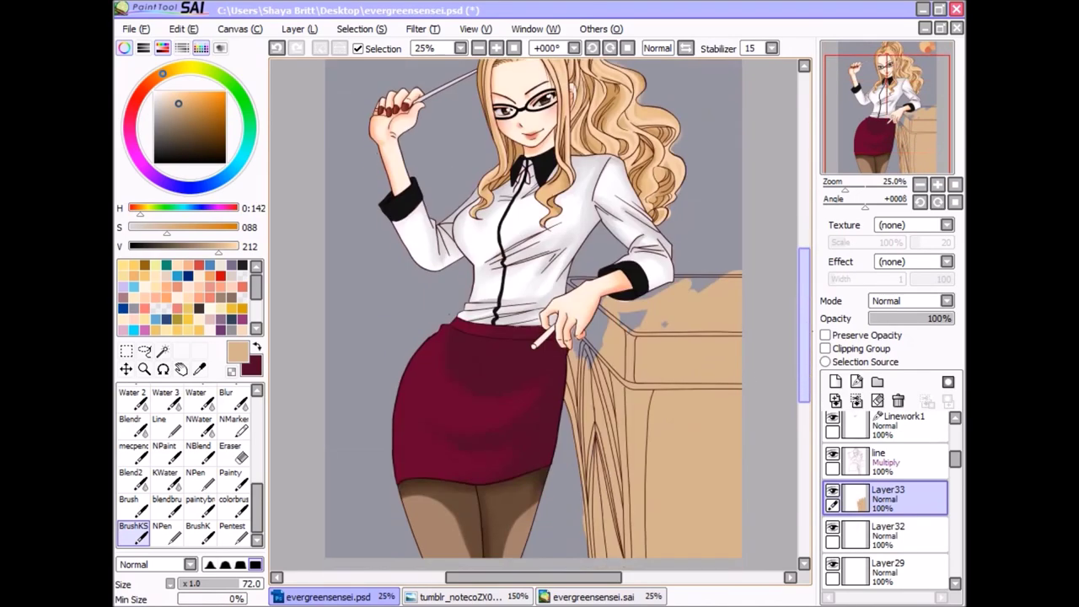
Step: Fill the remaining gaps in tan around the resting hand, between the cloth folds and across the podium's top
scroll(590, 337, "up", 3)
left_click_drag(590, 422, 590, 252)
key("e")
mouse_move(509, 515)
left_mouse_down()
mouse_move(509, 431)
mouse_move(509, 573)
left_mouse_up()
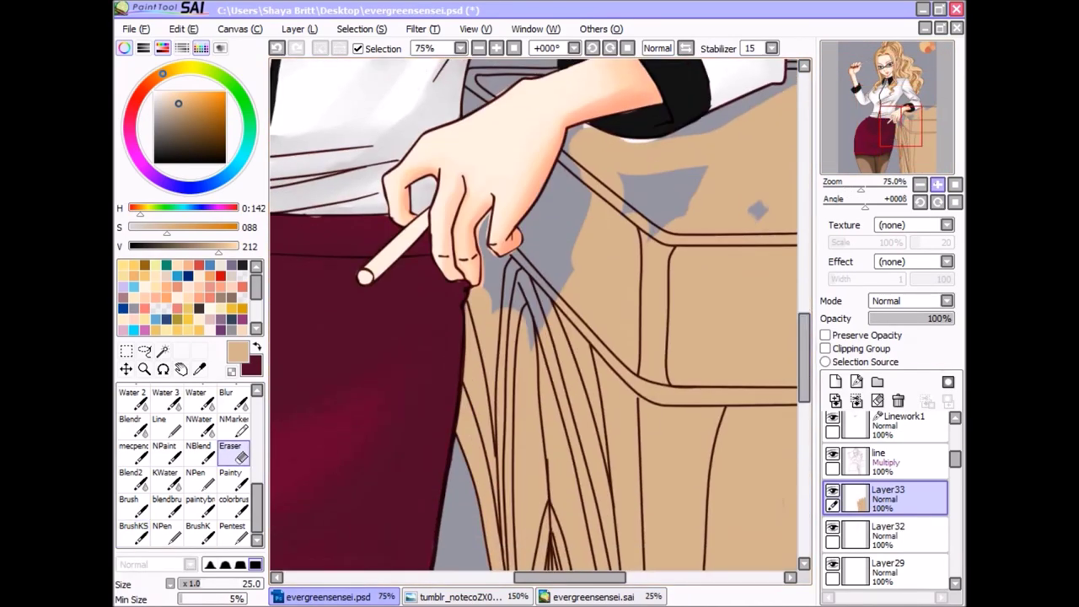
scroll(590, 338, "down", 4)
scroll(701, 265, "up", 3)
left_click_drag(892, 116, 896, 113)
scroll(561, 254, "up", 1)
key("e")
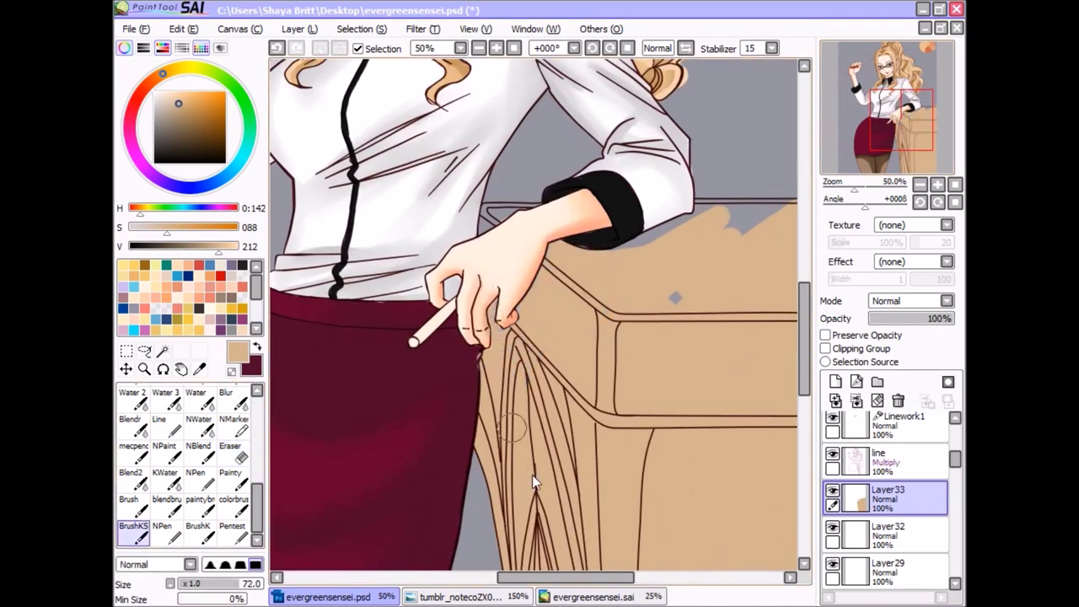
mouse_move(485, 223)
left_mouse_down()
mouse_move(424, 197)
mouse_move(358, 371)
left_mouse_up()
Step: Erase the tan overspill along the podium's upper edge with the Eraser at size 25
key("e")
scroll(498, 306, "up", 1)
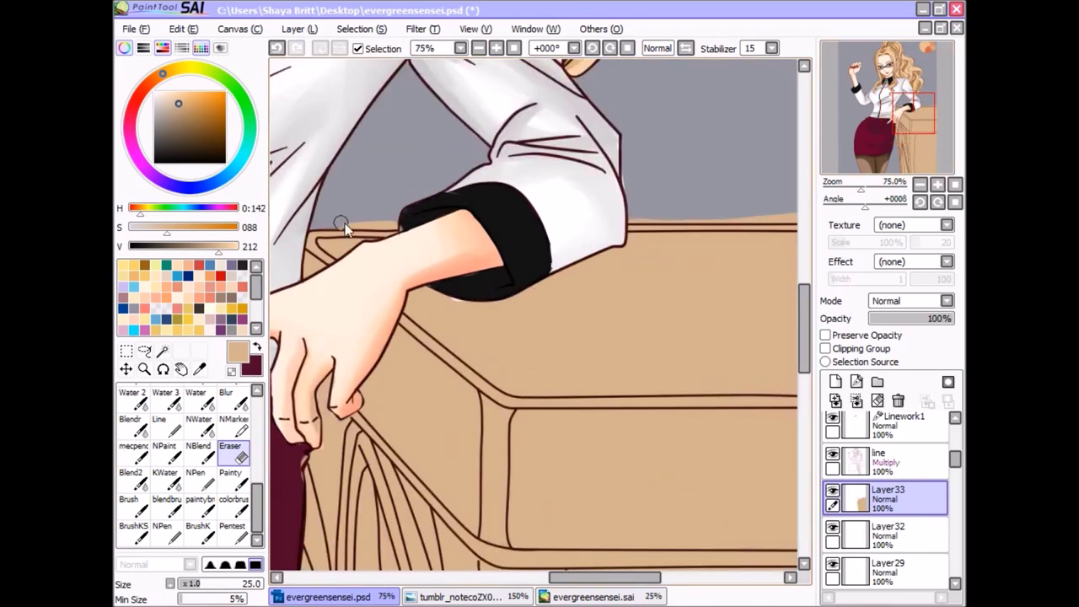
key("End")
key("End")
key("End")
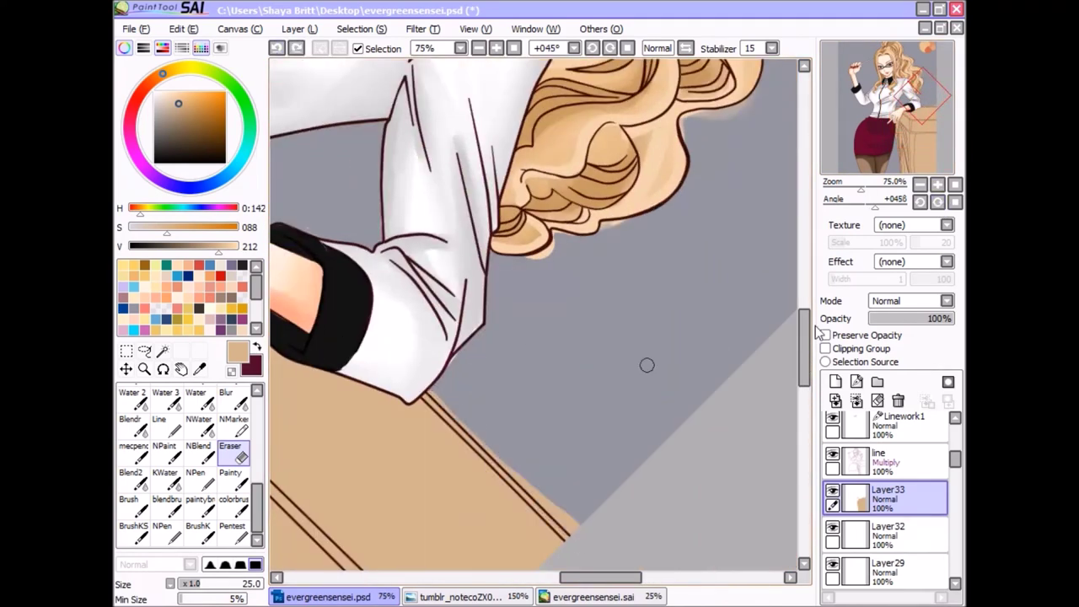
scroll(646, 365, "up", 1)
key("End")
key("End")
key("End")
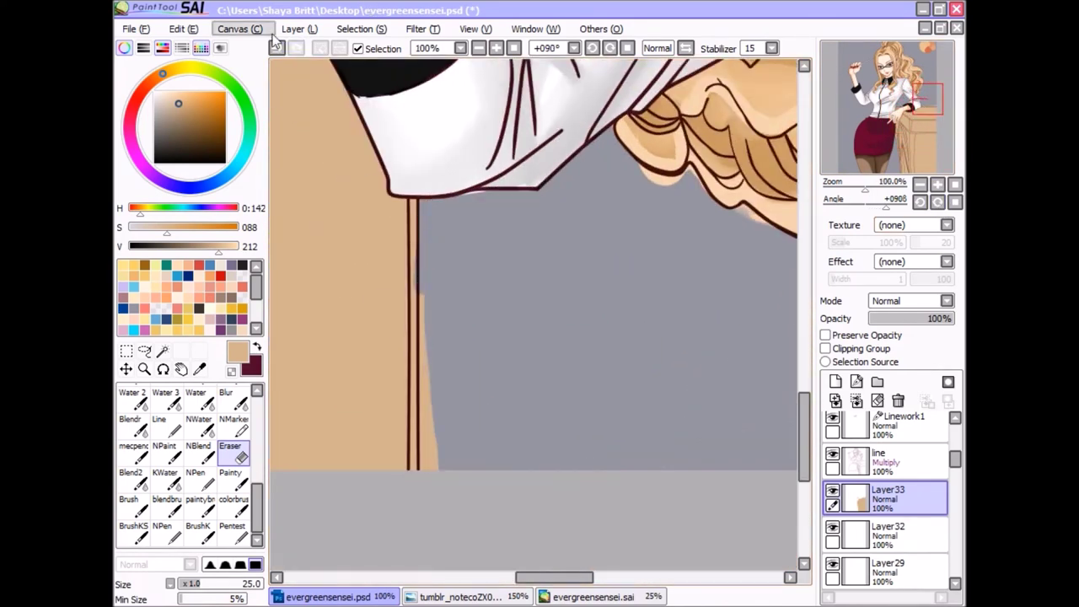
scroll(328, 360, "up", 2)
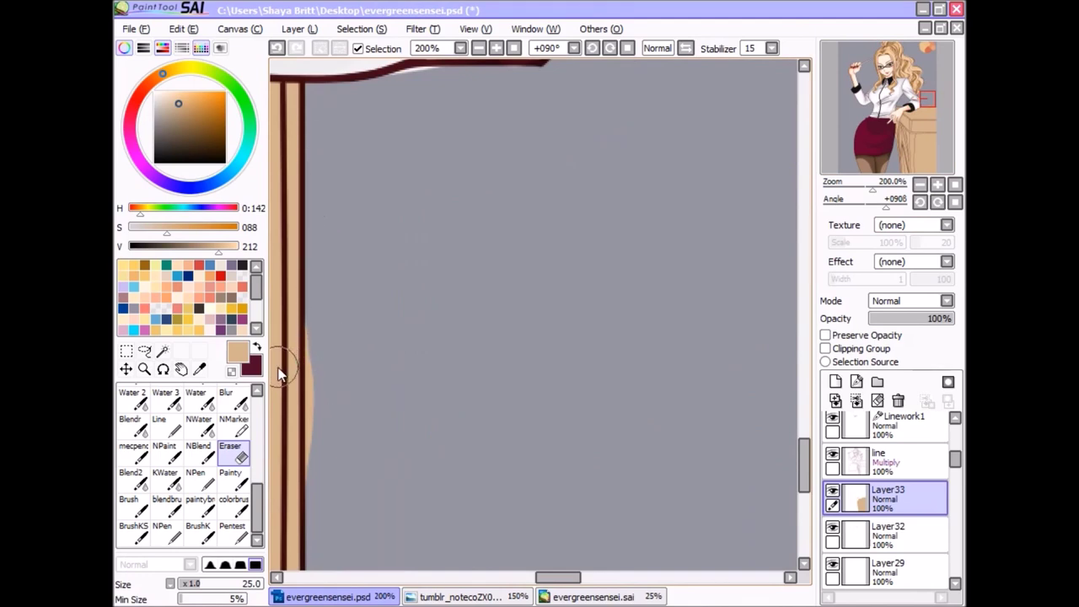
left_click(955, 183)
left_click(937, 184)
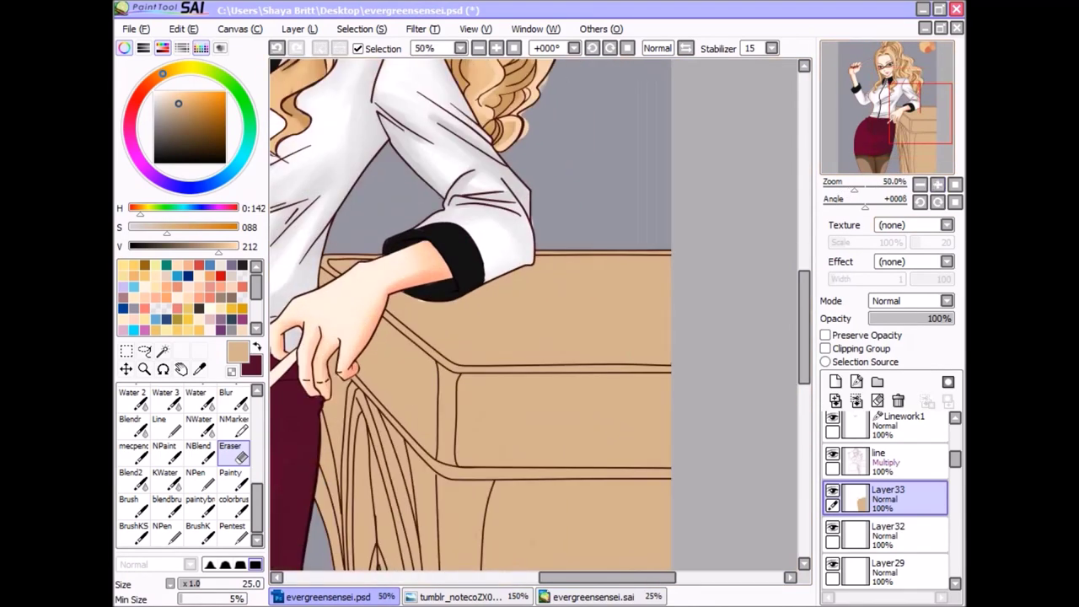
Step: Darken the podium's tan base colour with the Hue and Saturation filter
key("b")
left_click(423, 29)
left_click(434, 51)
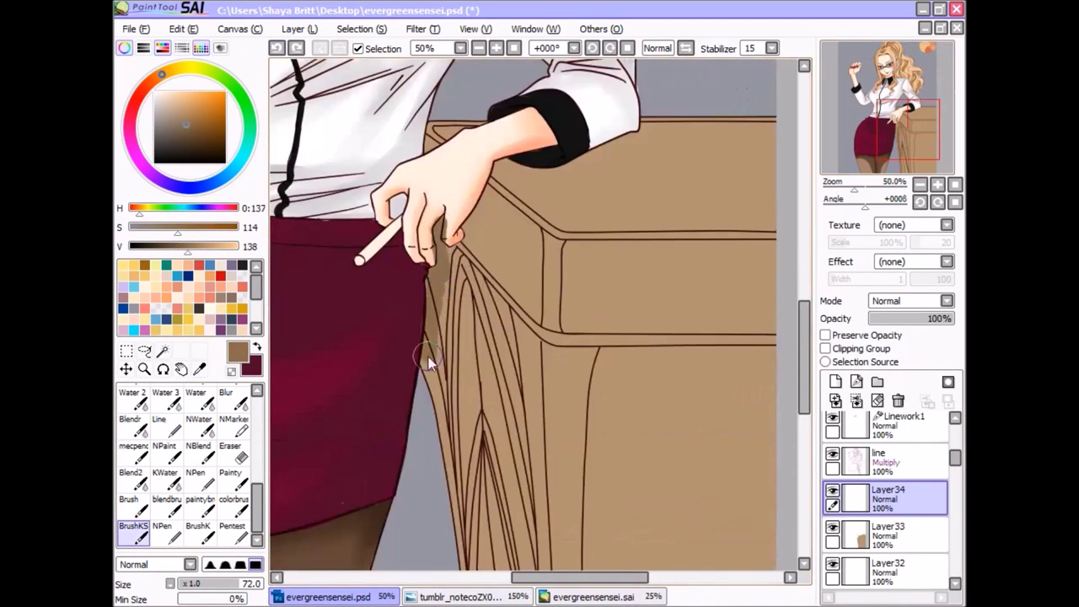
Step: Paint darker brown shadows in the cloth folds and beneath the podium's ledge on a separate layer, tidying them with the Eraser
mouse_move(428, 357)
left_mouse_down()
mouse_move(517, 337)
mouse_move(422, 337)
left_mouse_up()
left_click_drag(531, 364, 424, 358)
scroll(423, 358, "down", 3)
mouse_move(356, 176)
left_mouse_down()
mouse_move(357, 260)
mouse_move(380, 309)
mouse_move(365, 402)
left_mouse_up()
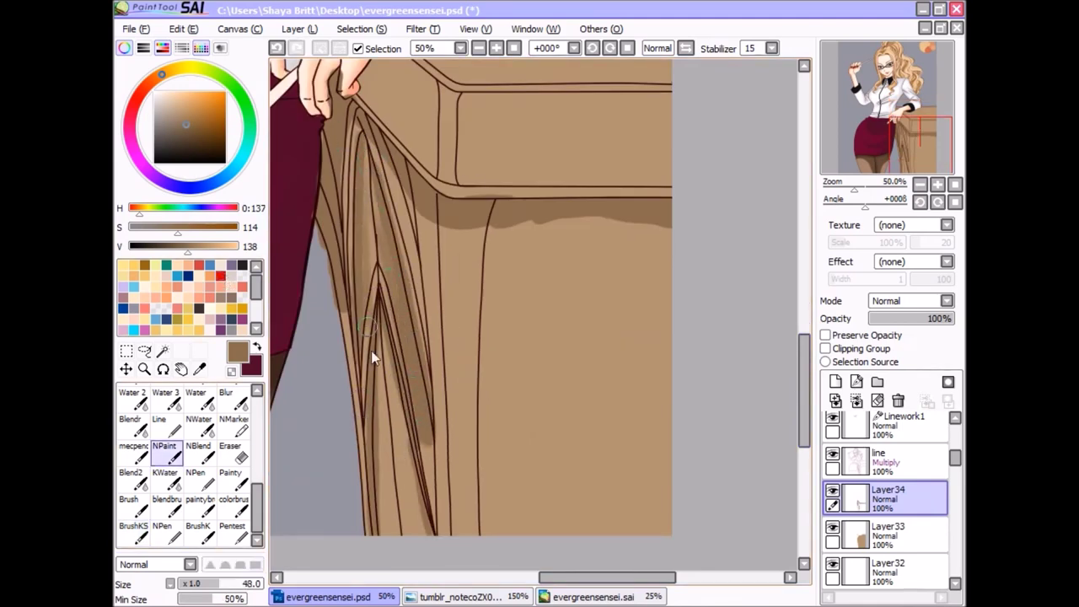
key("e")
scroll(419, 349, "up", 2)
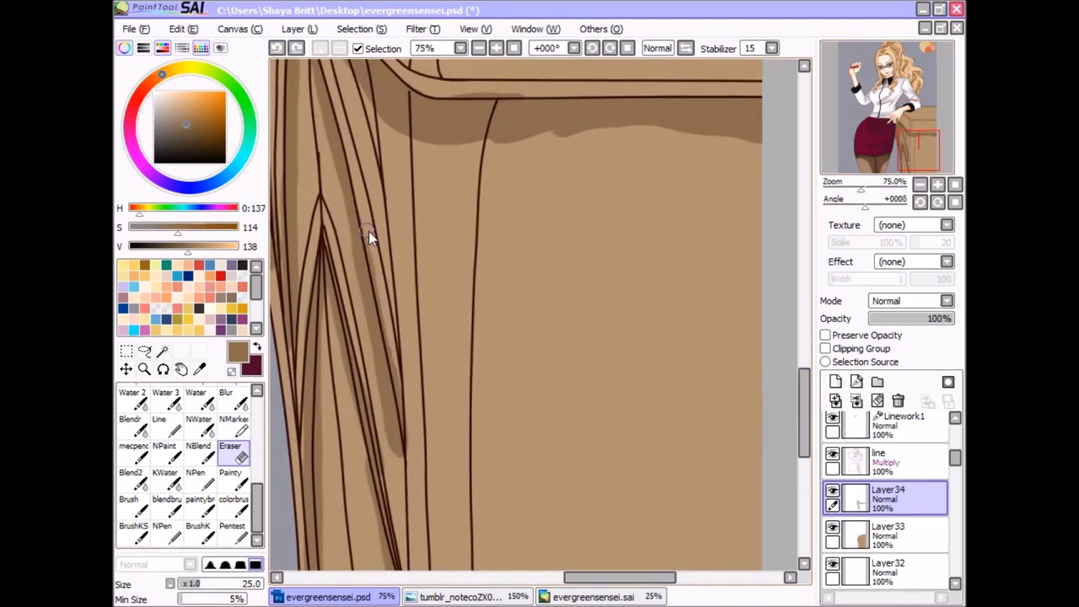
scroll(485, 83, "up", 3)
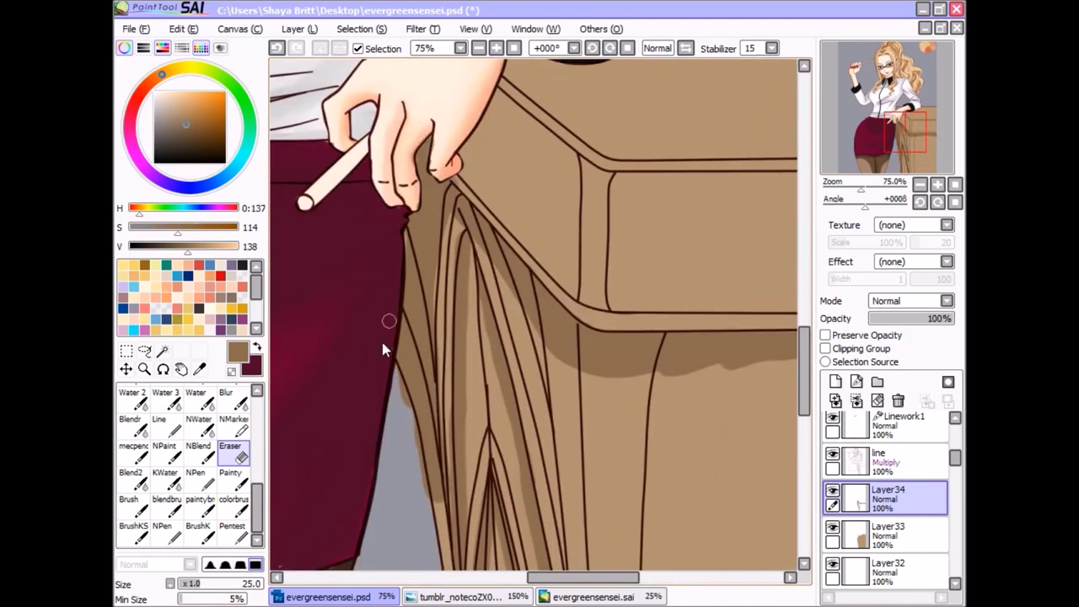
scroll(453, 253, "down", 3)
Step: Blend the shadows in the cloth folds and under the ledge with KWater at size 35
key("k")
left_click_drag(506, 346, 527, 498)
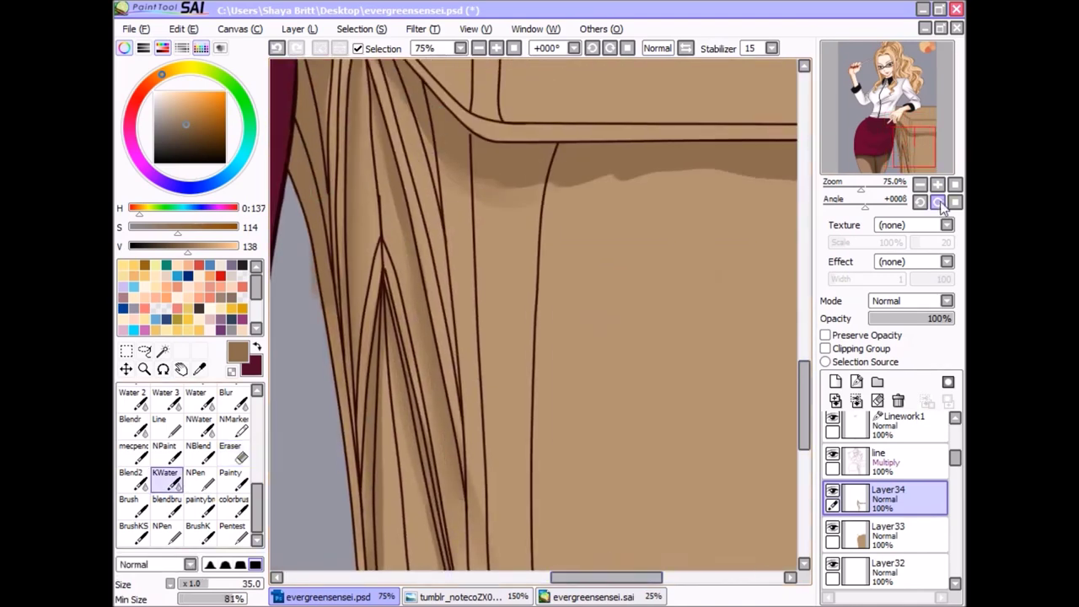
left_click_drag(688, 388, 742, 523)
left_click_drag(732, 458, 690, 251)
scroll(691, 251, "down", 3)
key("Home")
key("e")
Step: Add a layer beneath the podium shadows and paint the ledge's trim bands dark brown with BrushKS at size 72
left_click(178, 246)
left_click(206, 137)
left_click(836, 381)
key("b")
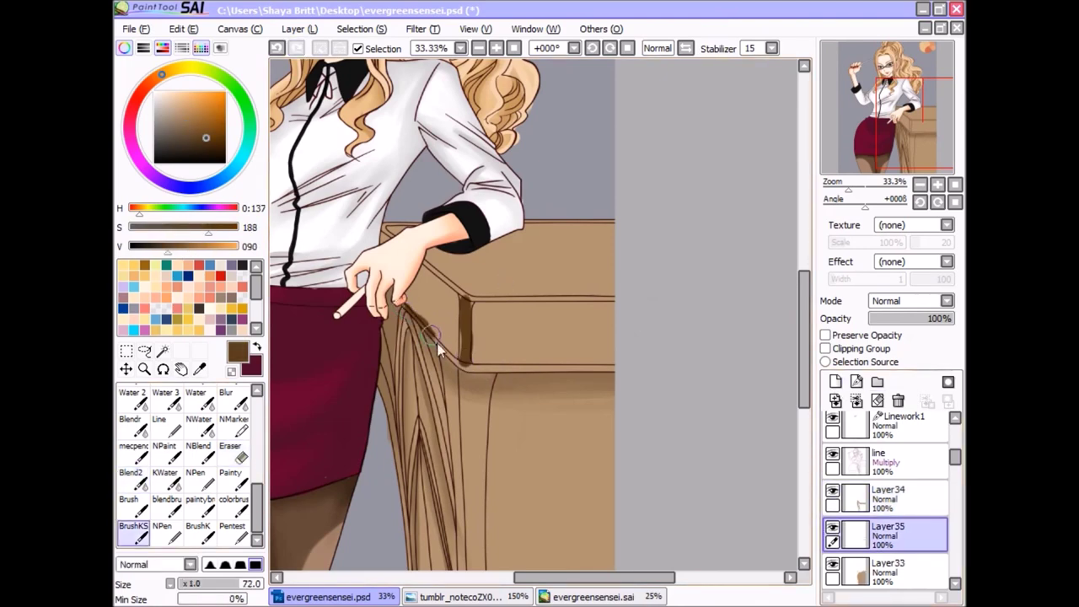
key("End")
key("End")
key("End")
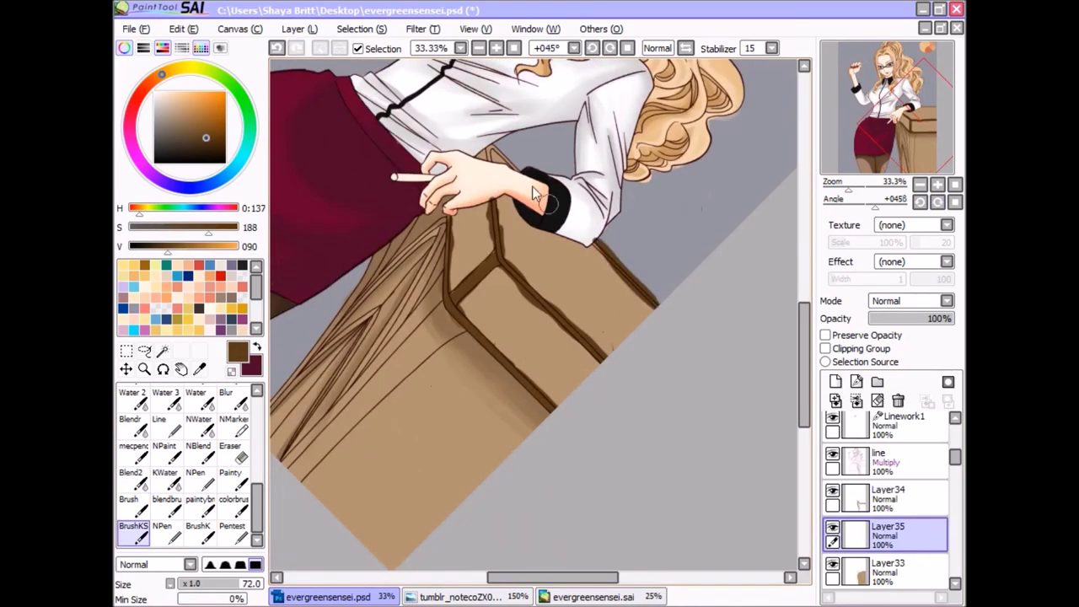
Step: Straighten the edges of the dark brown trim bands with the Eraser at size 25
scroll(538, 186, "up", 3)
left_click_drag(521, 152, 633, 342)
key("e")
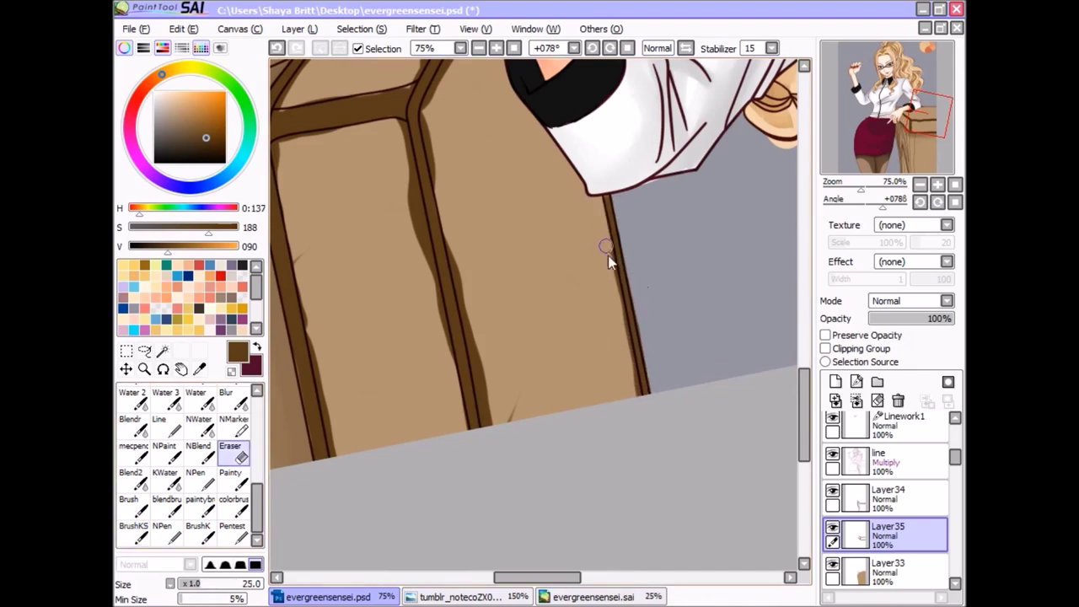
left_click_drag(402, 126, 439, 354)
left_click_drag(312, 363, 333, 455)
scroll(380, 253, "up", 2)
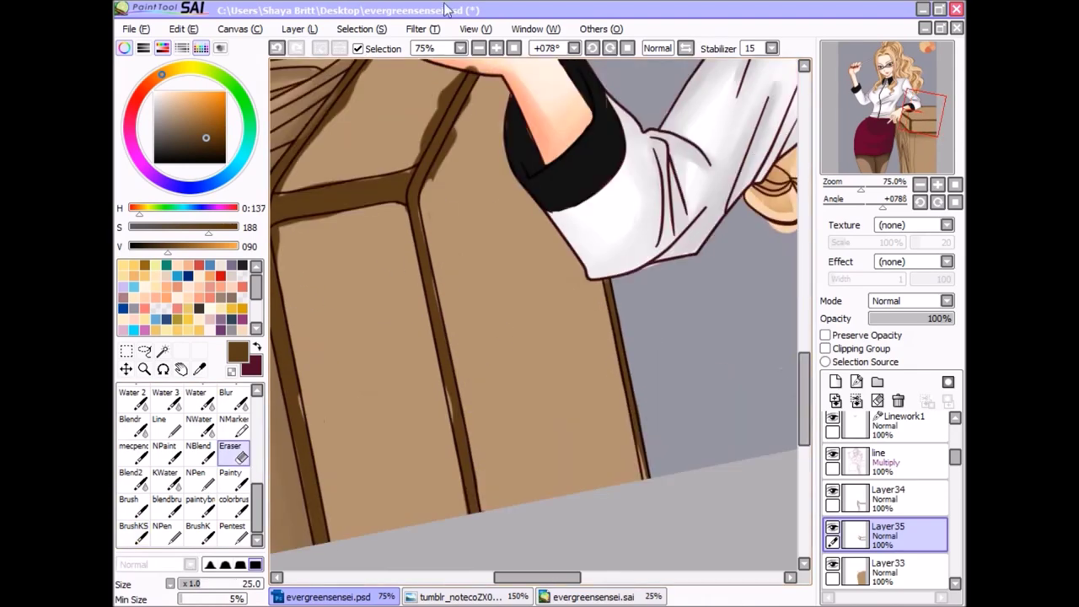
left_click_drag(455, 83, 611, 296)
left_click_drag(852, 172, 921, 135)
Step: Complete the dark brown trim around the resting hand and the podium's far corner with BrushKS at size 17
key("b")
left_click_drag(704, 224, 710, 268)
mouse_move(709, 329)
left_mouse_down()
mouse_move(716, 347)
mouse_move(590, 539)
left_mouse_up()
key("e")
key("b")
scroll(491, 270, "up", 1)
left_click_drag(492, 340, 516, 371)
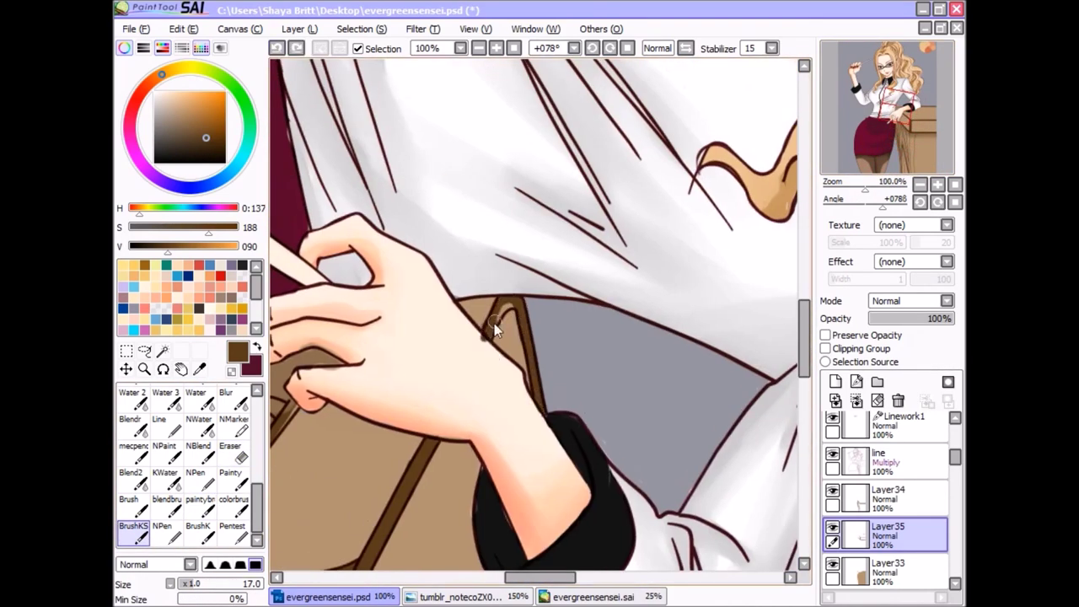
key("e")
key("b")
scroll(892, 117, "down", 1)
Step: Paint the podium's corner column below the ledge dark brown with BrushKS at size 46
left_click(892, 117)
left_click(919, 203)
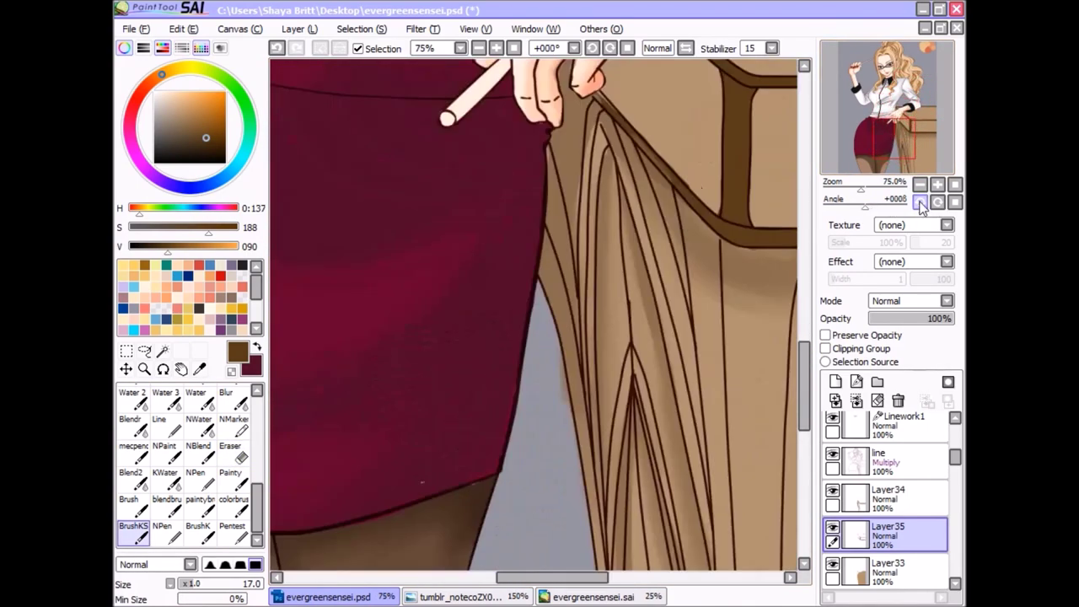
left_click(919, 148)
scroll(506, 160, "down", 2)
key("bracketright")
key("bracketright")
key("bracketright")
left_click_drag(530, 160, 484, 542)
left_click_drag(506, 355, 523, 556)
scroll(434, 148, "up", 2)
left_click_drag(435, 148, 459, 388)
left_click_drag(540, 241, 523, 505)
left_click_drag(506, 397, 516, 211)
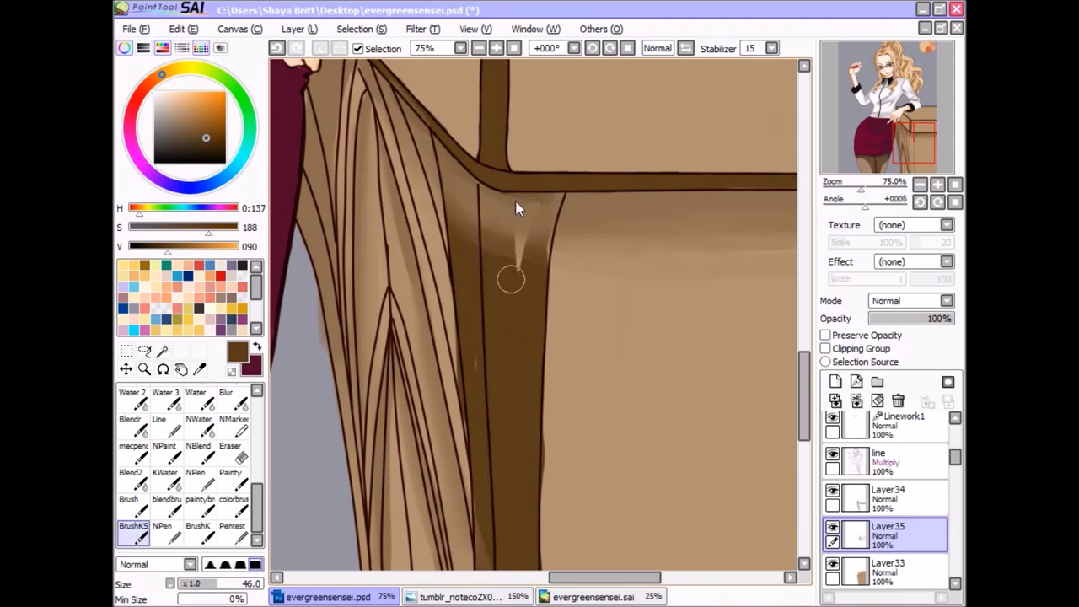
Step: Clean the dark column's edges with the Eraser at size 25 and make the podium shadow layer active
key("e")
scroll(570, 345, "down", 3)
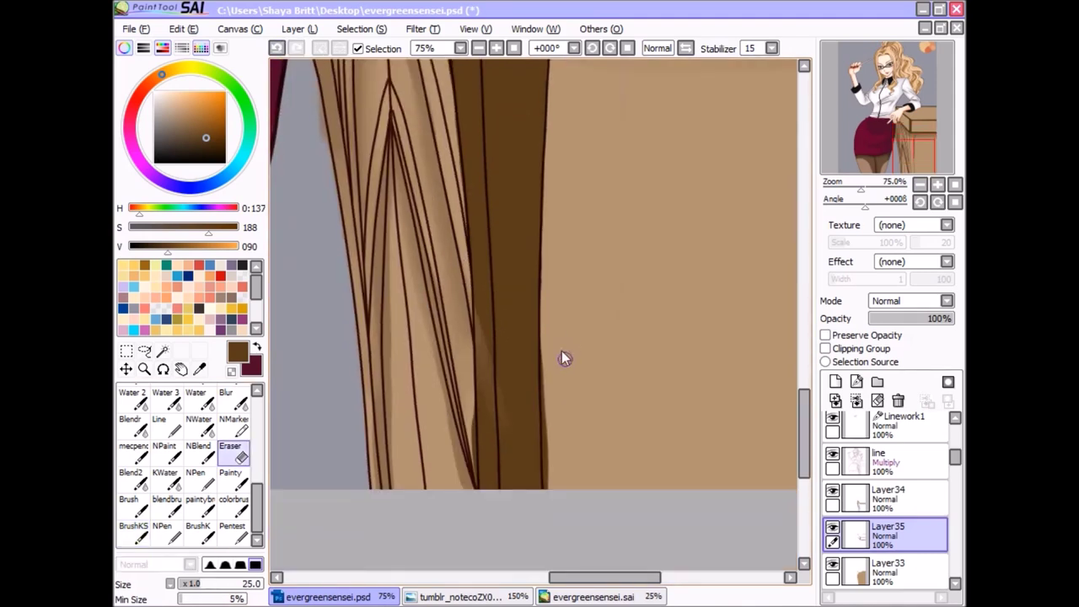
scroll(573, 371, "up", 5)
left_click(833, 577)
left_click(885, 498)
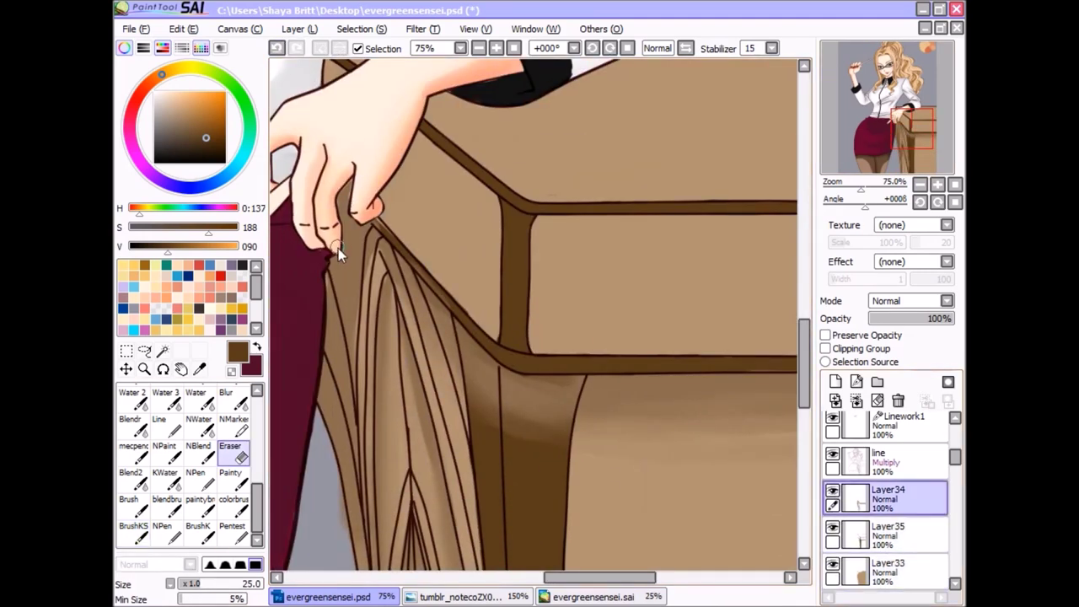
Step: Try to deepen the cloth fold shadows with dark brown BrushKS strokes at size 46
key("b")
left_click_drag(386, 362, 413, 443)
scroll(383, 328, "down", 3)
left_click_drag(412, 522, 403, 253)
left_click_drag(403, 196, 474, 564)
scroll(447, 454, "down", 3)
left_click_drag(446, 506, 422, 202)
key("ctrl+z")
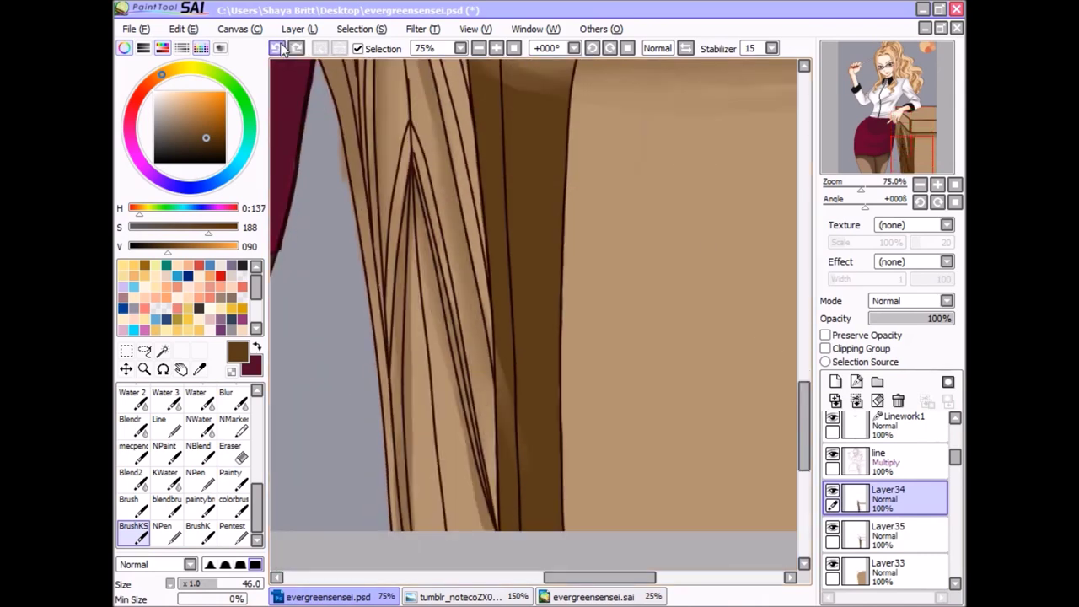
Step: Adjust the dark trim layer's colour with hue +4, saturation +15 and luminescence -28
key("minus")
left_click(417, 29)
left_click(455, 47)
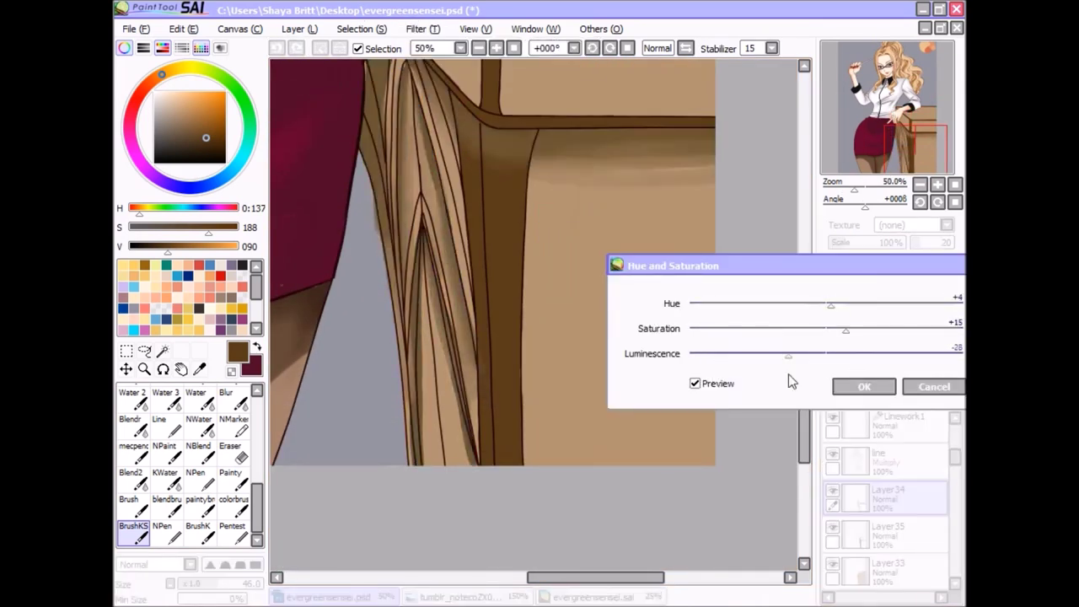
left_click(865, 386)
Step: Make the podium shadow layer below the trim layer active and erase stray shading beside the podium's corner
left_click(885, 531)
left_click(930, 137)
left_click(938, 203)
key("e")
left_click_drag(478, 75, 478, 324)
scroll(478, 325, "up", 3)
key("e")
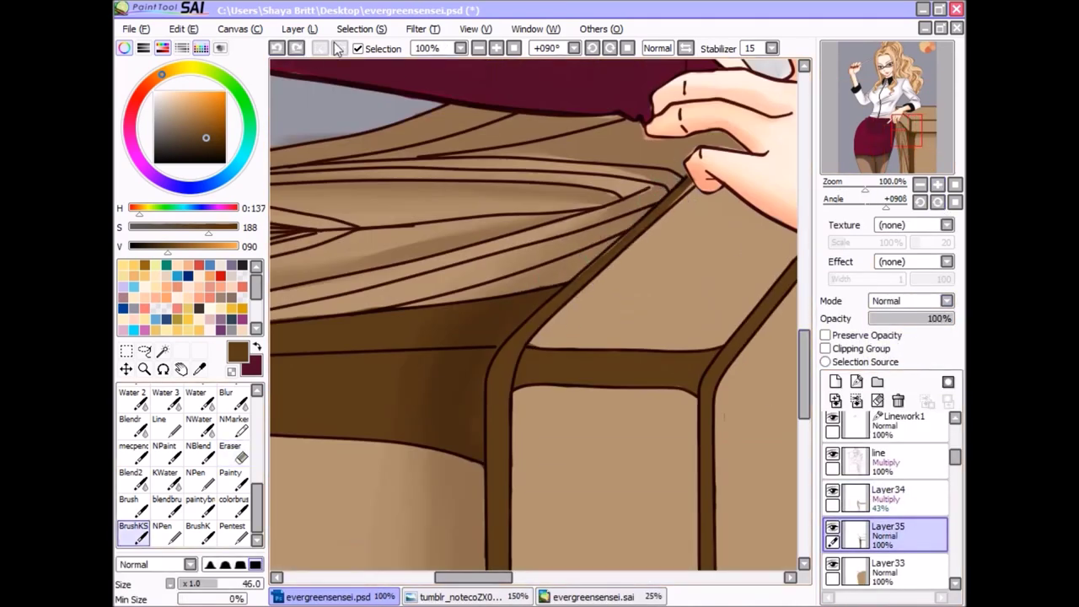
Step: Shade the podium beside its corner column with BrushKS at size 46 and clean the shading with the Eraser at size 25
key("Home")
key("minus")
key("minus")
key("minus")
key("plus")
left_click_drag(483, 154, 526, 506)
key("e")
left_click_drag(510, 263, 523, 506)
key("plus")
left_click(910, 139)
key("minus")
key("minus")
key("minus")
key("minus")
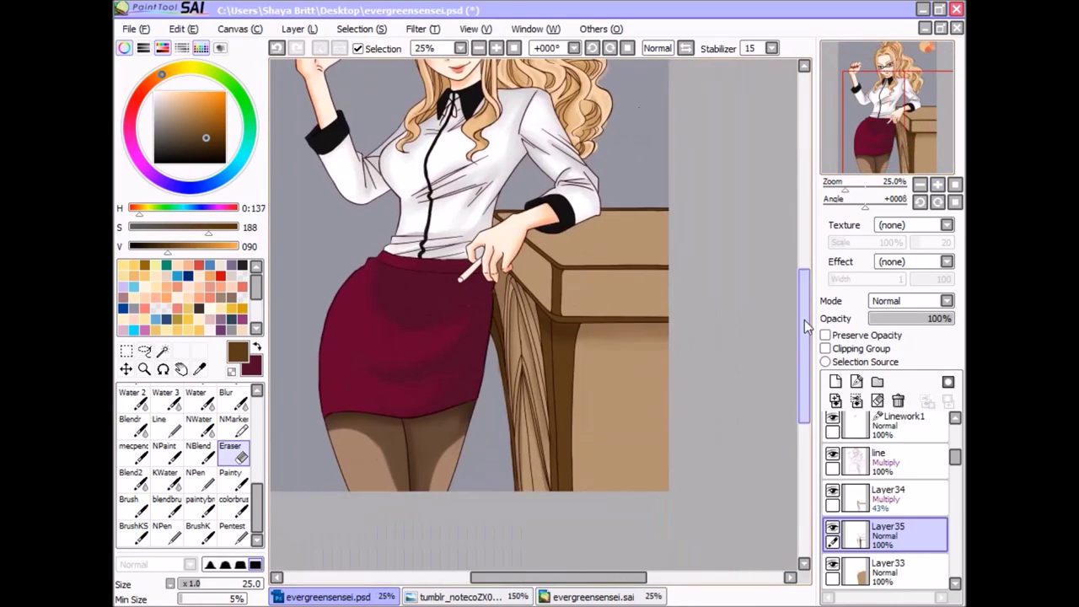
Step: Create a Luminosity layer directly below the line art layer and set up the Line brush with white for highlights
scroll(885, 472, "up", 3)
left_click(836, 468)
left_click(835, 381)
left_click(155, 92)
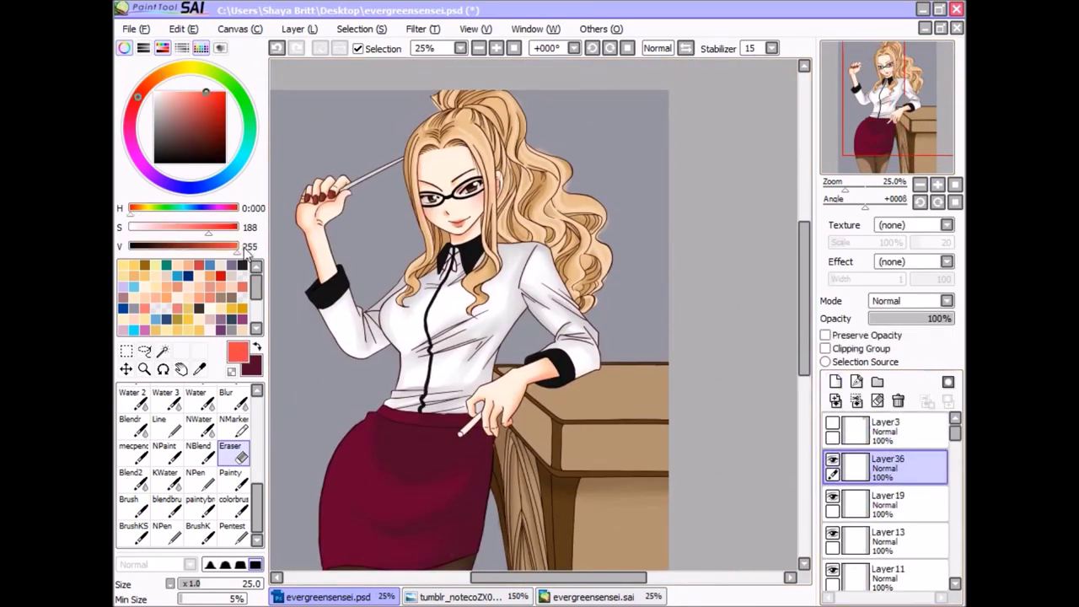
left_click(165, 422)
left_click(910, 301)
left_click(902, 348)
key("plus")
key("plus")
key("End")
key("End")
key("End")
left_click_drag(894, 468, 893, 497)
Step: Paint white highlights on the raised hand's fingers and the front hair strands with the Line brush at size 11
key("plus")
left_click_drag(590, 335, 477, 299)
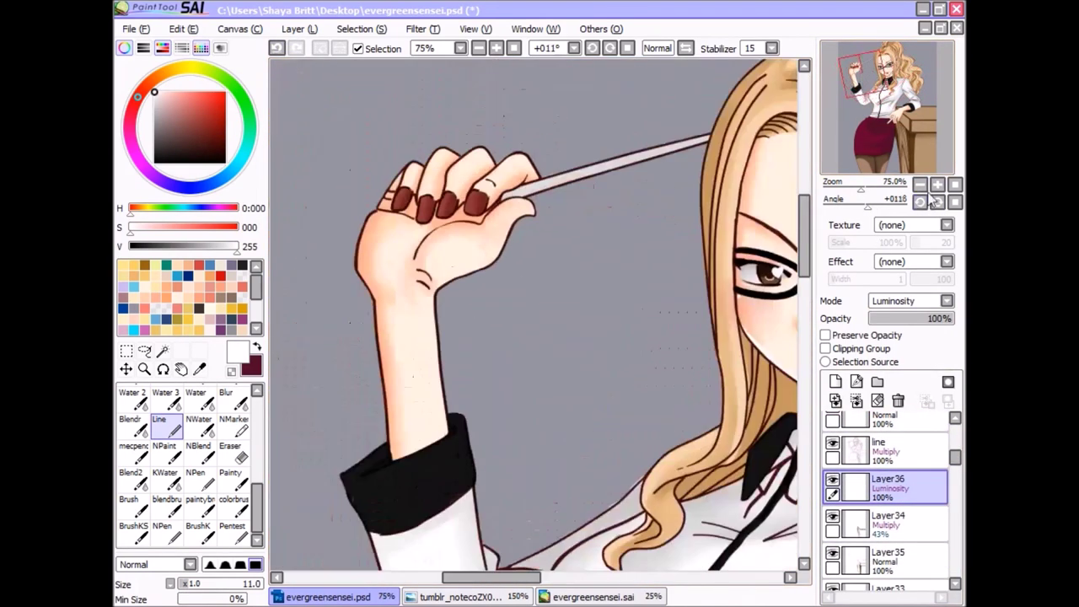
key("plus")
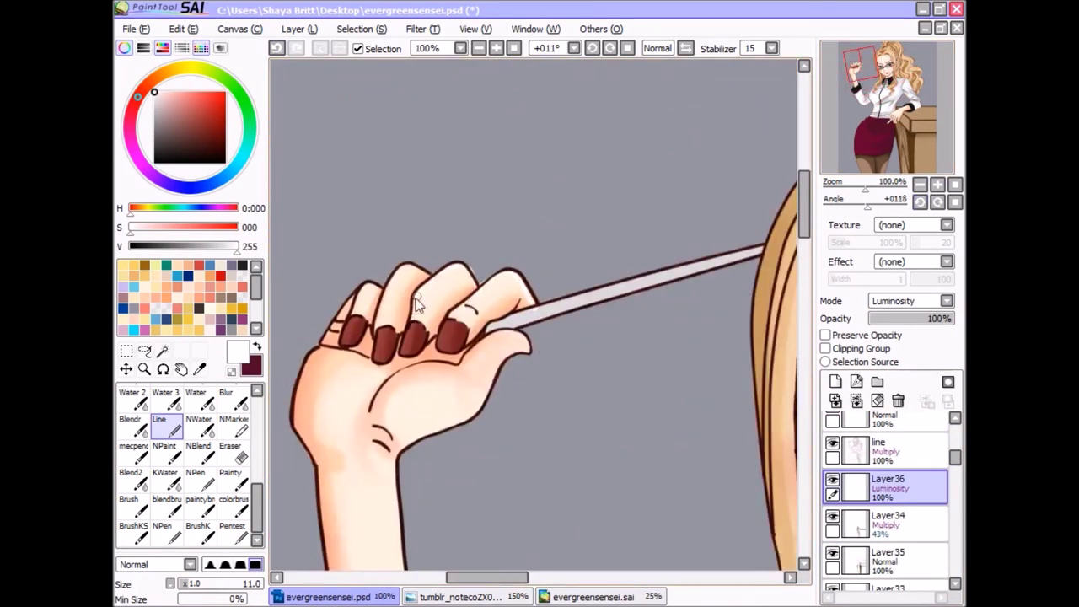
scroll(399, 299, "down", 5)
scroll(400, 299, "down", 10)
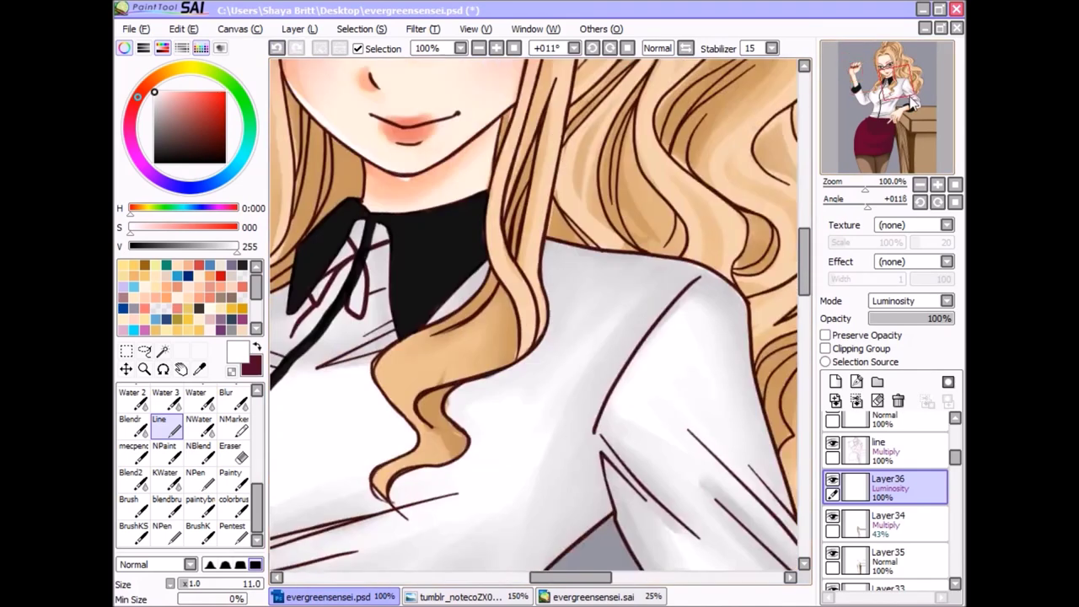
scroll(648, 346, "up", 14)
left_click(325, 226, "alt")
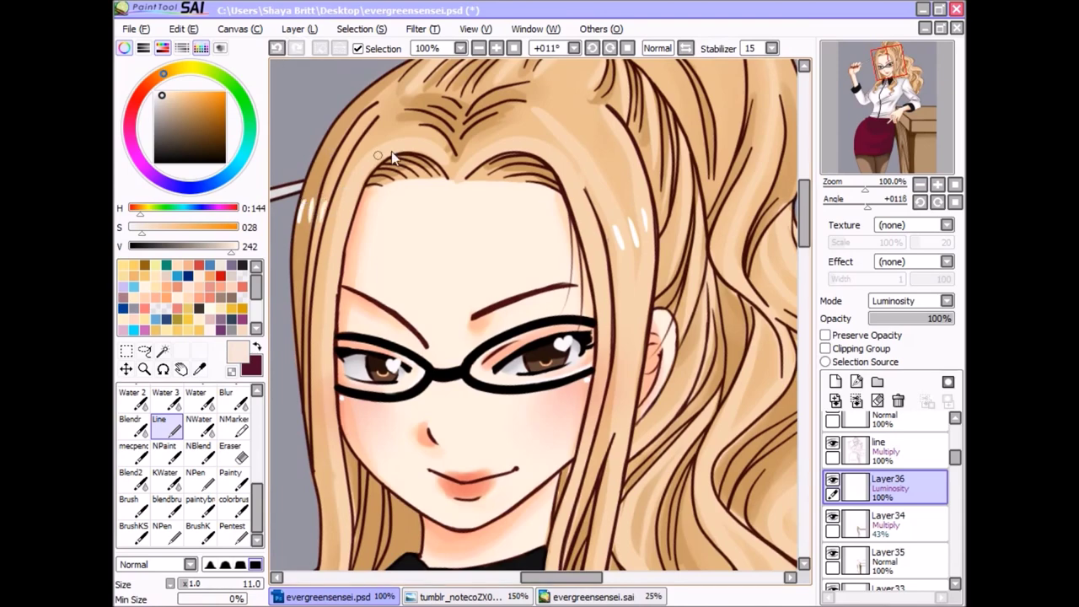
scroll(391, 151, "down", 3)
Step: Hide the grey background layer to leave the figure and podium on white
left_click(841, 505)
scroll(885, 506, "down", 5)
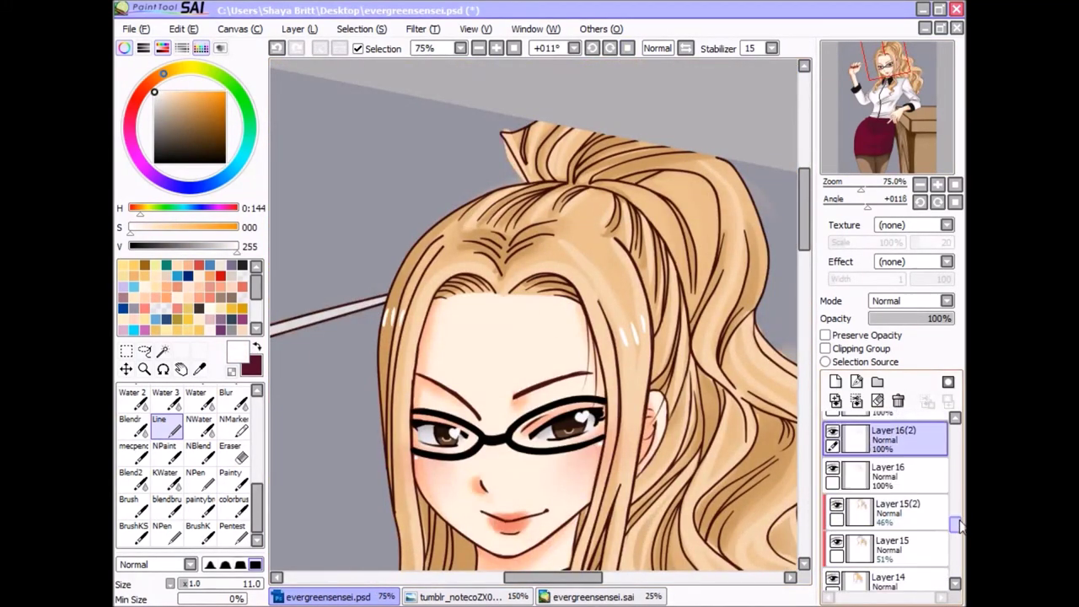
left_click(833, 570)
scroll(885, 506, "up", 5)
Step: Handwrite "Thank you for watching" with a heart across the picture on the top layer, using the Line brush in purple at size 31
left_click(885, 422)
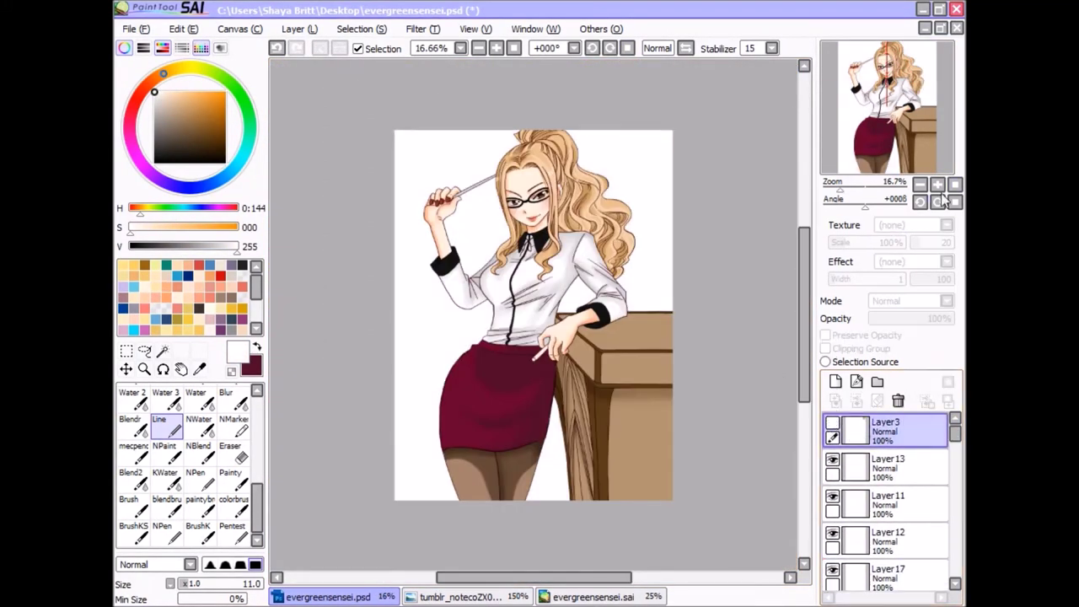
scroll(534, 320, "up", 1)
left_click(194, 135)
mouse_move(340, 332)
left_mouse_down()
mouse_move(400, 300)
mouse_move(384, 417)
left_mouse_up()
mouse_move(405, 396)
left_mouse_down()
mouse_move(632, 253)
mouse_move(536, 406)
mouse_move(657, 287)
mouse_move(581, 527)
left_mouse_up()
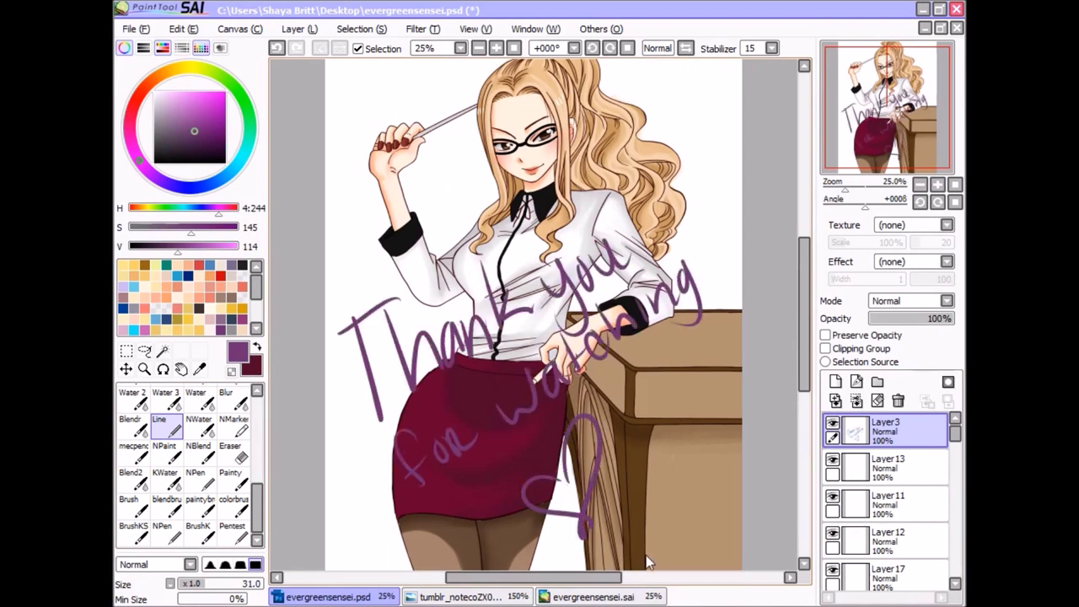